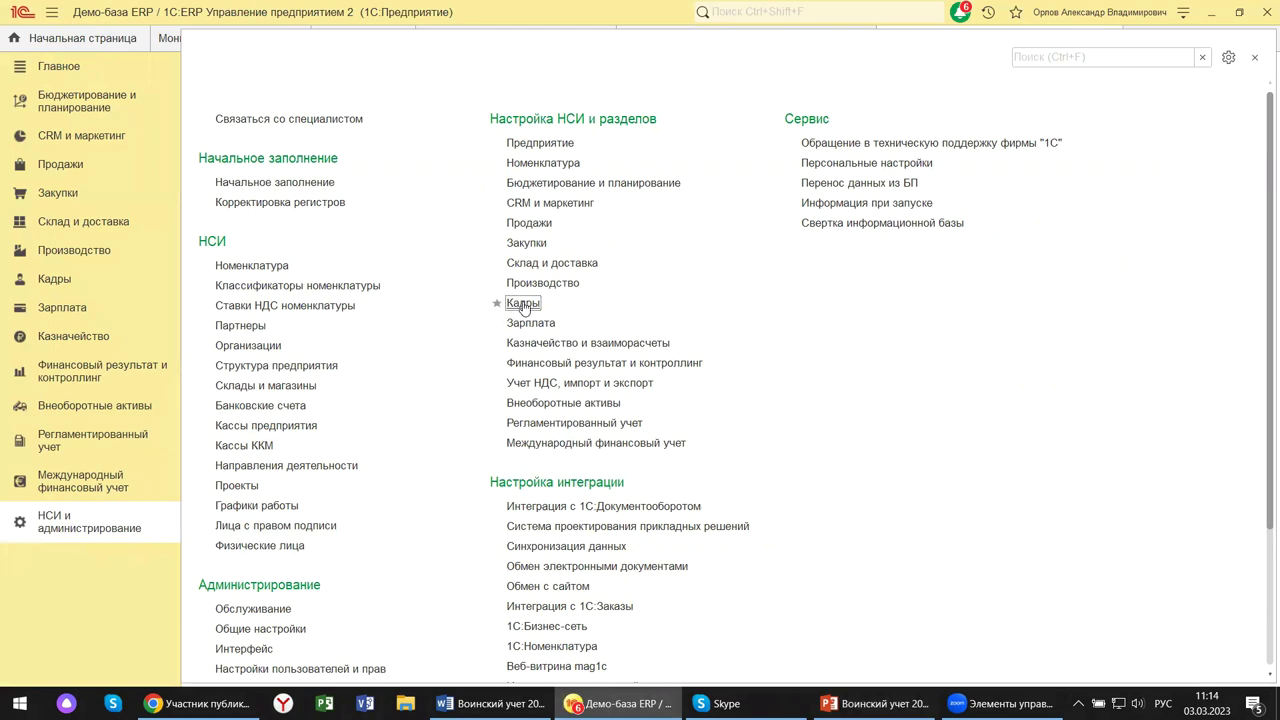
Open the Кадры settings and review the military accounting, reservation and employee specialties options.
click(522, 305)
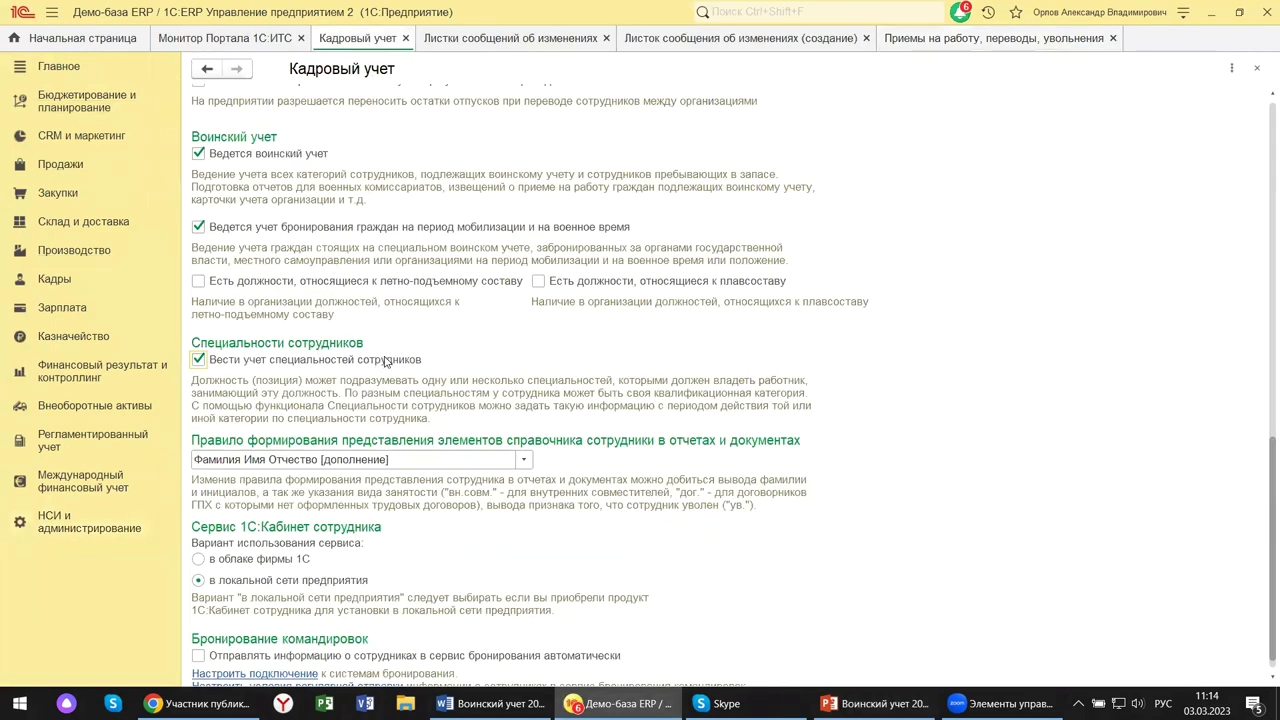
scroll(385, 361, up, 10)
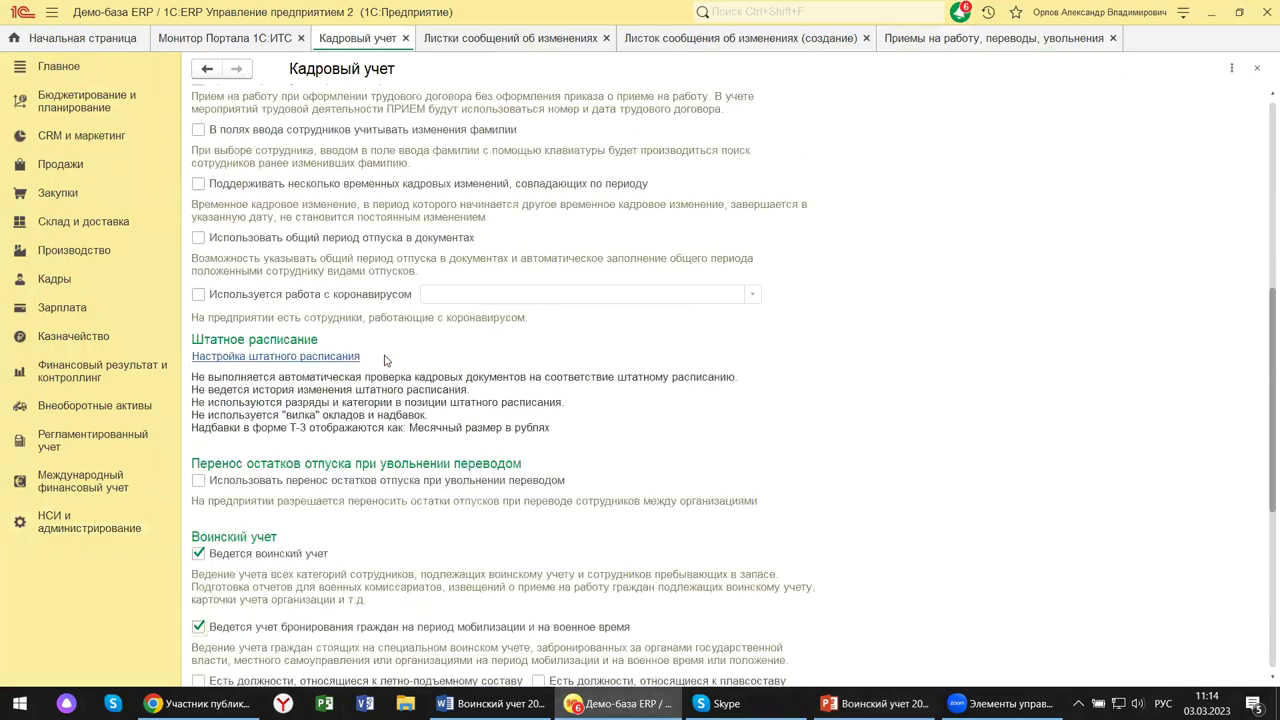
scroll(385, 361, down, 10)
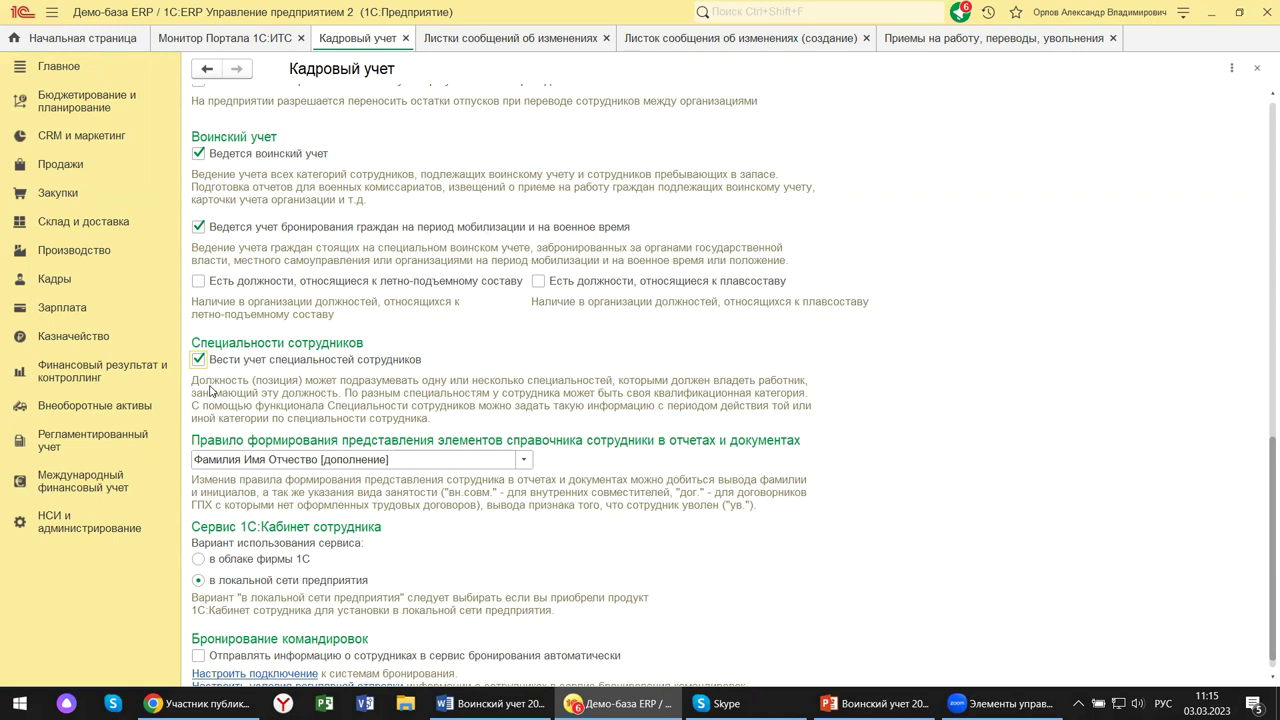
scroll(210, 390, down, 1)
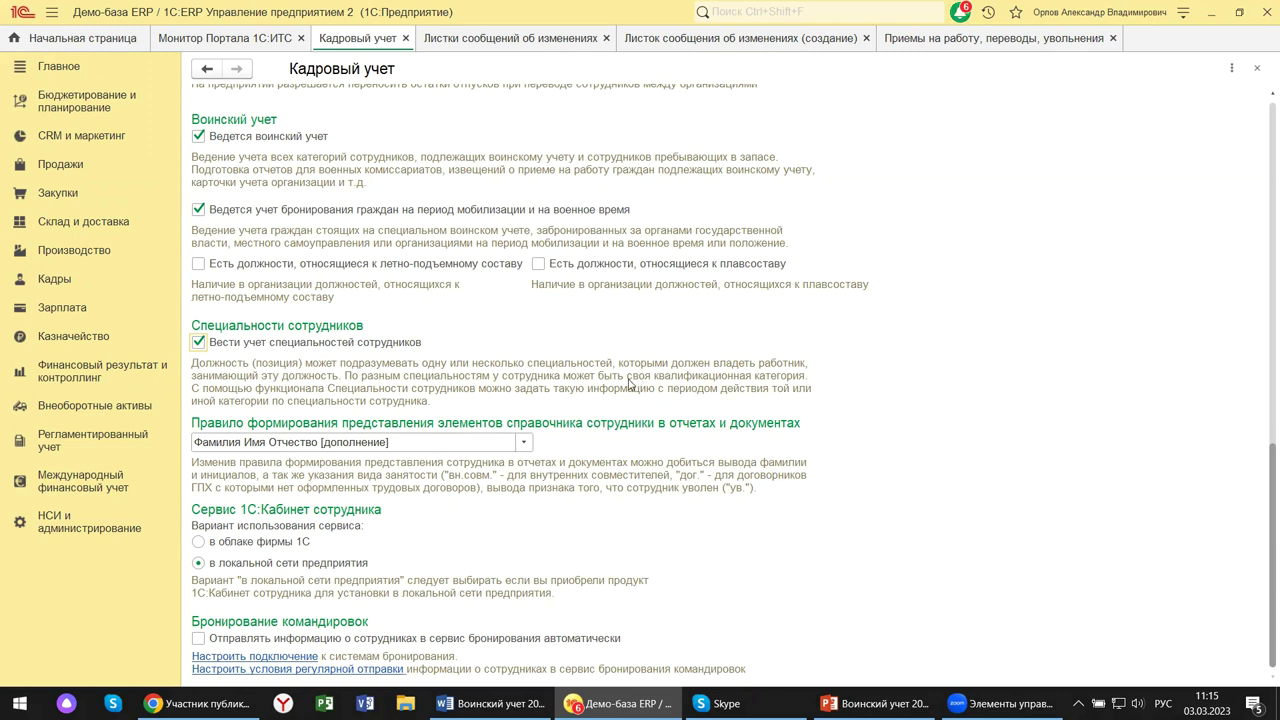
Review the available rules for presenting employee names in reports and documents, and close the Кадровый учет settings.
click(524, 445)
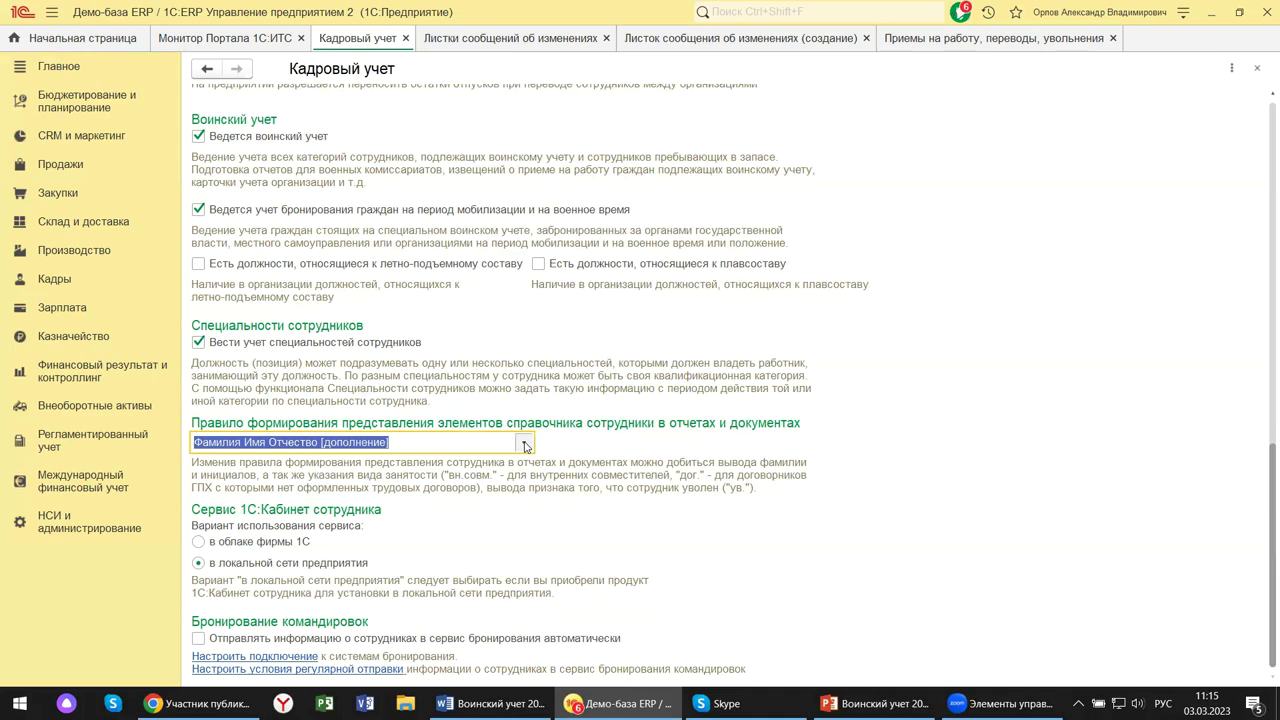
click(524, 445)
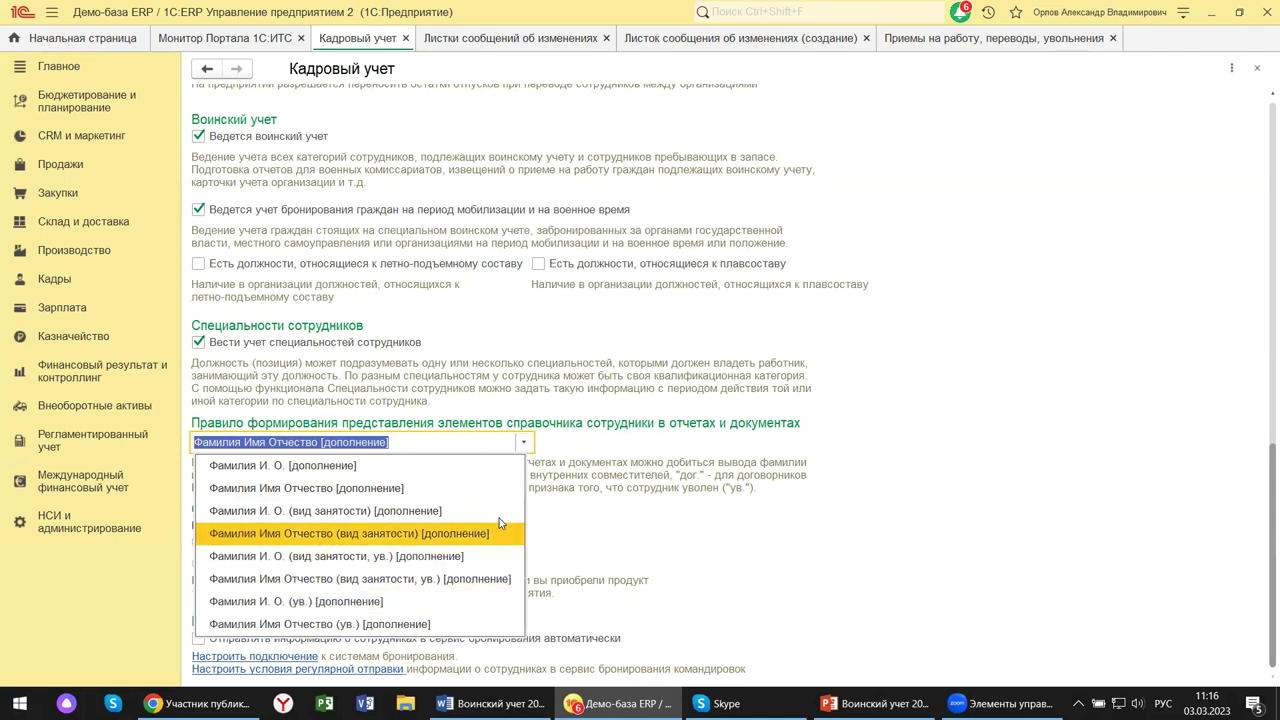
click(695, 561)
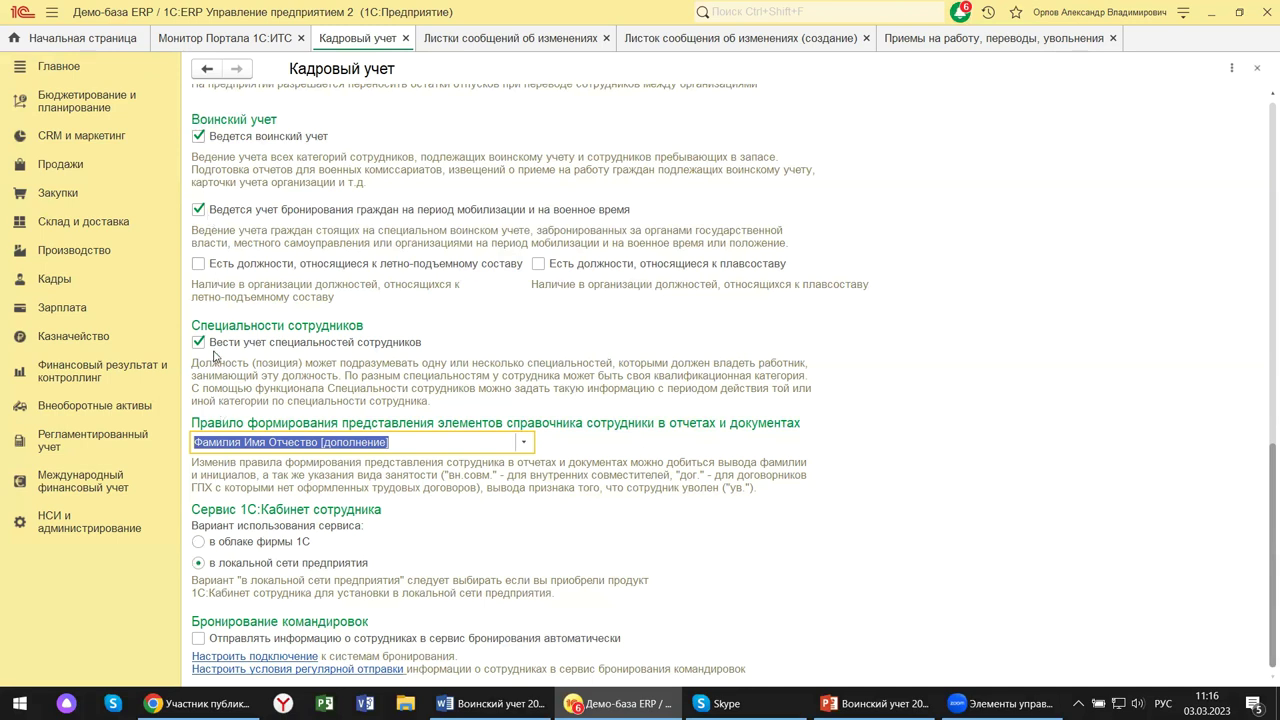
click(1259, 69)
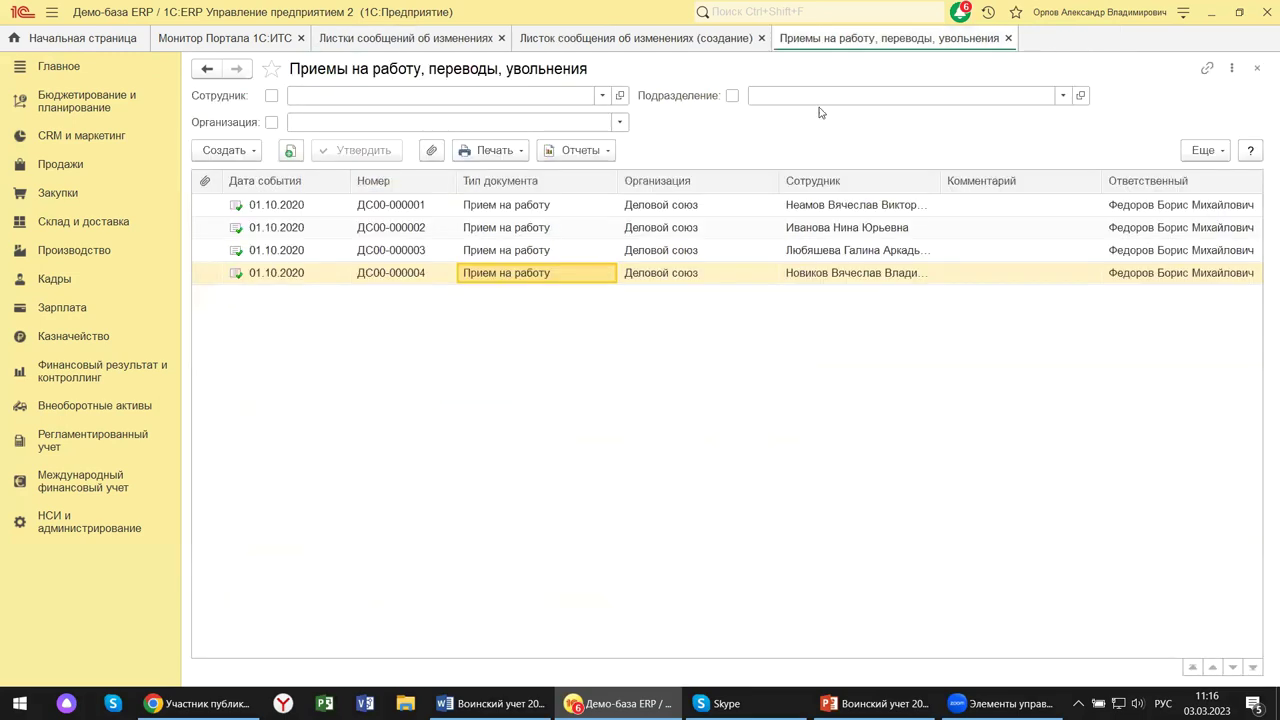
Open the Сведения о приеме, переводе и увольнении для военкомата list and filter it by the organization Промресурс.
click(54, 281)
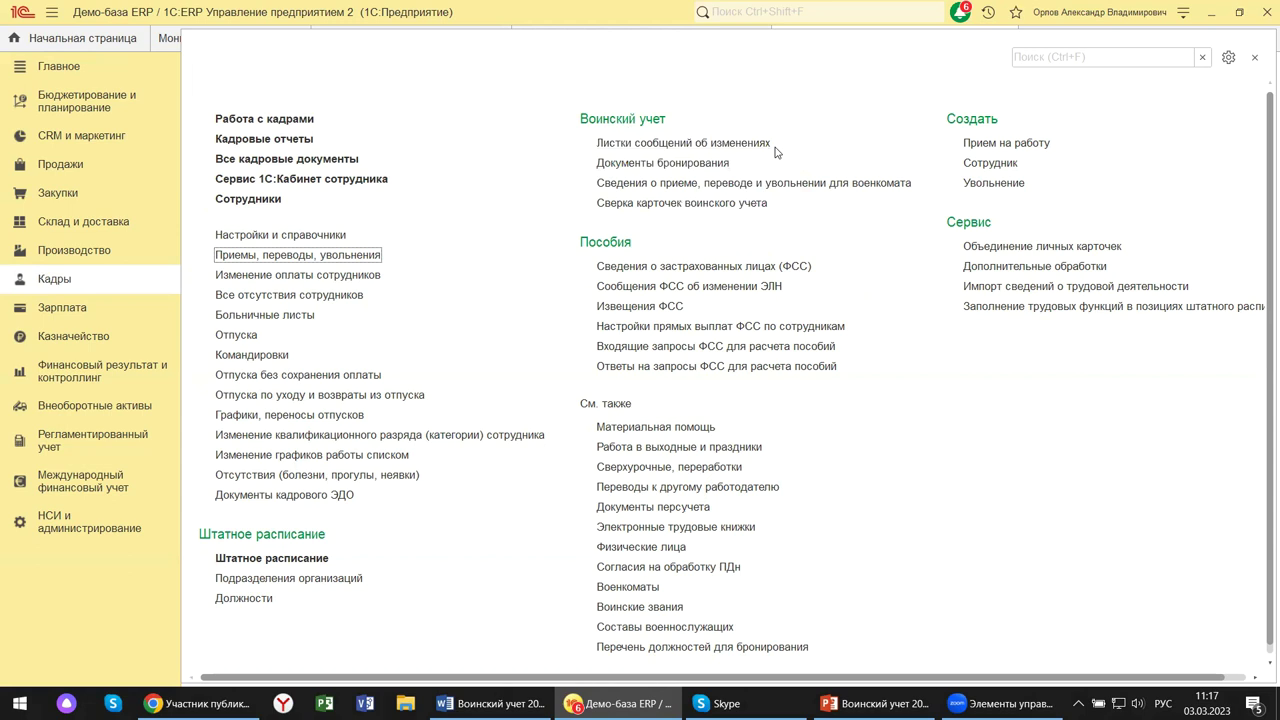
click(687, 187)
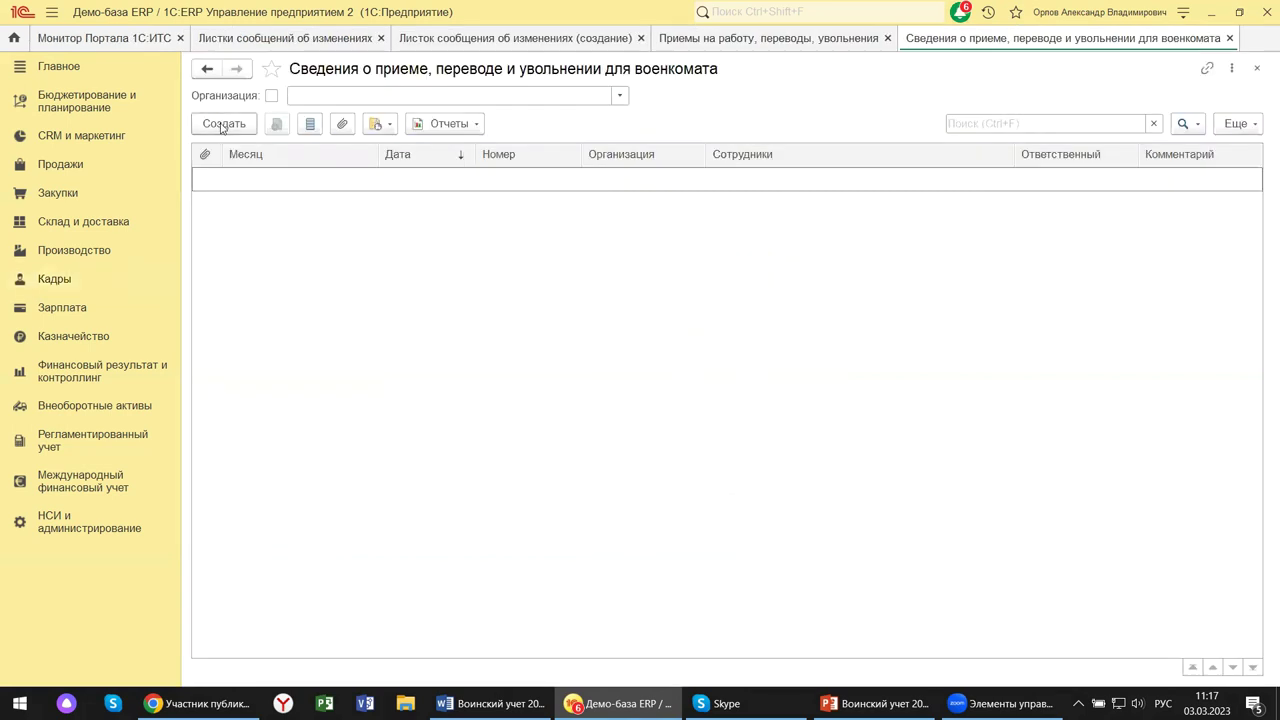
click(619, 95)
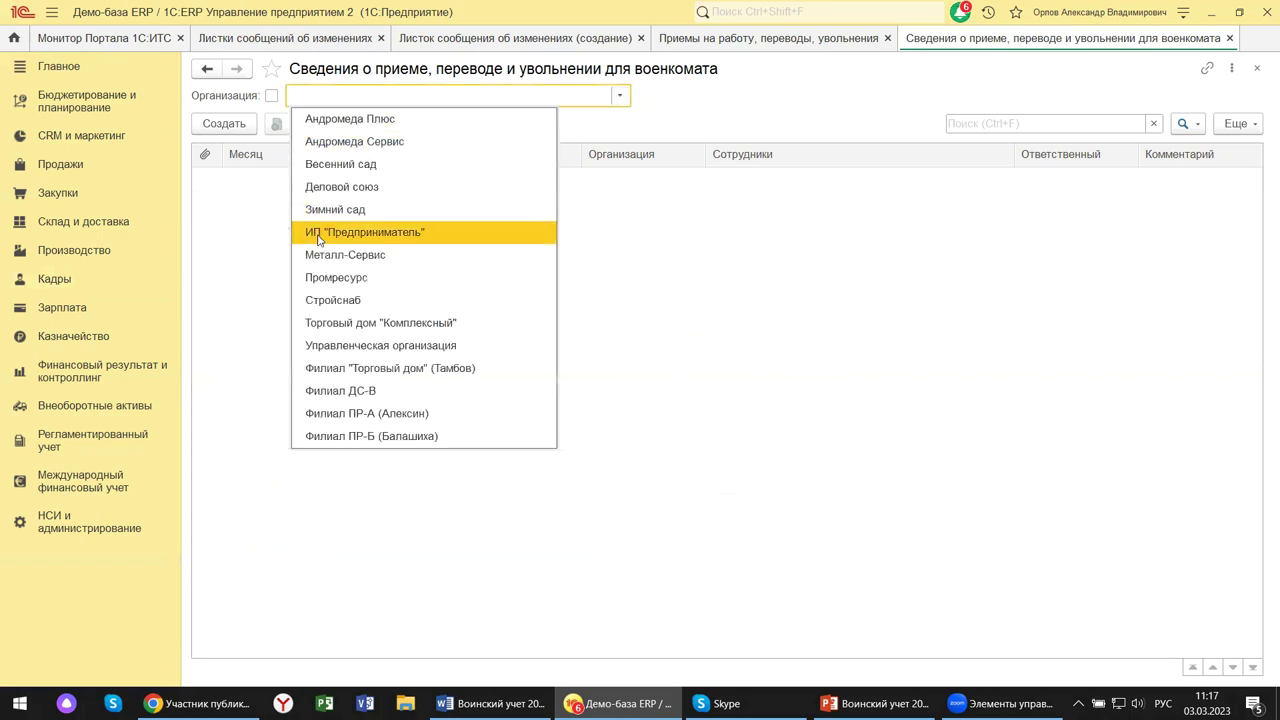
click(310, 278)
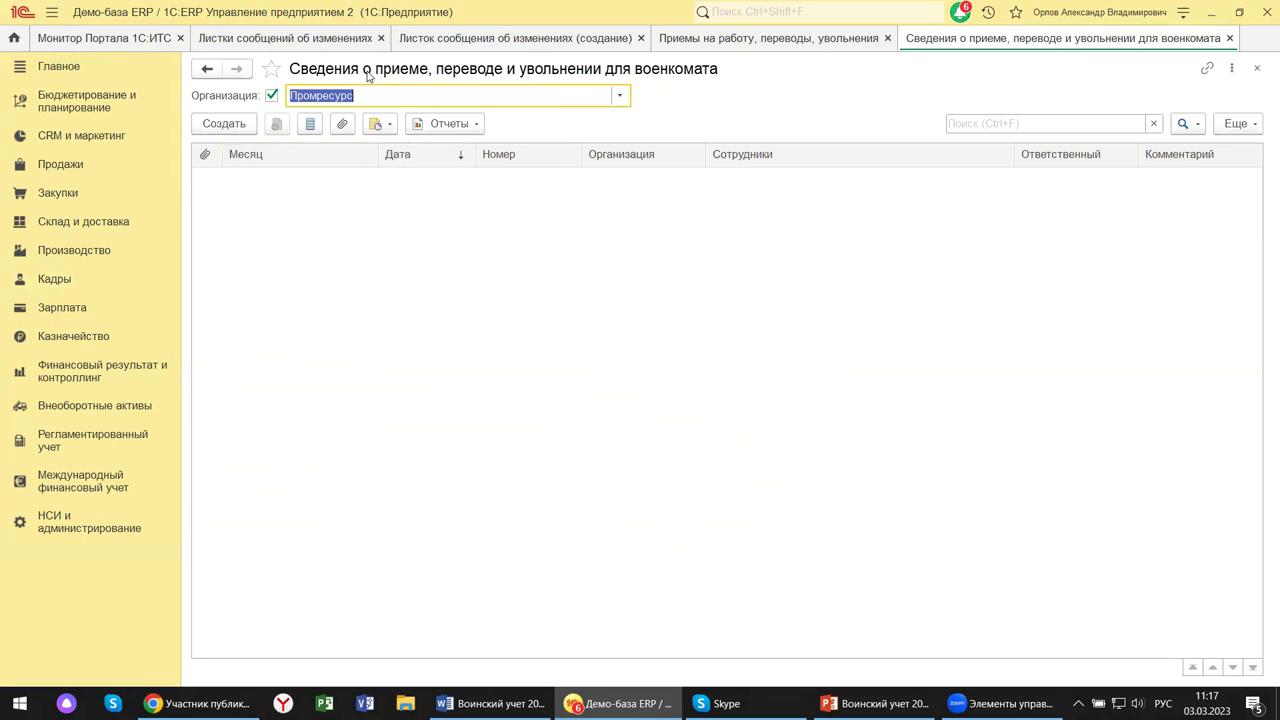
Try to add an employee to a new military office notice for Промресурс, discarding the document and closing the list.
click(222, 124)
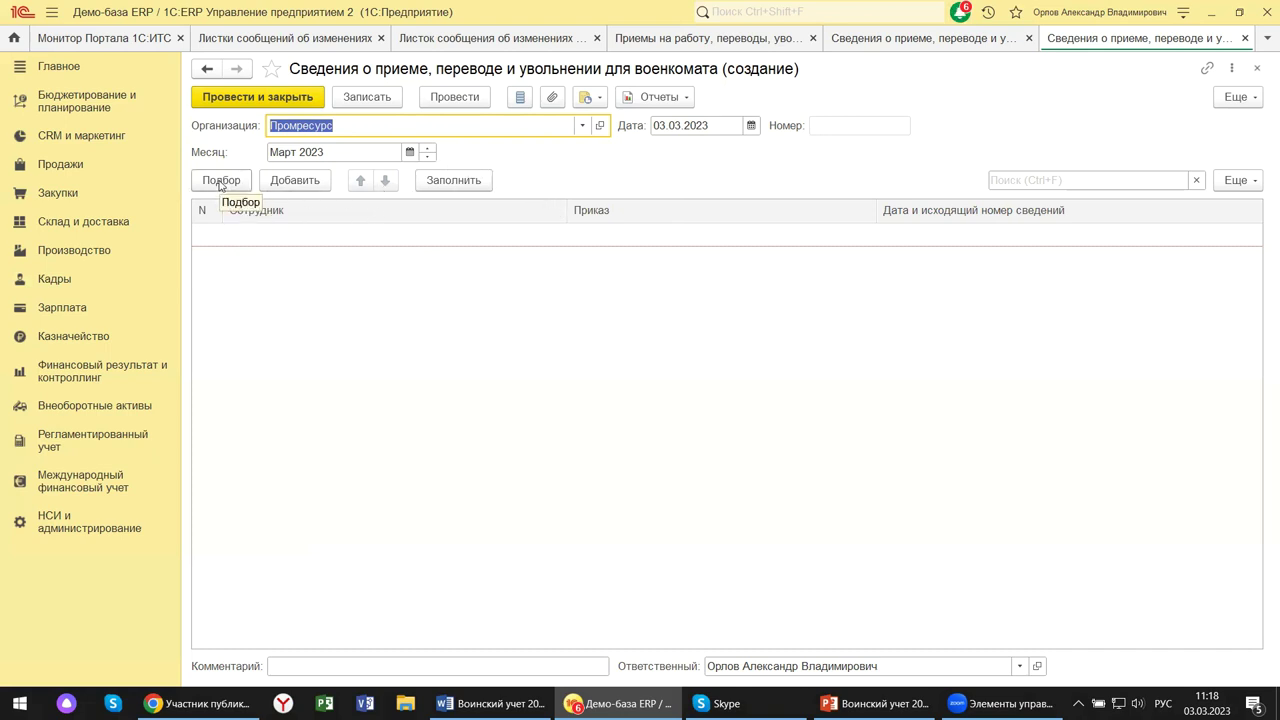
click(296, 185)
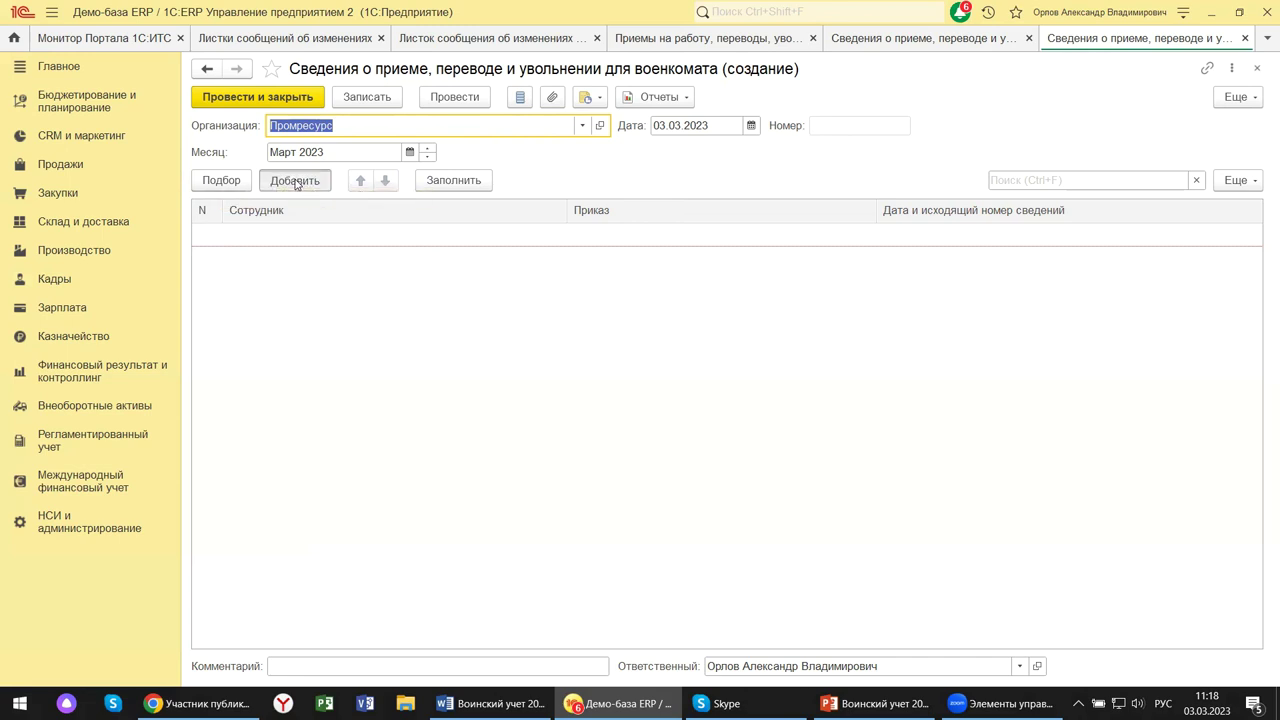
click(328, 300)
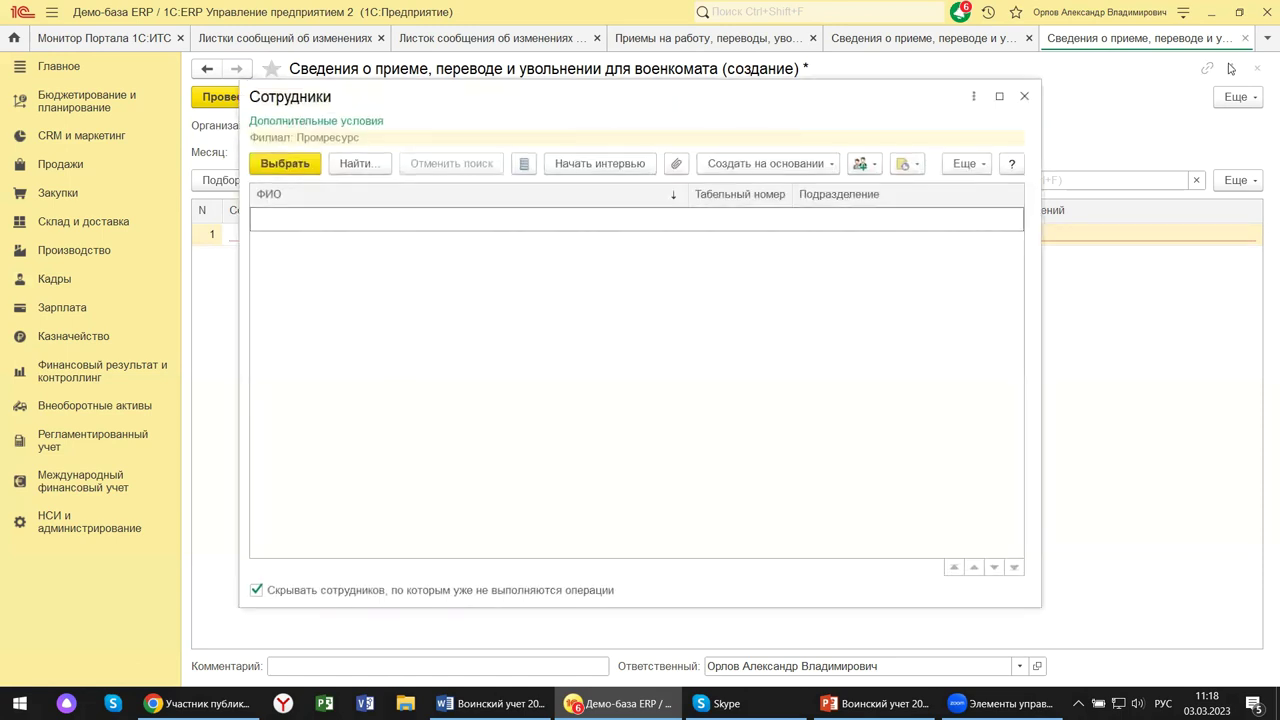
click(1024, 96)
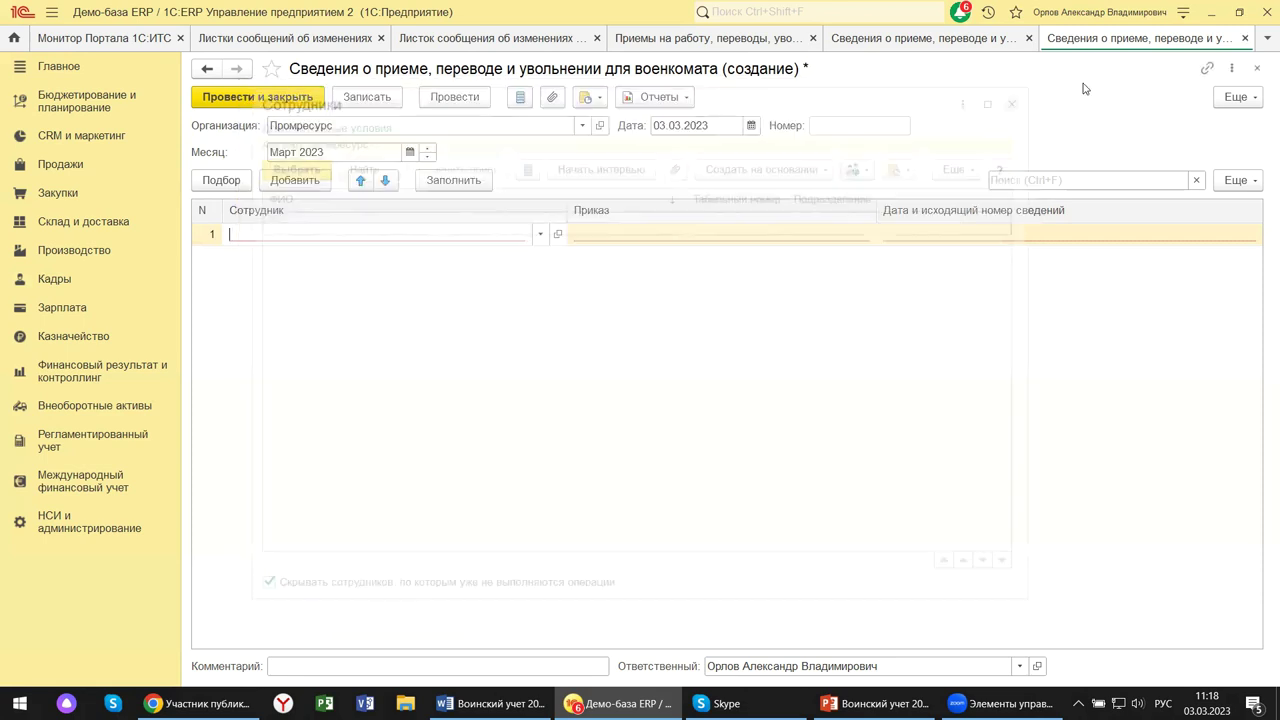
click(1255, 70)
click(706, 390)
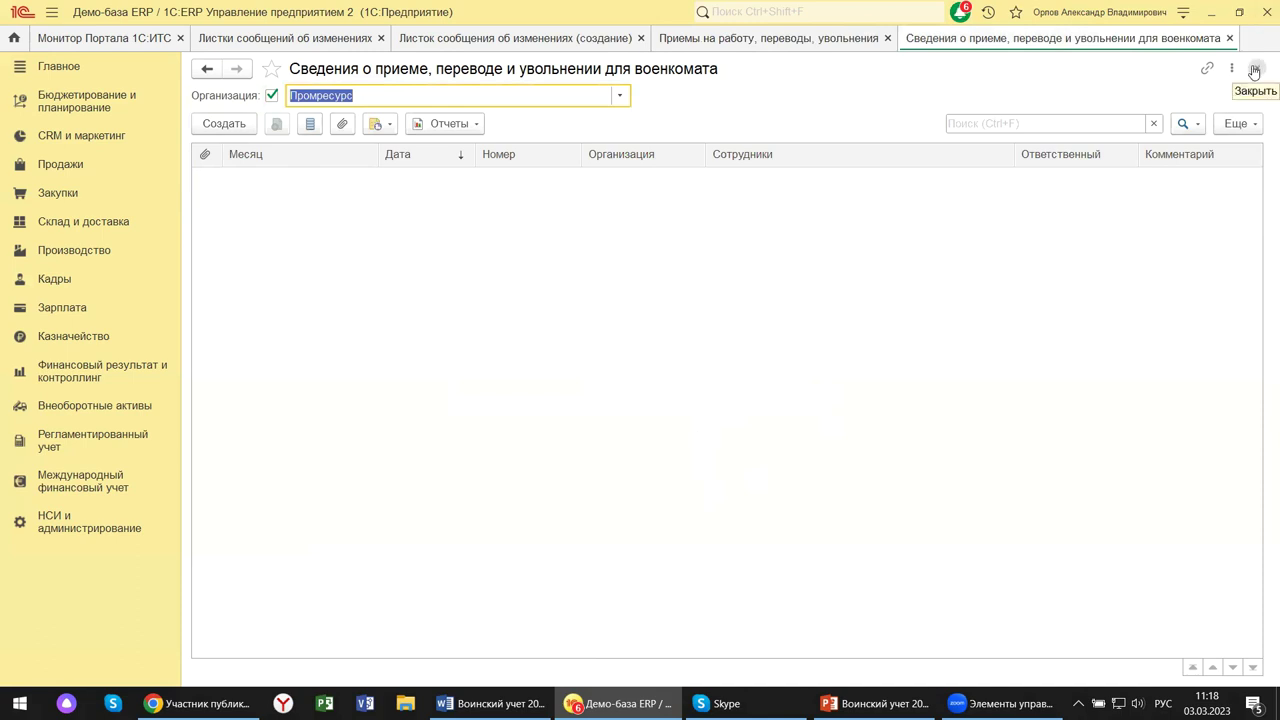
click(1255, 70)
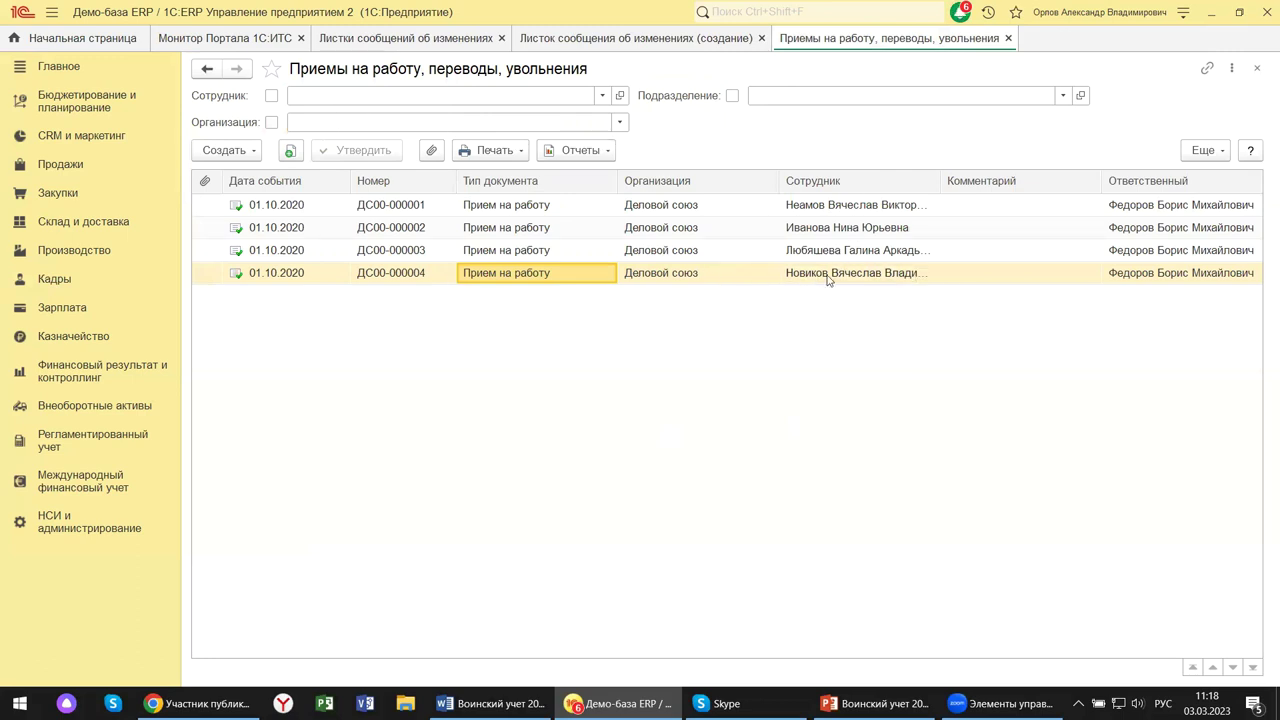
Examine the third hiring document's main data, pay and employment contract details and the documents it can generate, and close it.
click(486, 252)
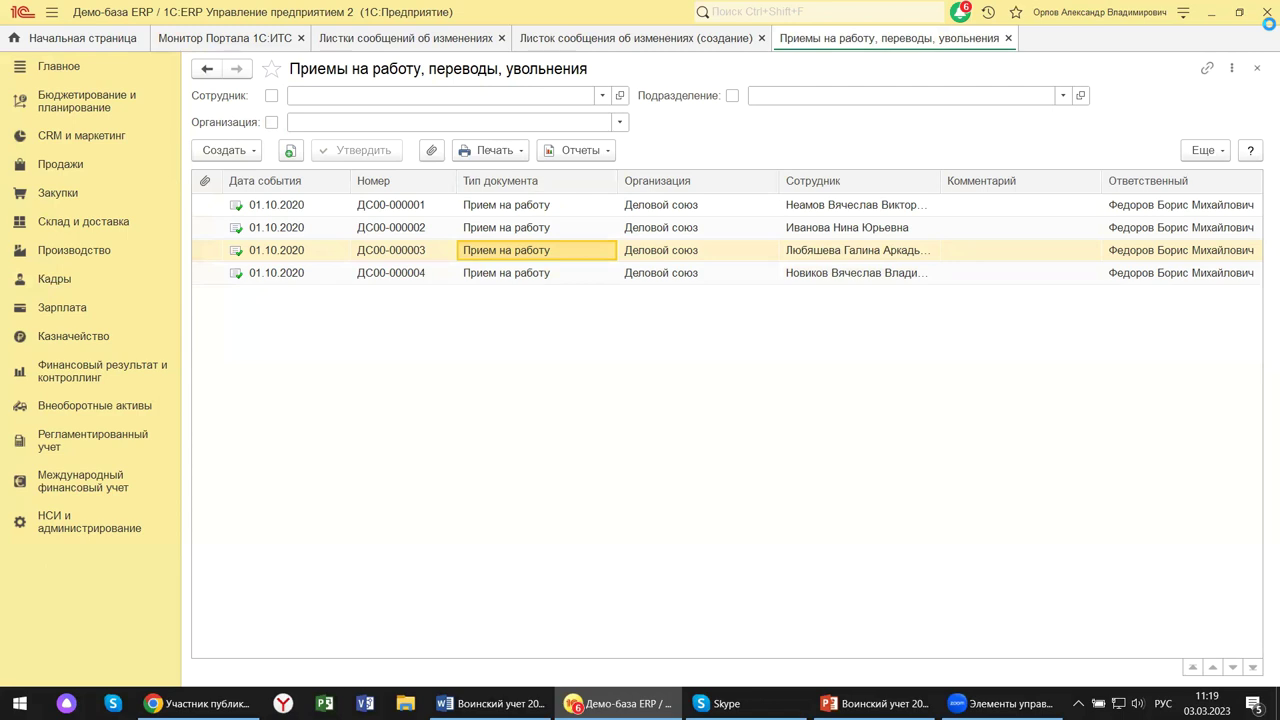
key(Return)
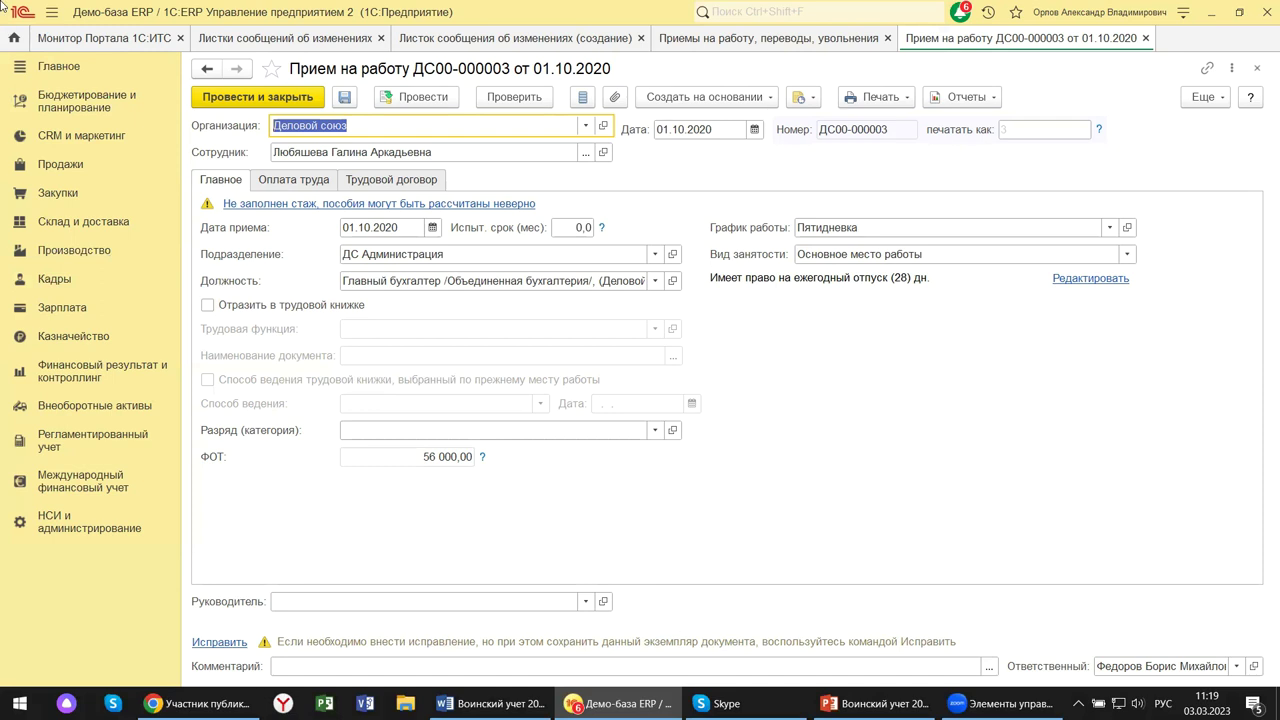
click(294, 180)
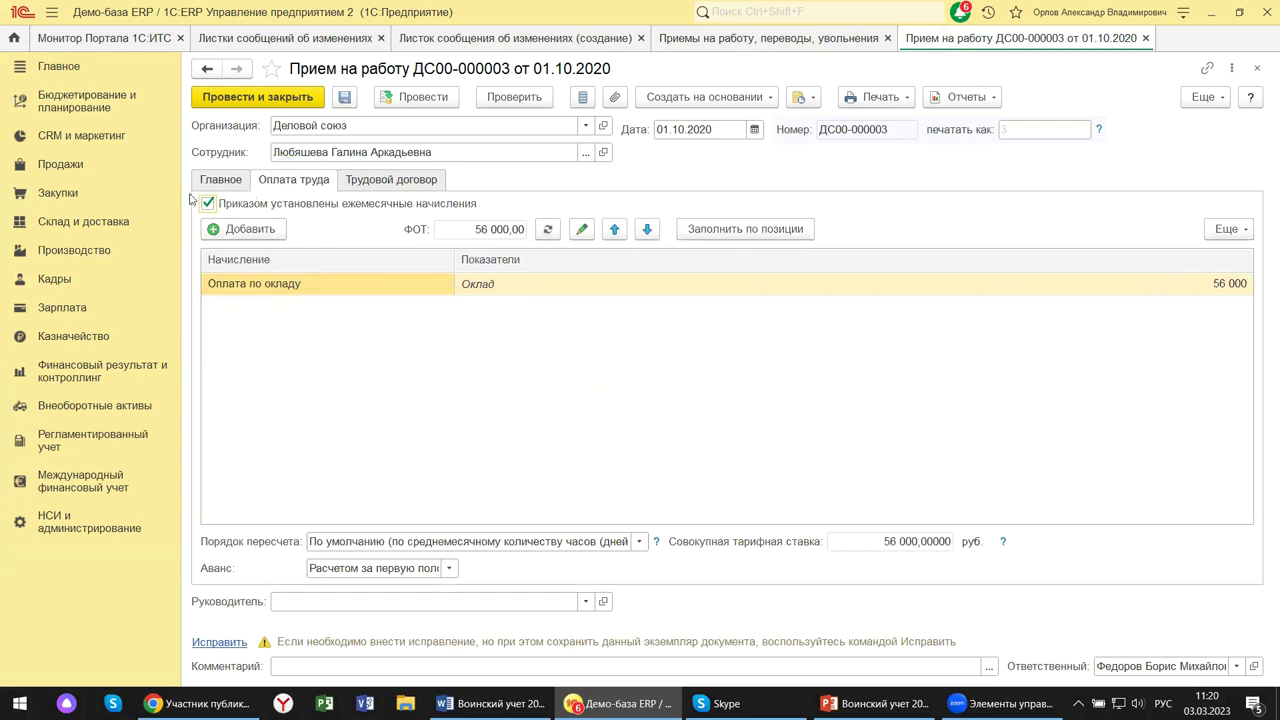
click(377, 184)
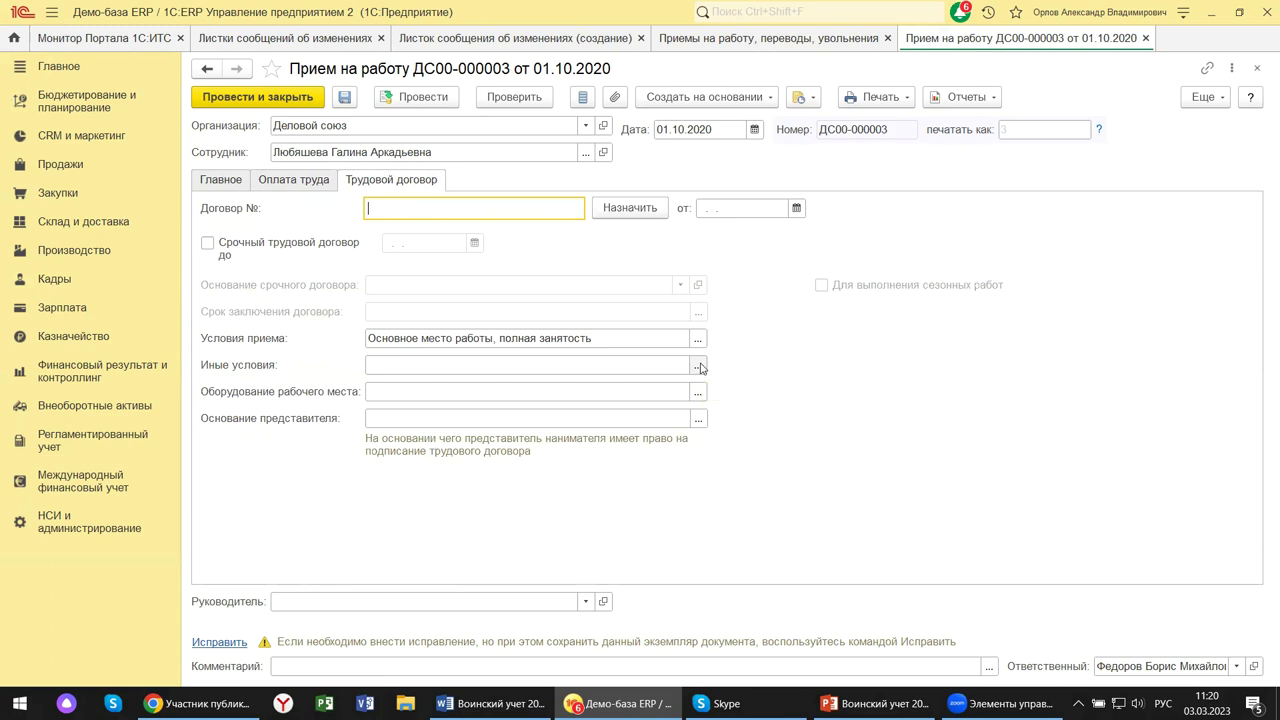
click(745, 95)
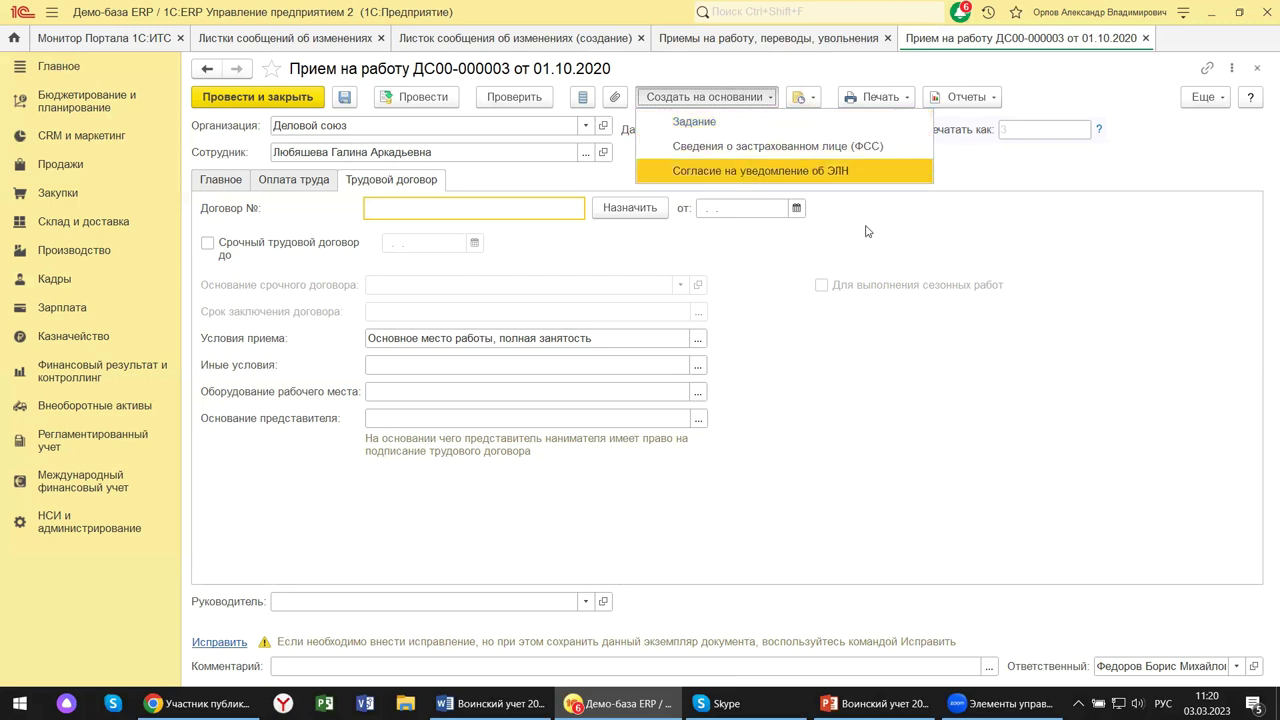
click(935, 237)
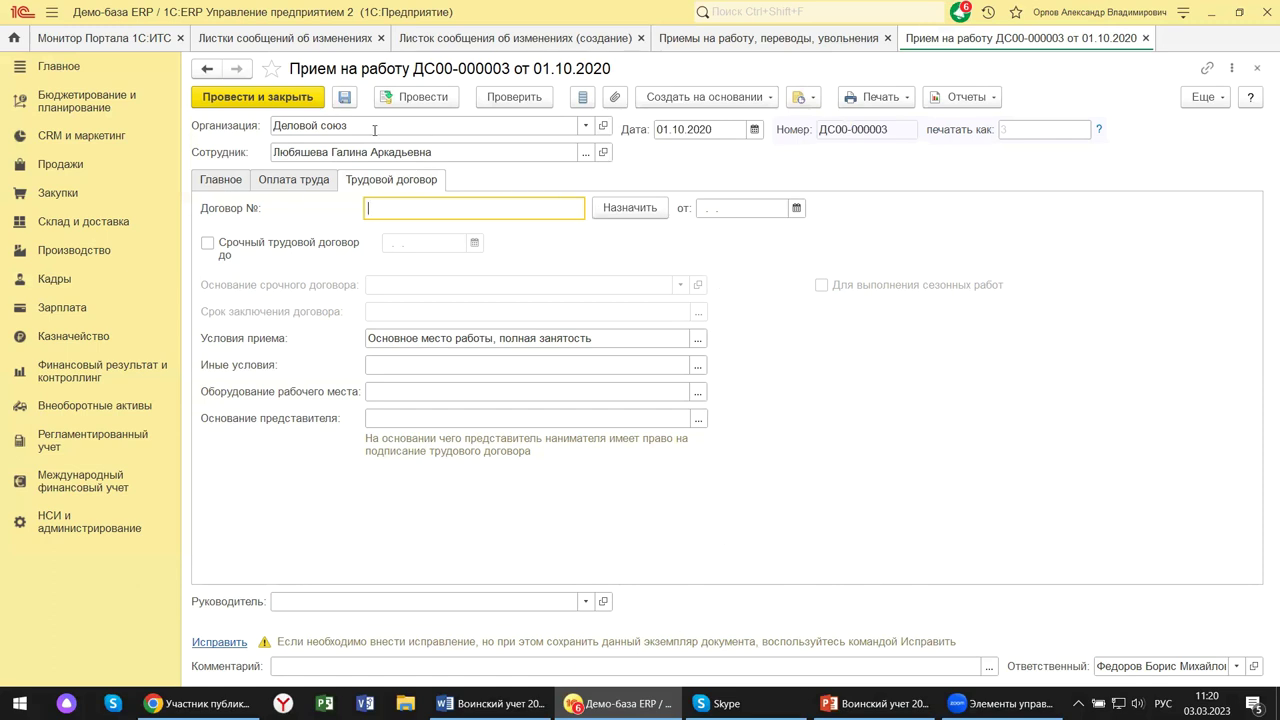
click(1258, 68)
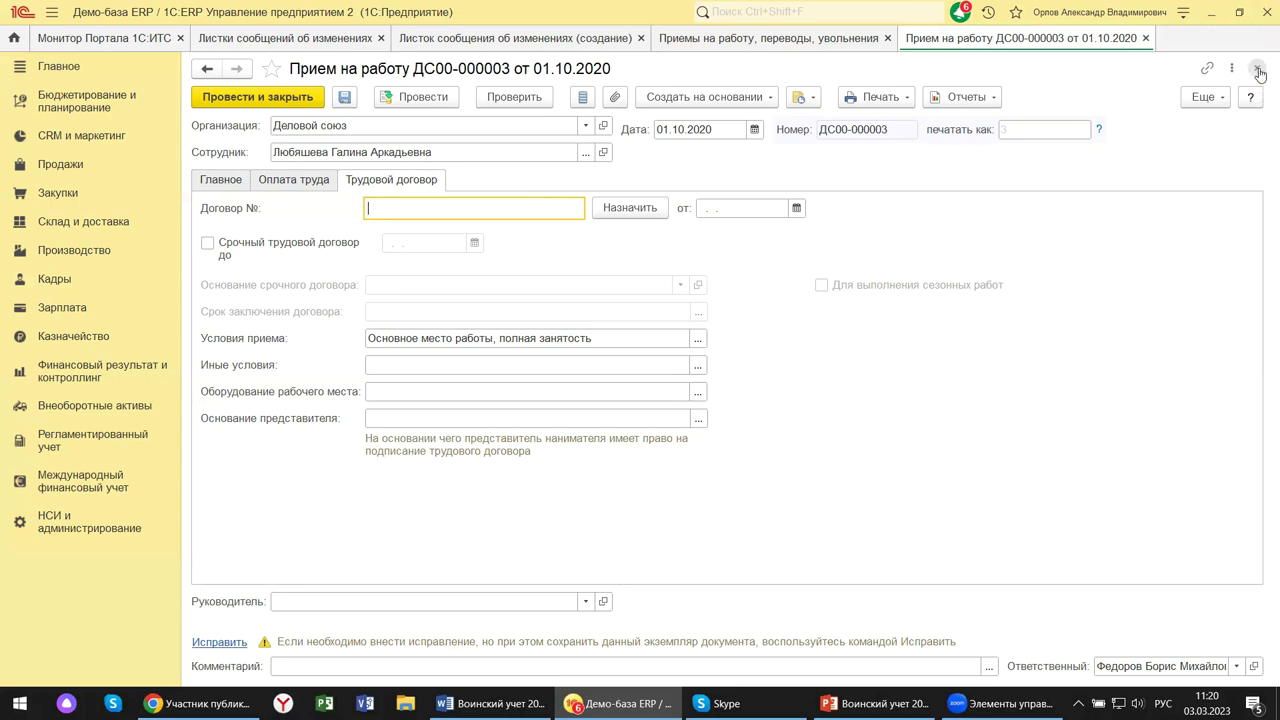
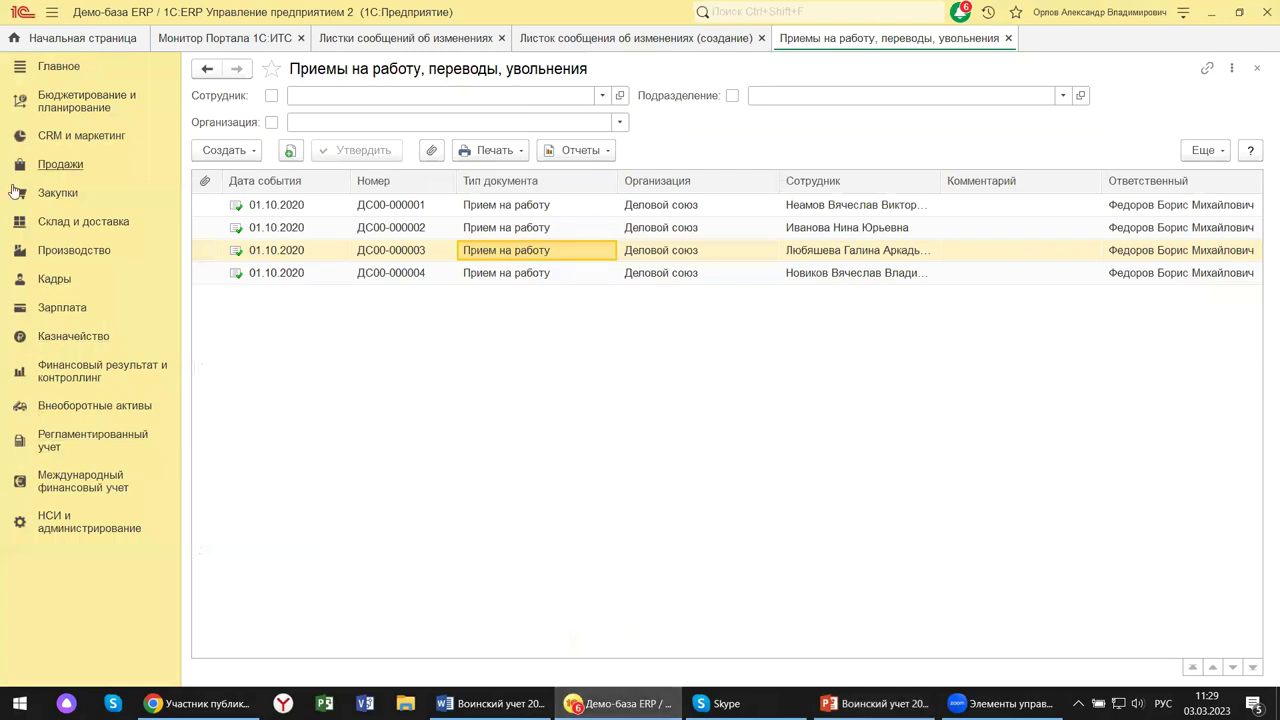
Return to the Приемы на работу, переводы, увольнения list and review the document types that can be created there.
click(72, 283)
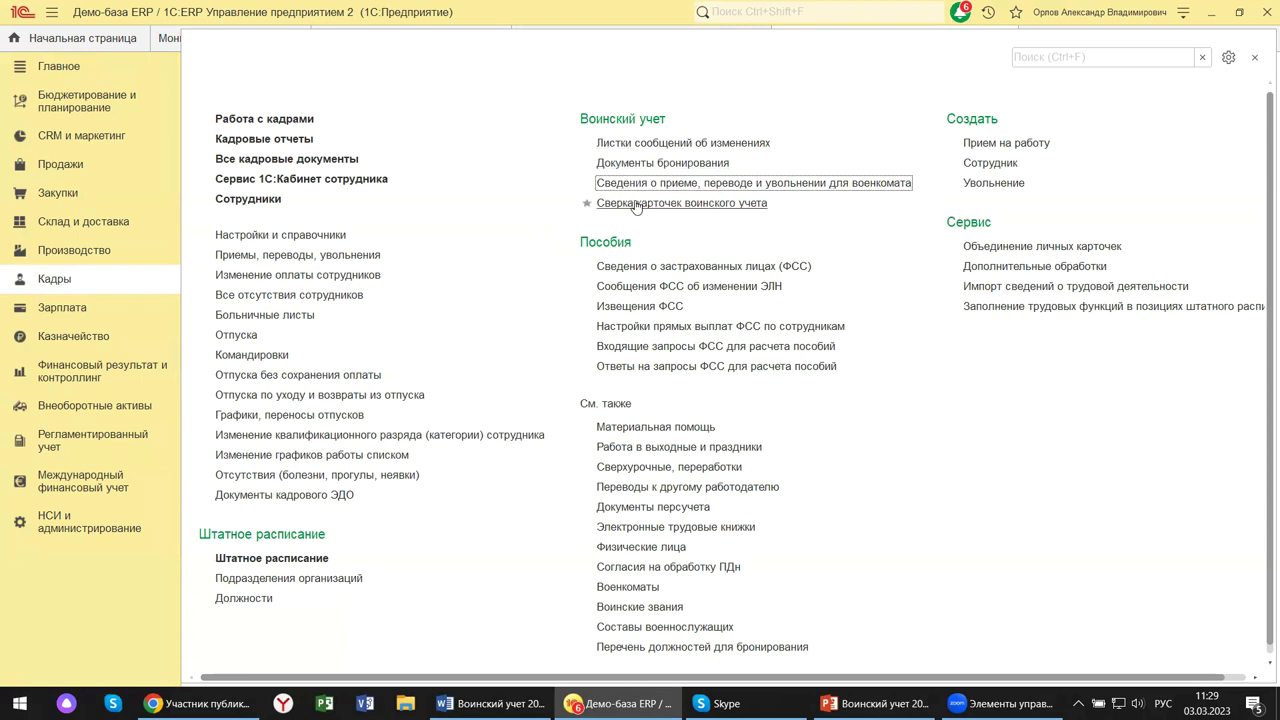
click(273, 256)
click(246, 153)
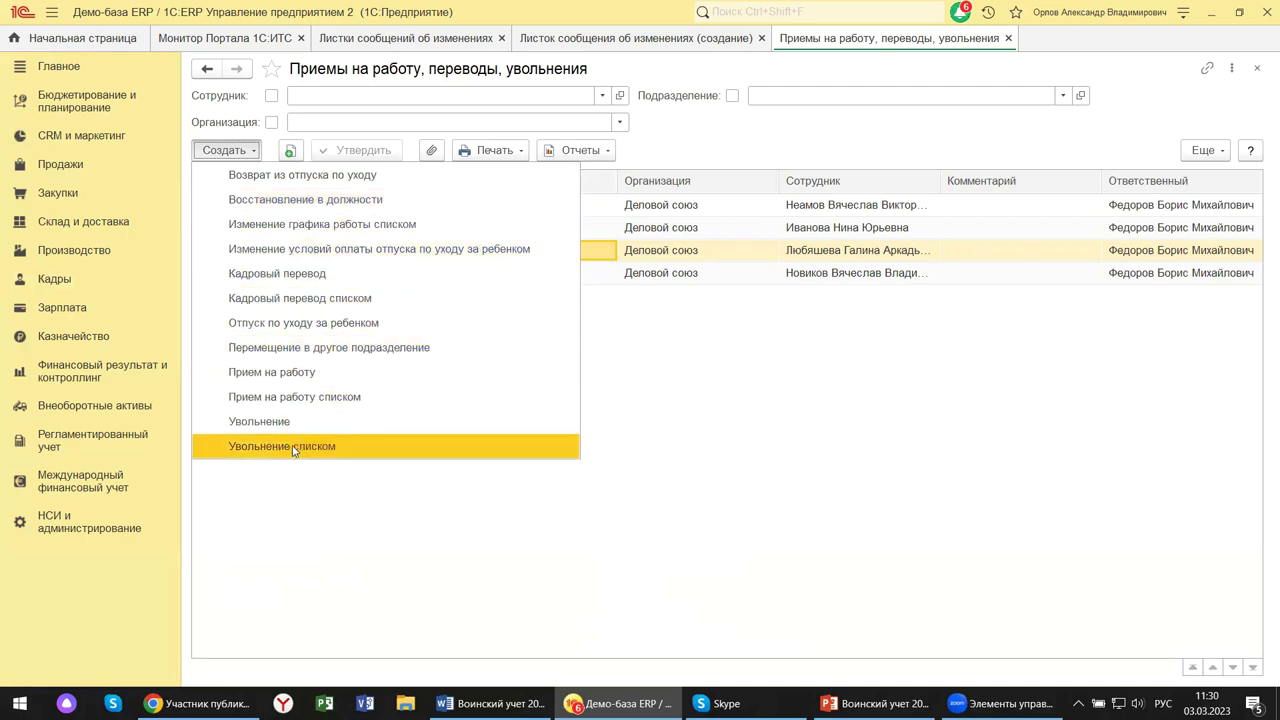
click(840, 424)
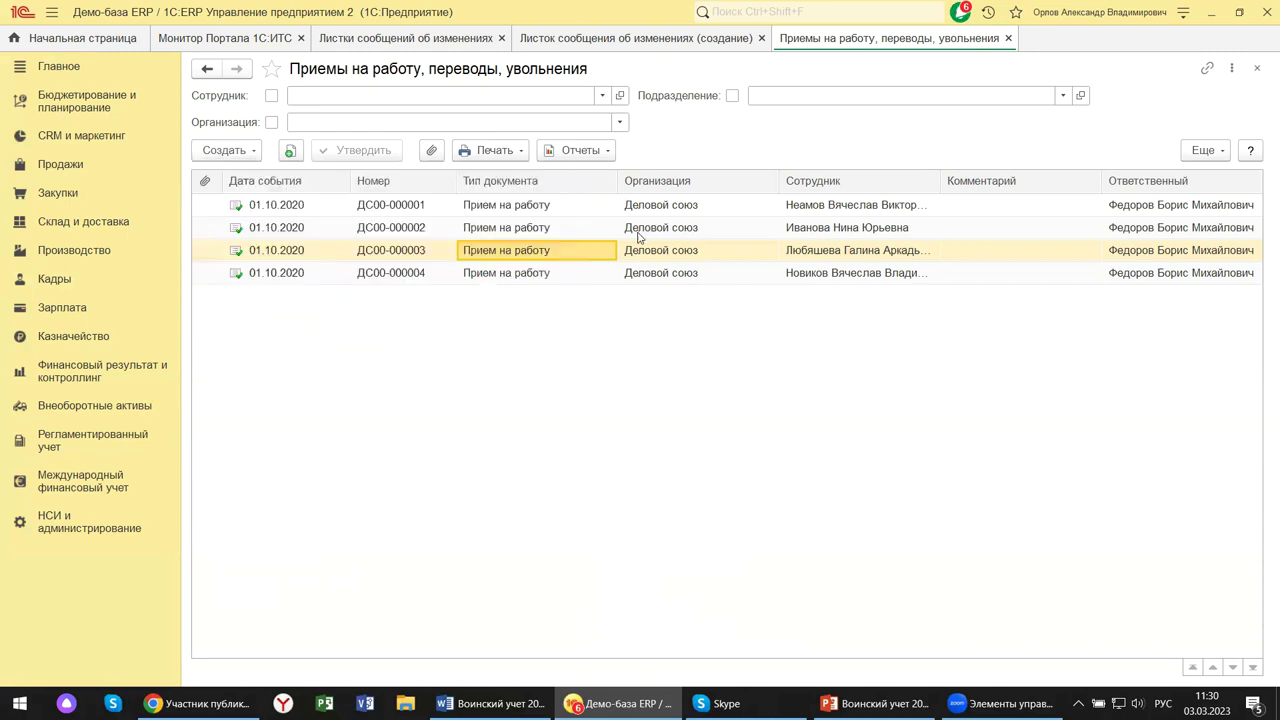
Open the Воинский учет details of the employee named in the fourth hiring document through their employee card.
click(630, 279)
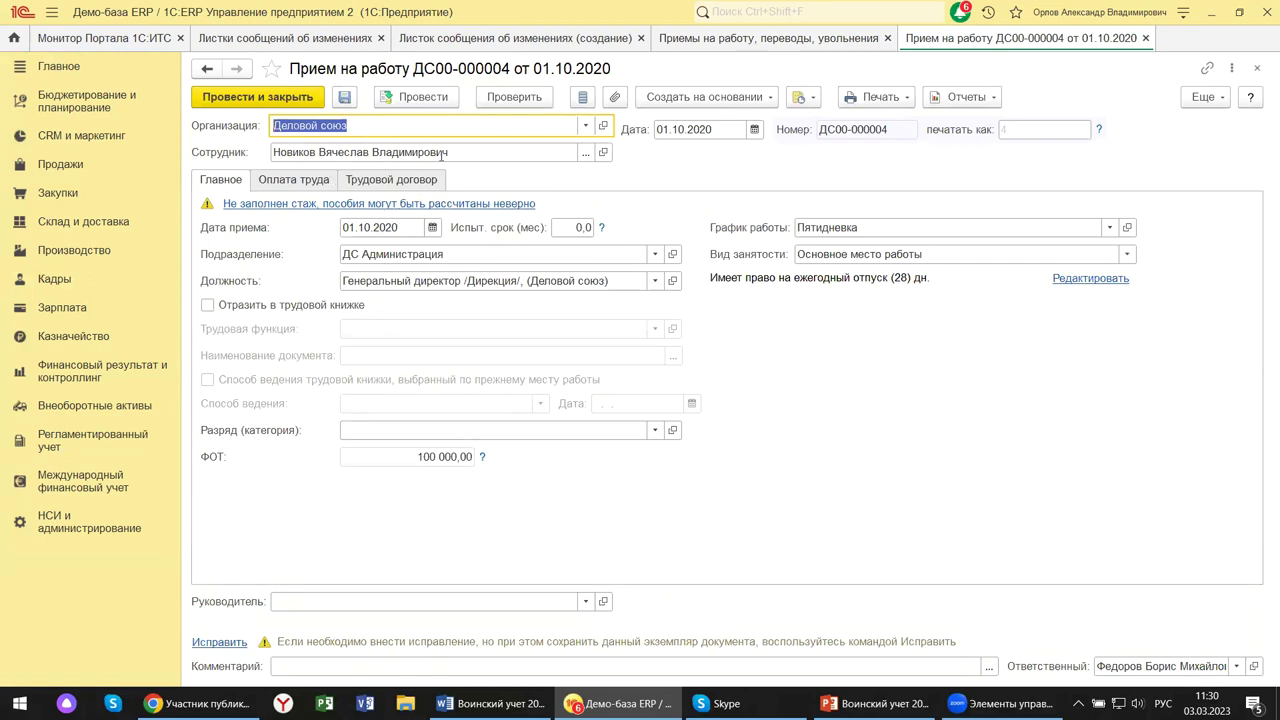
click(603, 152)
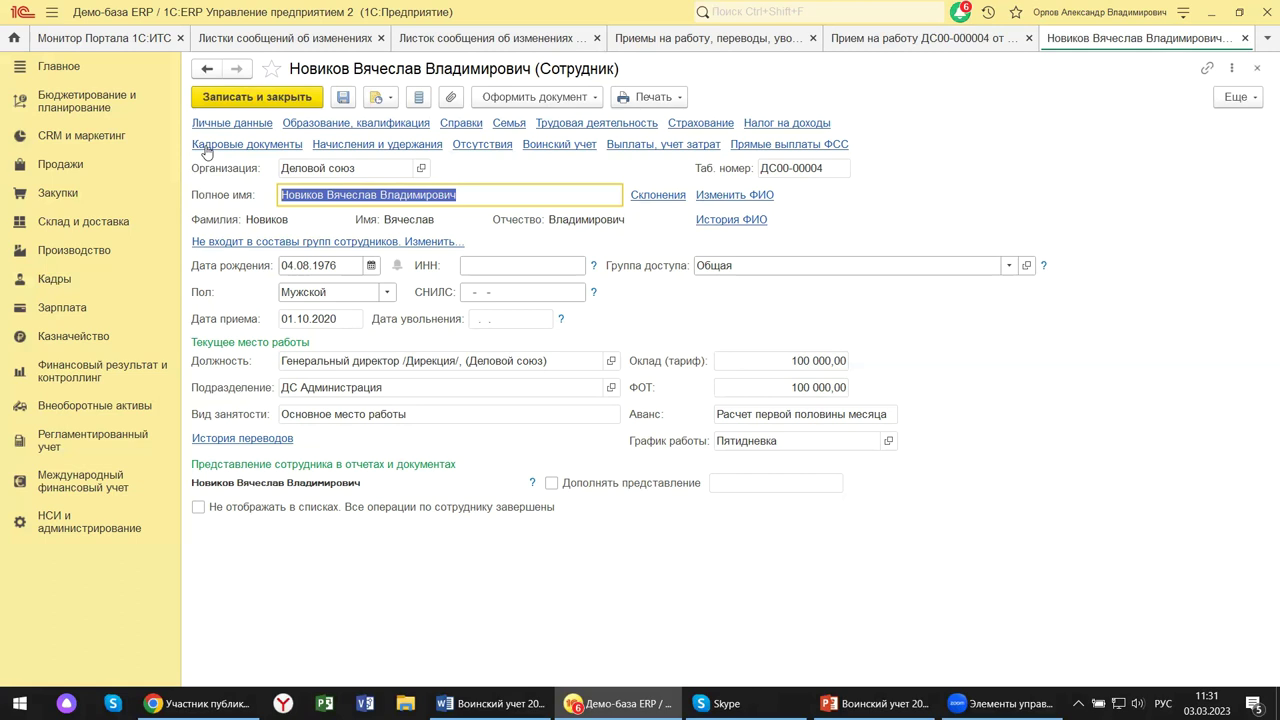
click(542, 146)
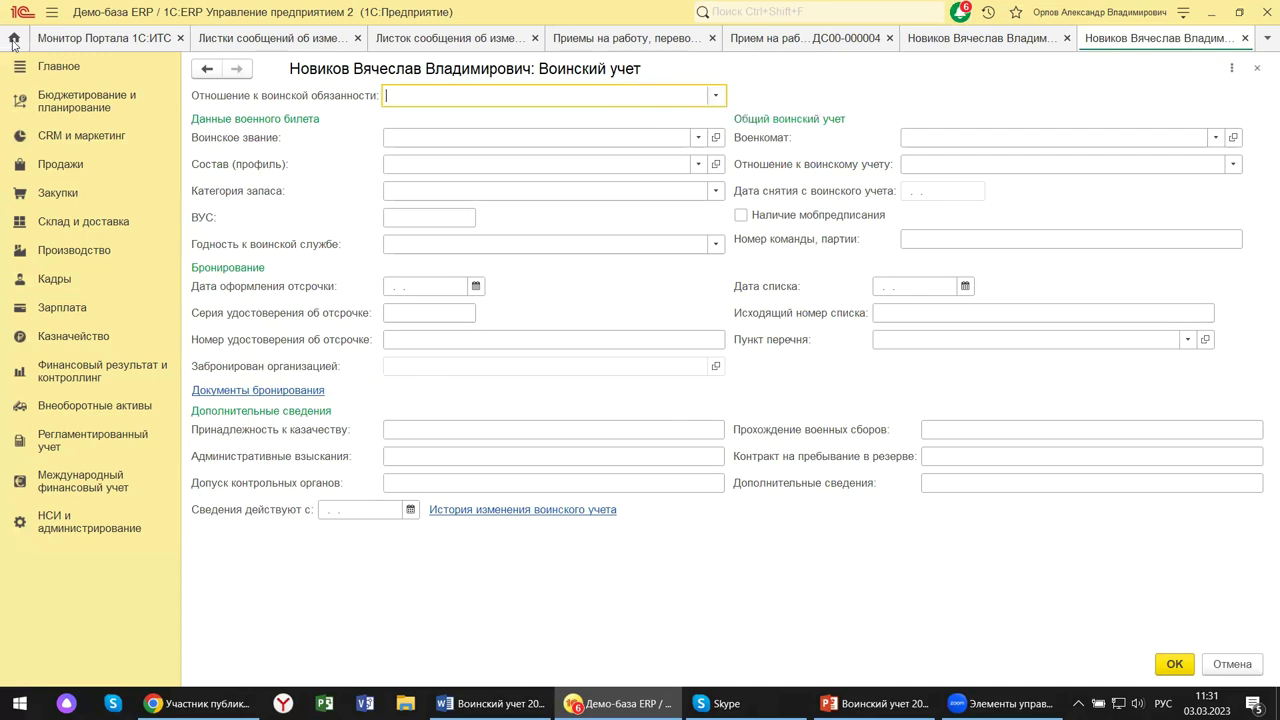
Set Отношение к воинской обязанности to Военнообязанный and Воинское звание to Лейтенант in the employee's military record.
click(716, 96)
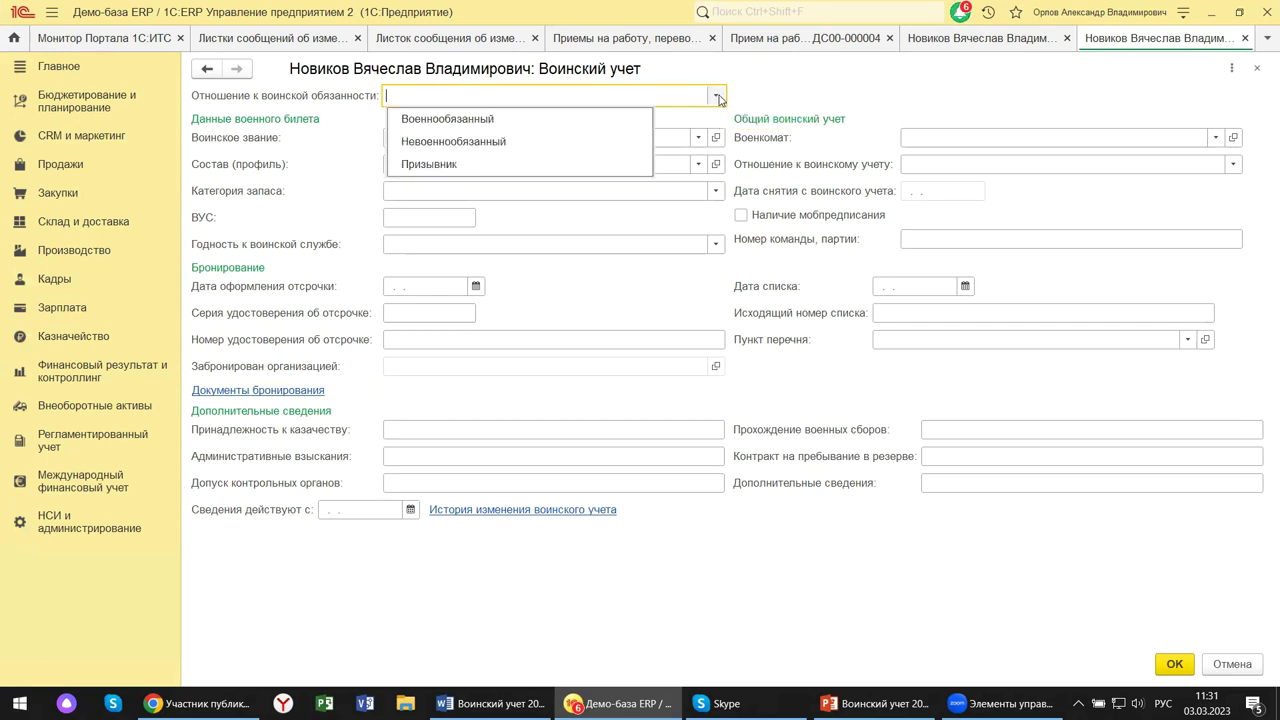
click(432, 119)
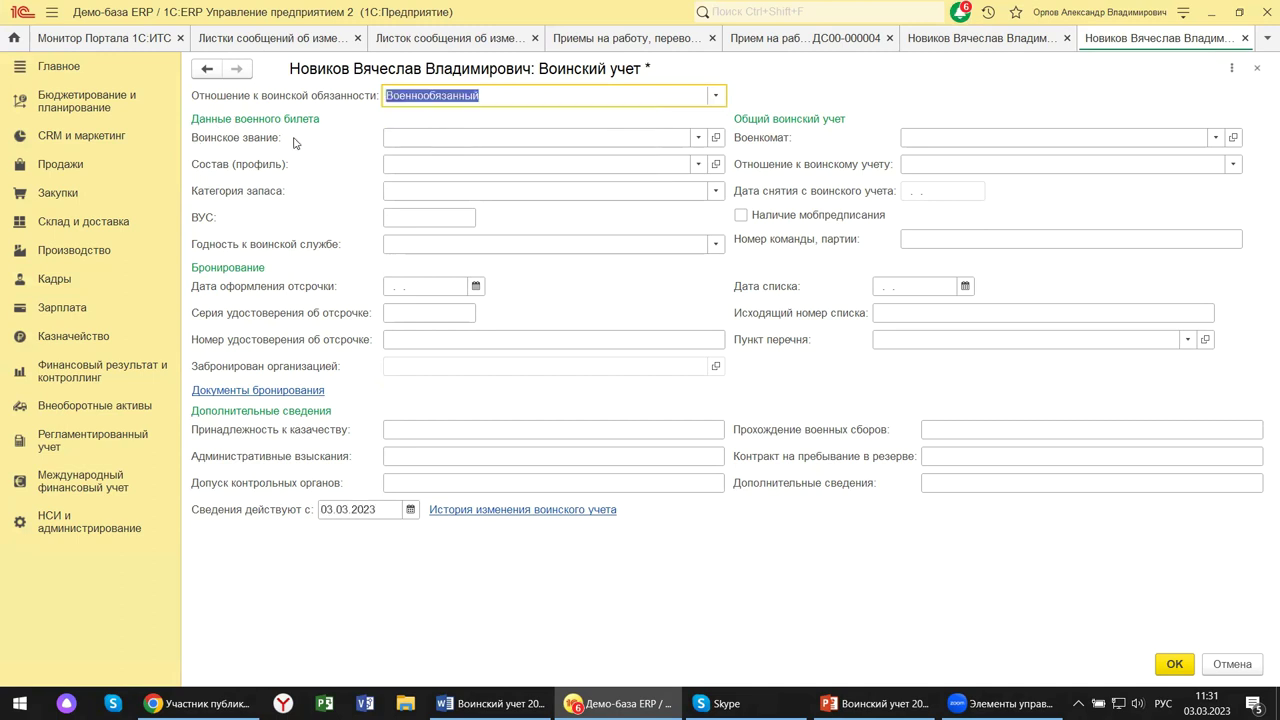
click(700, 137)
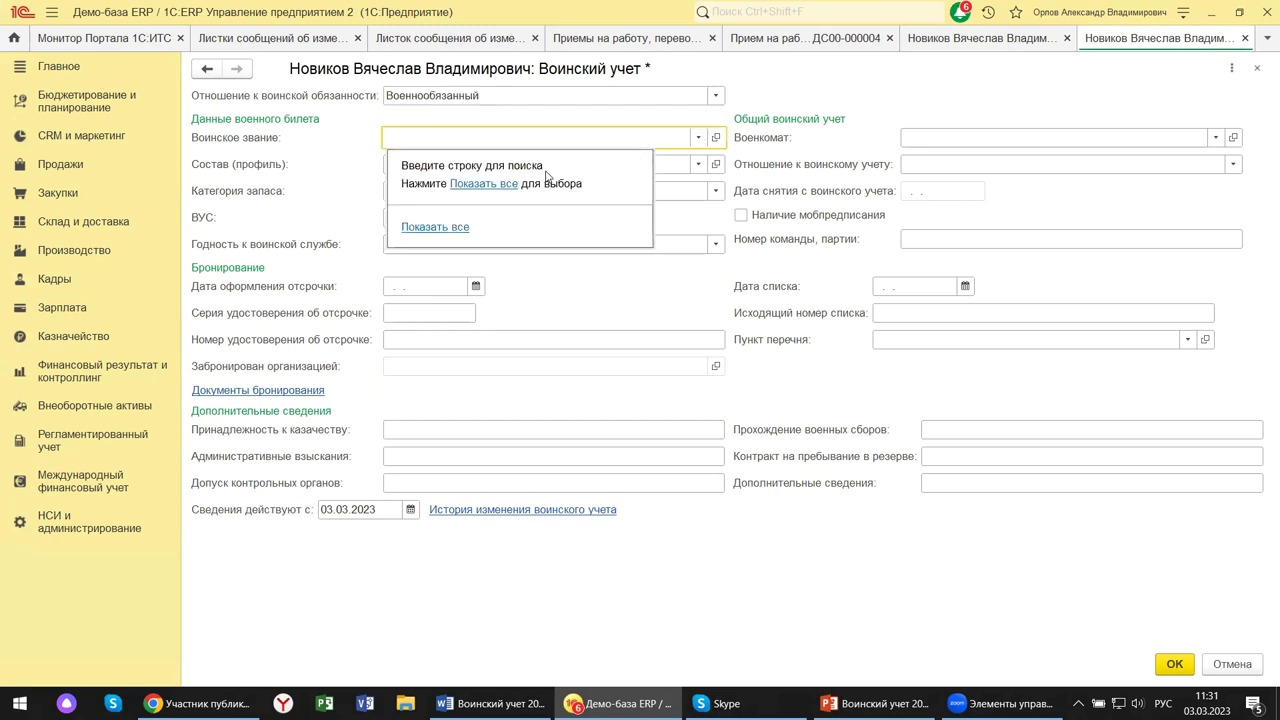
click(483, 184)
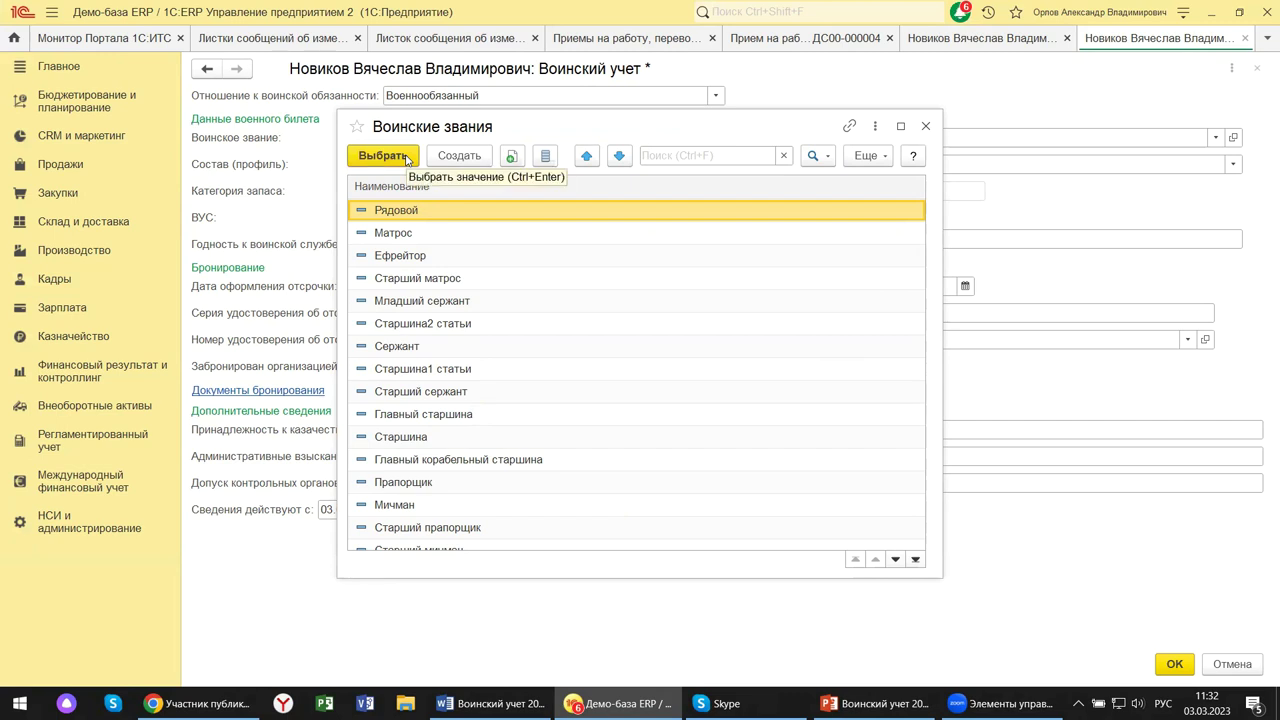
scroll(418, 445, down, 3)
scroll(418, 445, down, 3)
scroll(416, 437, up, 4)
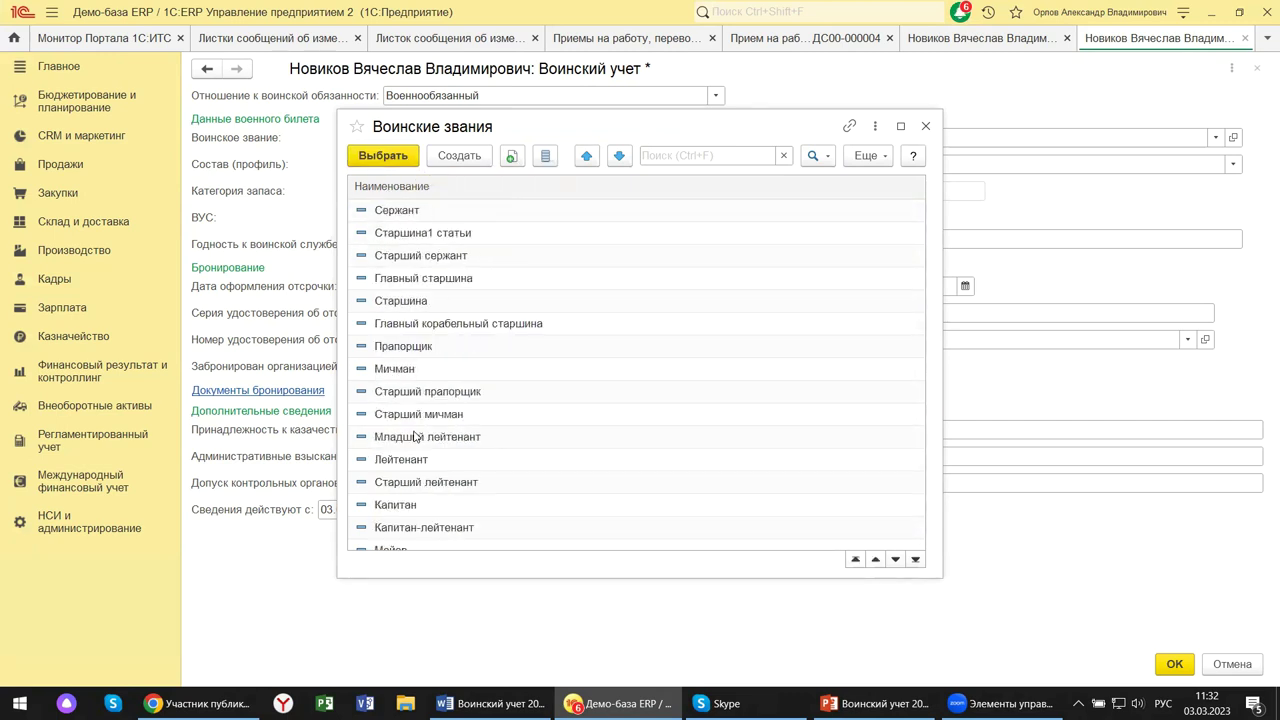
scroll(420, 412, down, 1)
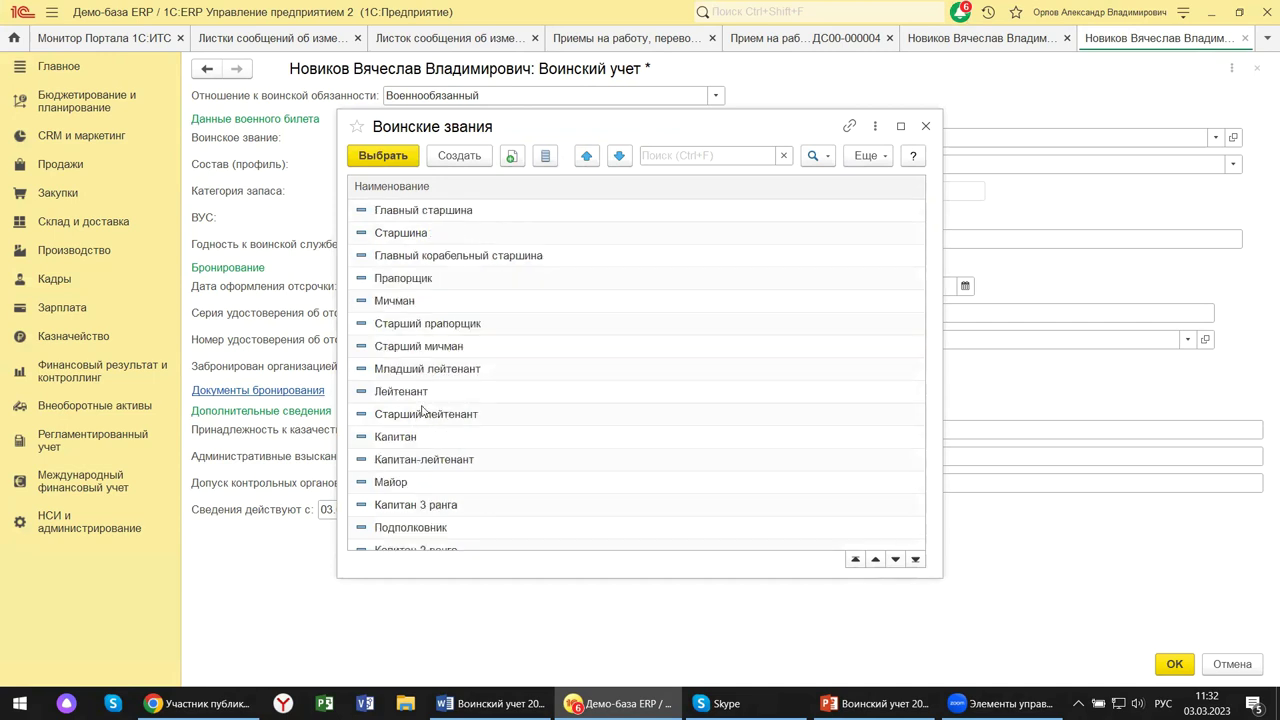
click(424, 394)
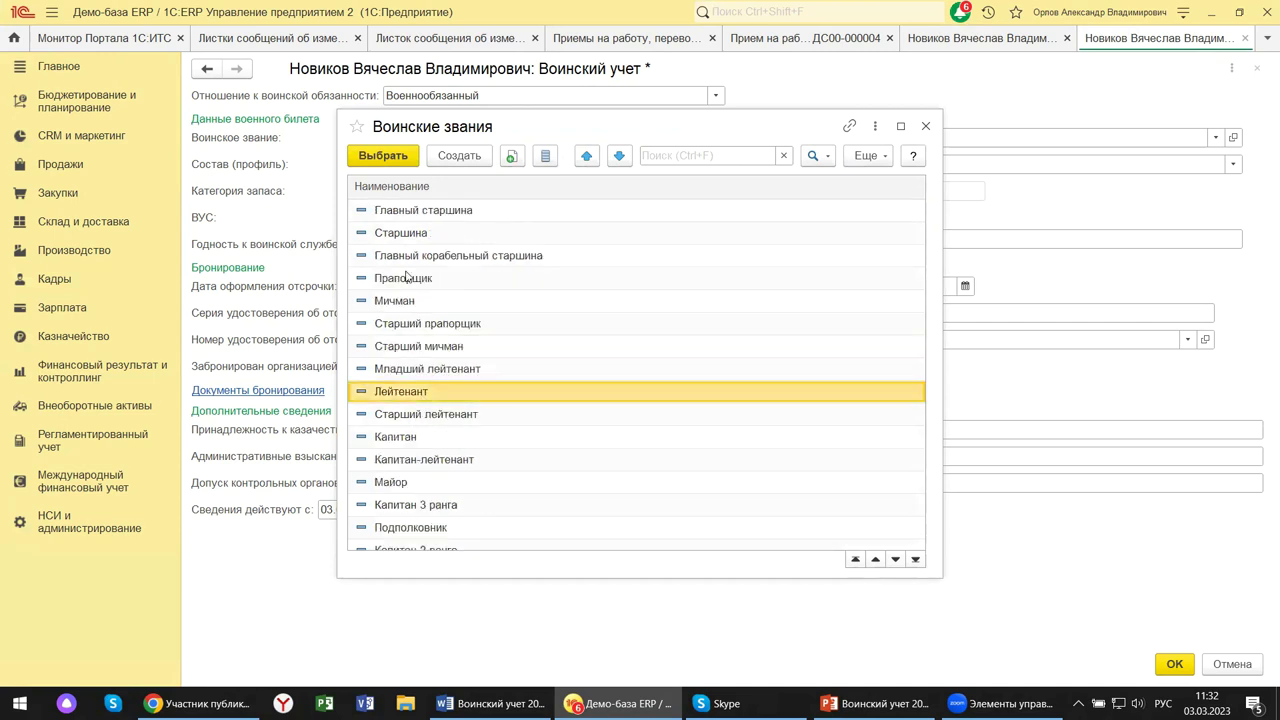
click(390, 152)
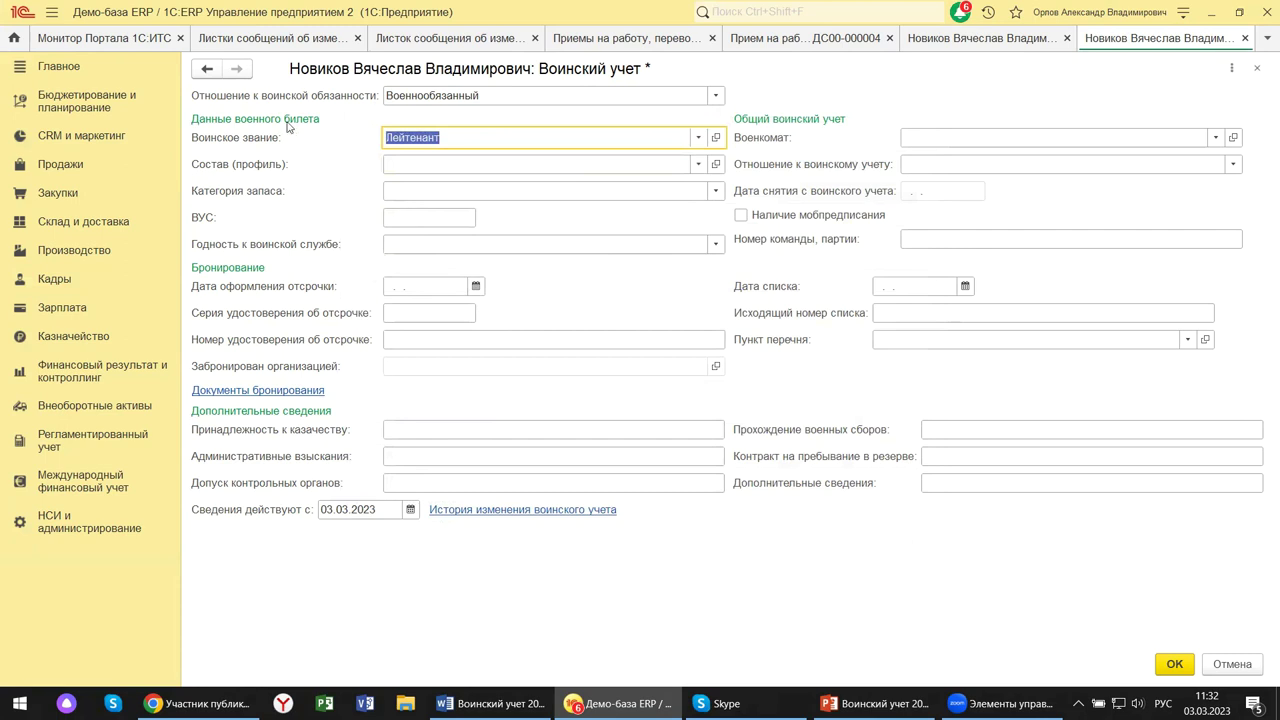
Set Состав (профиль) to Младшие офицеры and Годность к воинской службе to А - годен к военной службе.
click(697, 165)
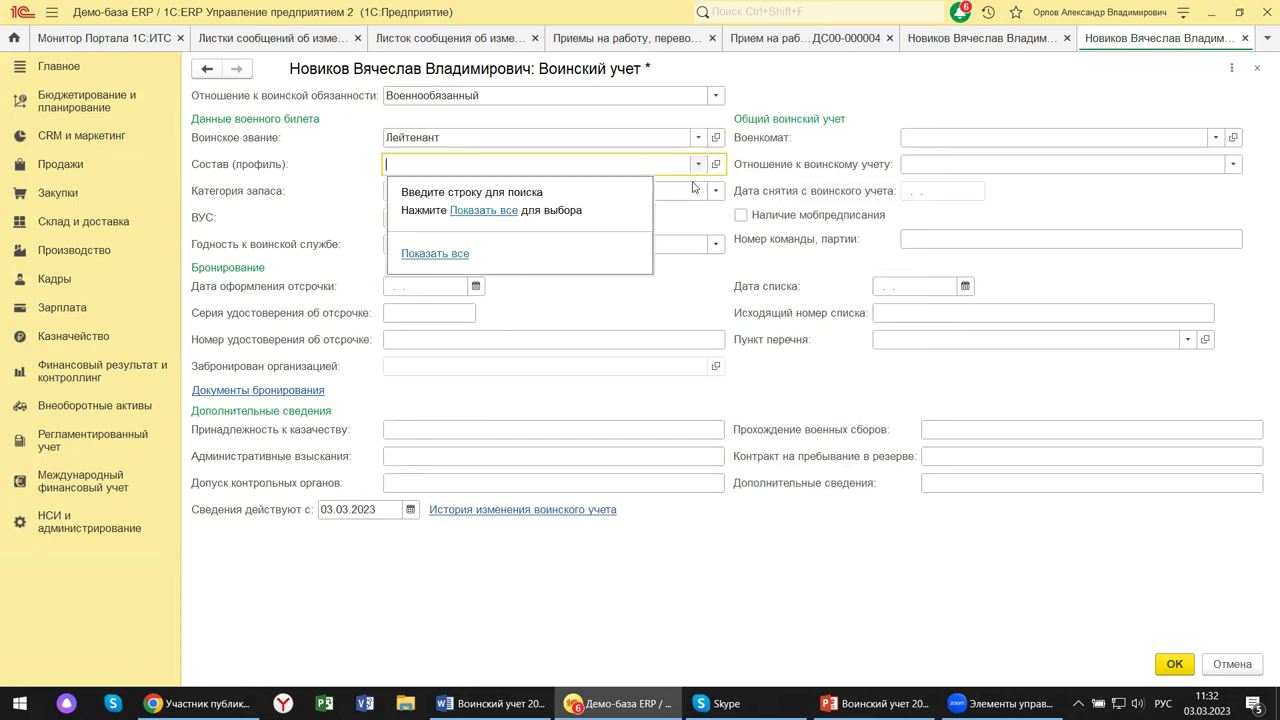
click(494, 214)
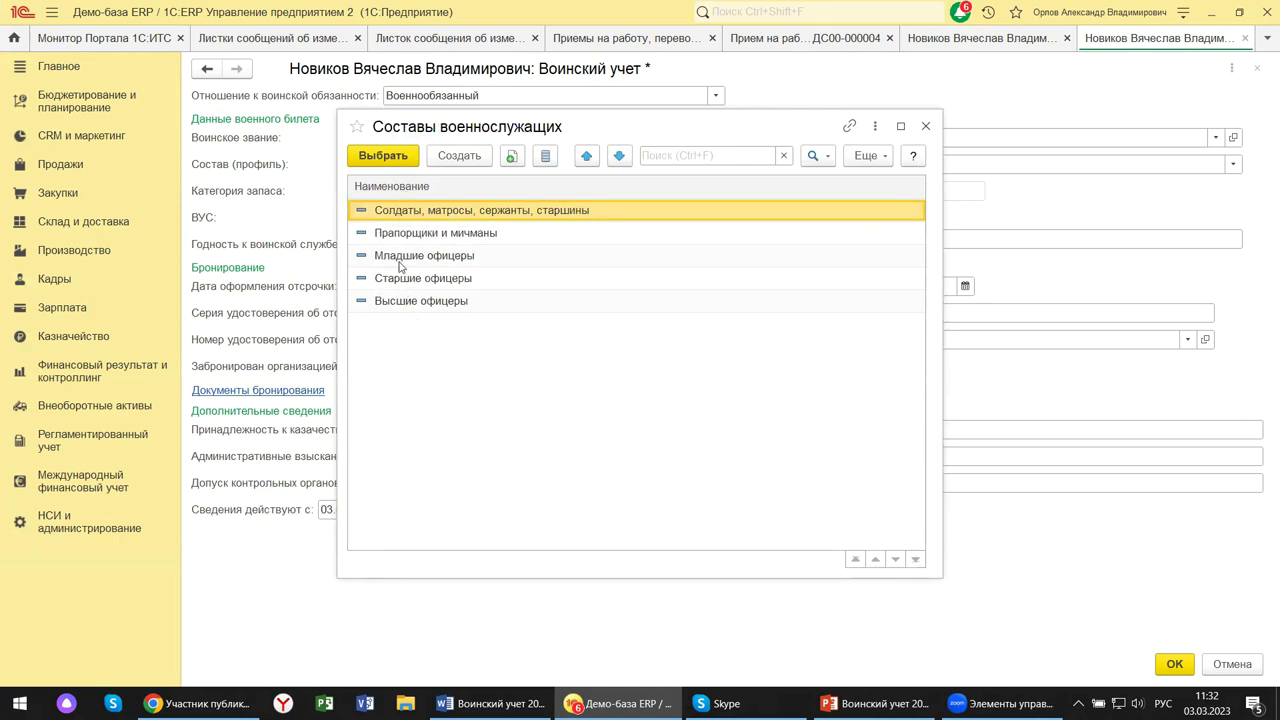
click(394, 258)
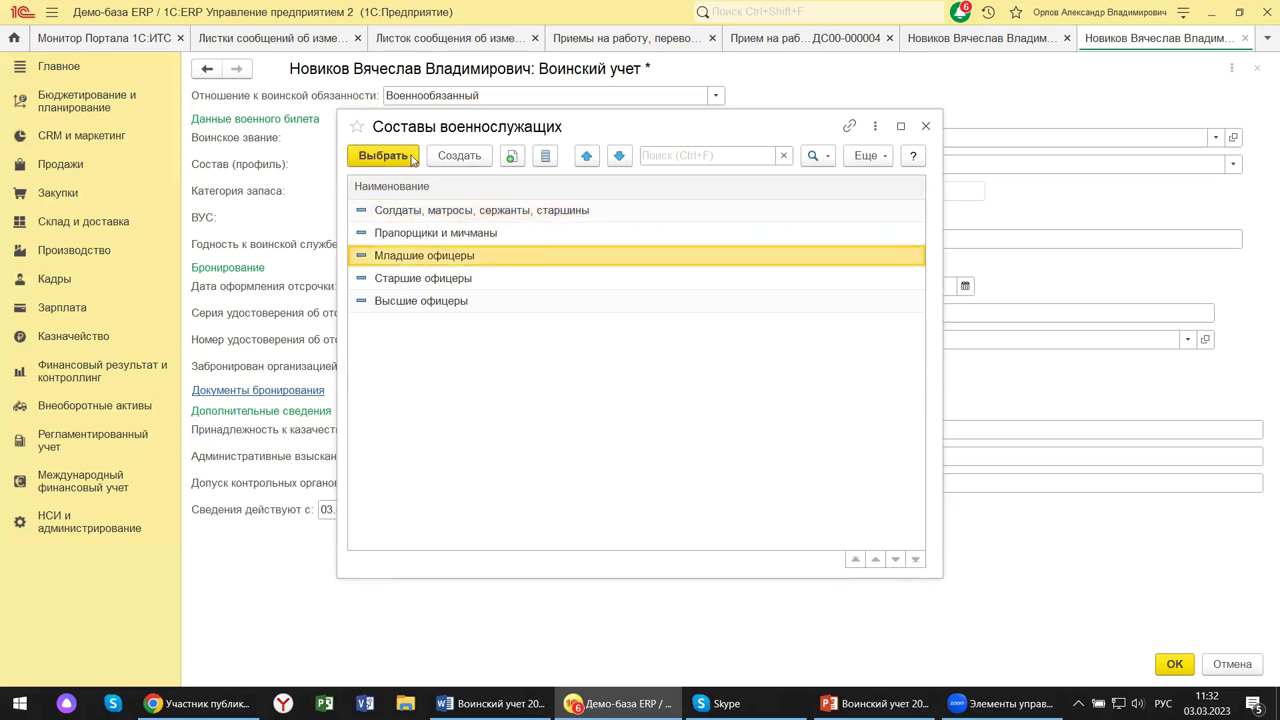
key(Return)
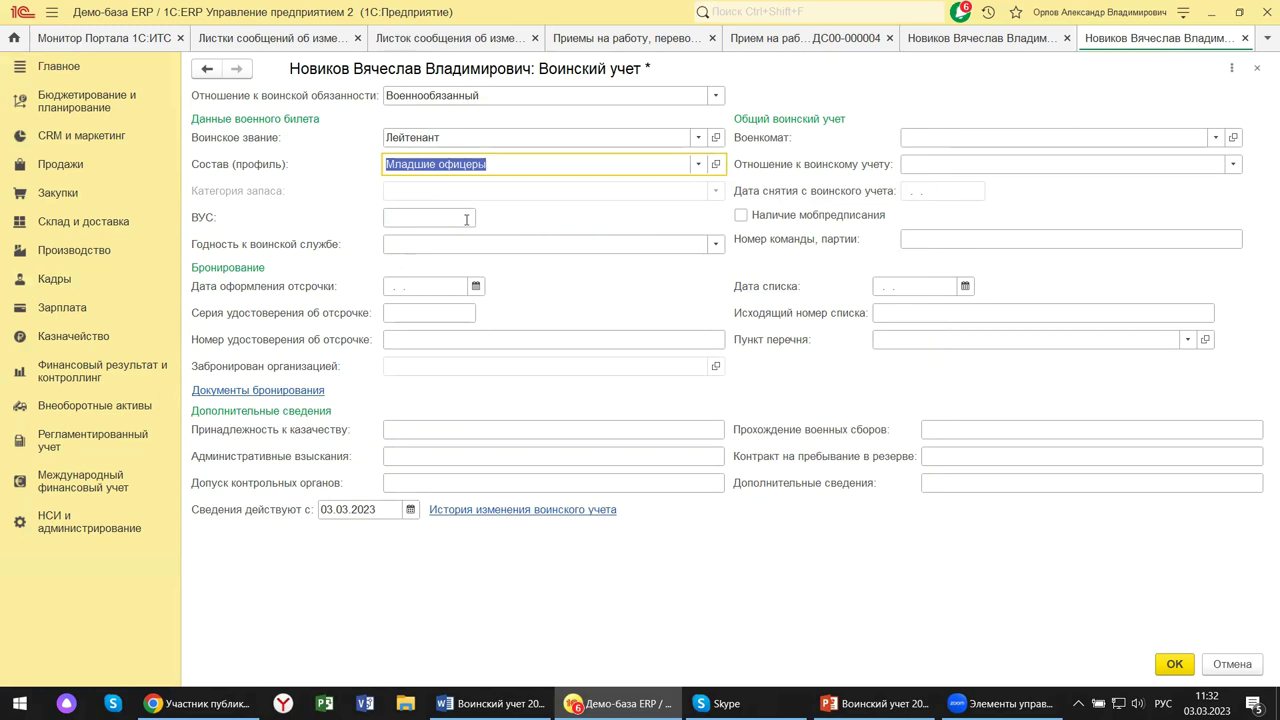
click(715, 245)
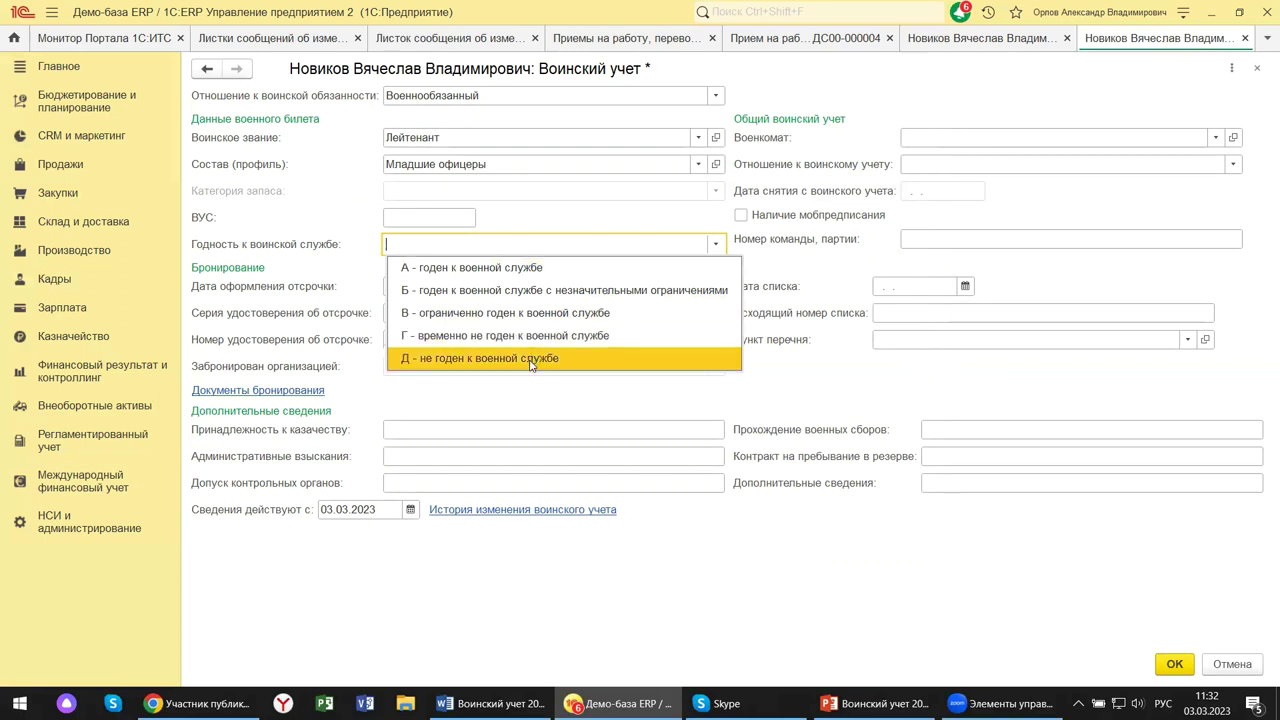
click(468, 272)
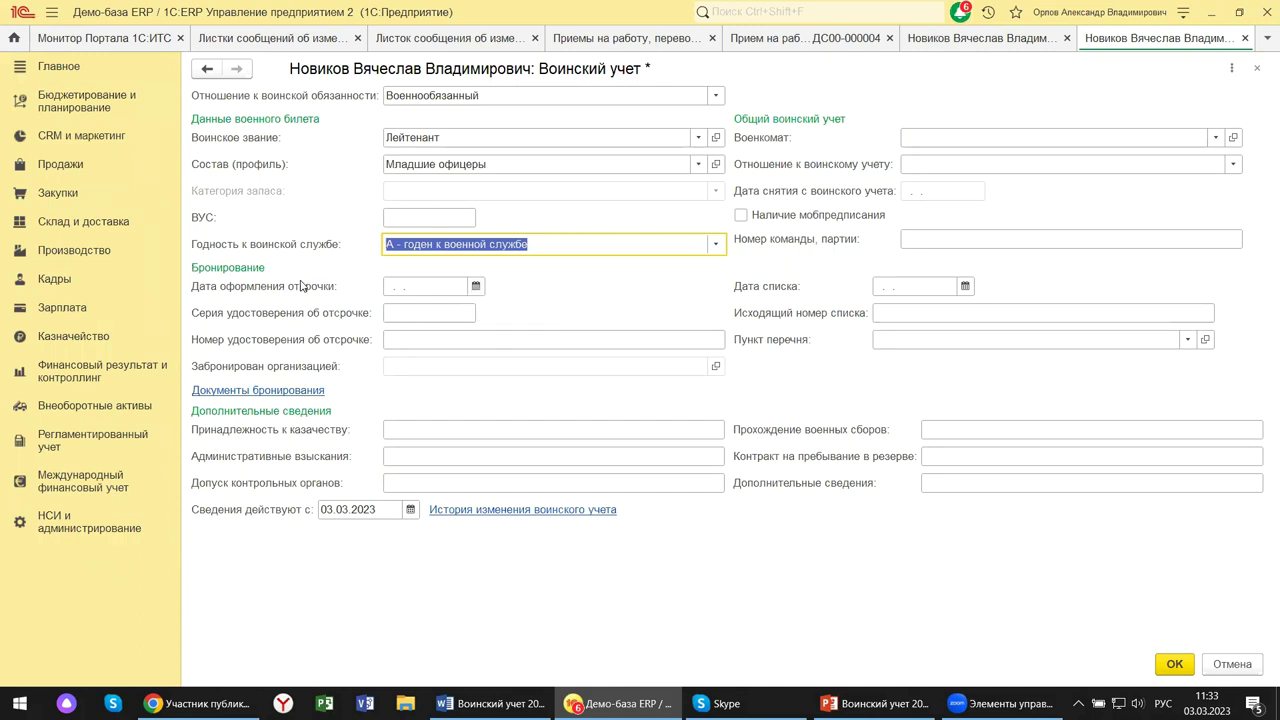
Under Бронирование, set the deferral date to 01.03.2023 and enter the series and number of the deferral certificate.
click(476, 287)
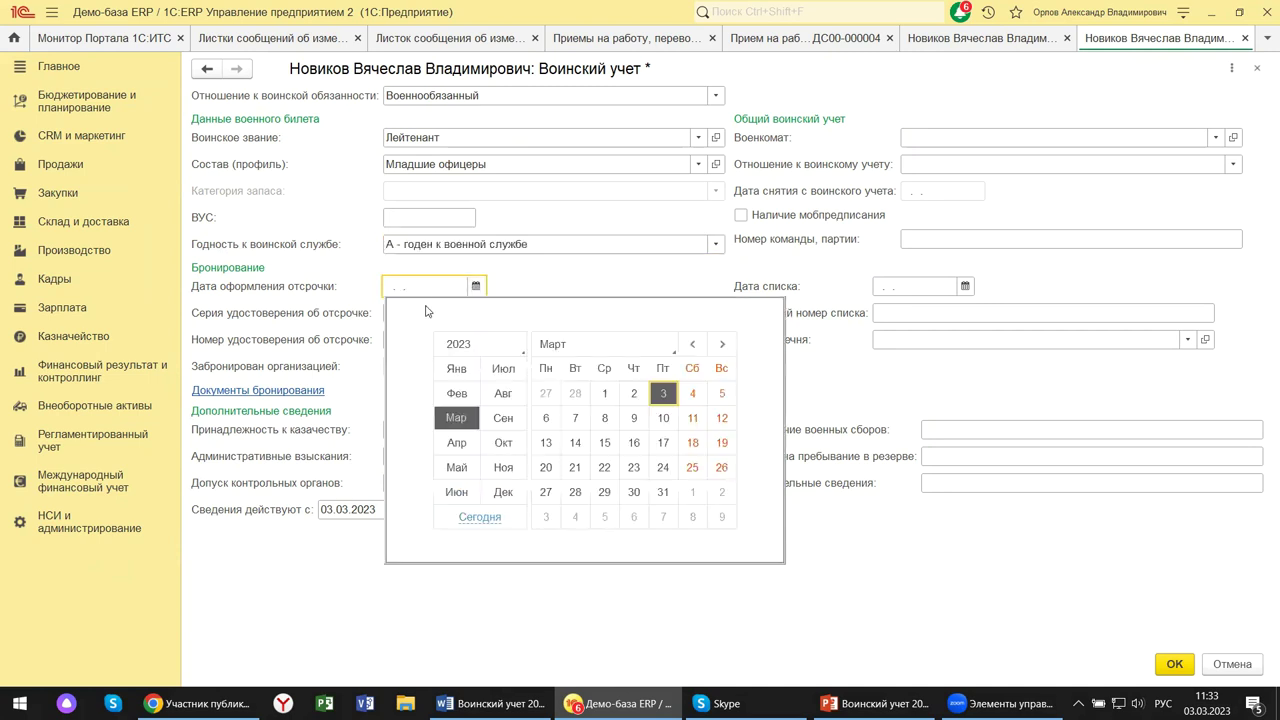
click(607, 400)
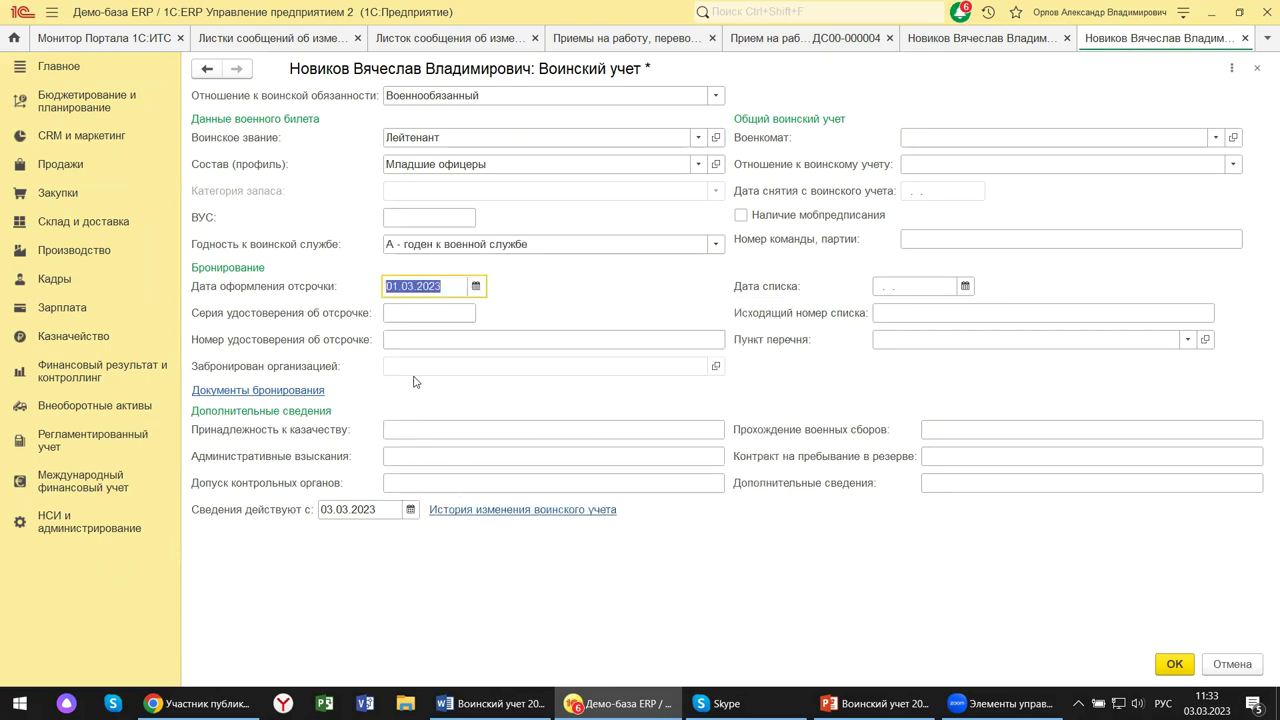
click(422, 320)
text(123)
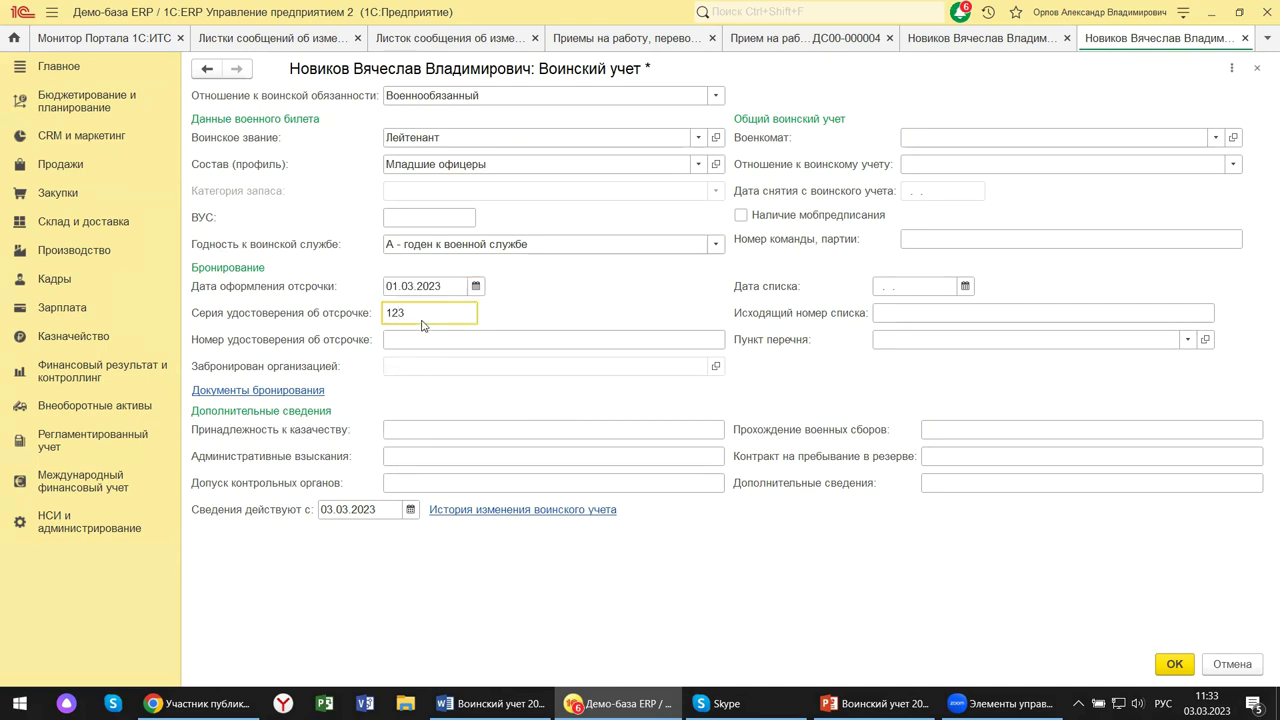
click(668, 338)
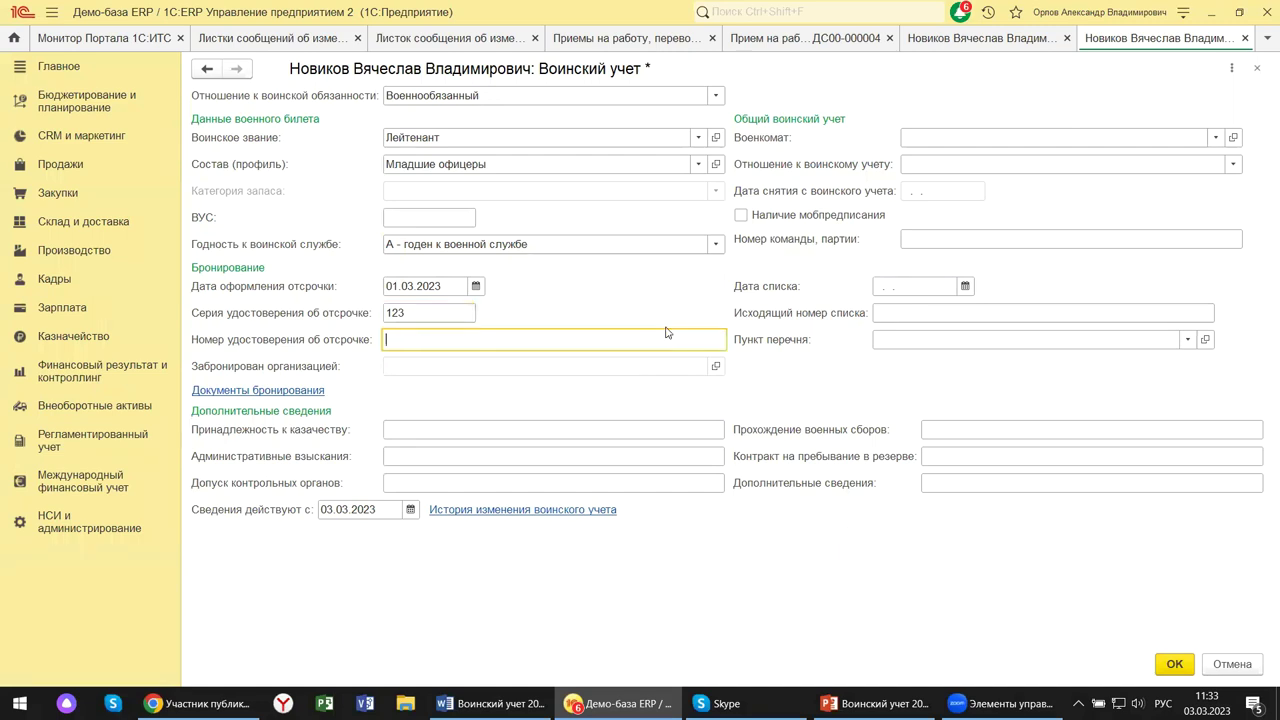
text(1236)
Open the employee record's Документы бронирования list and filter it by an employee from Физические лица and the organization Промресурс.
click(282, 392)
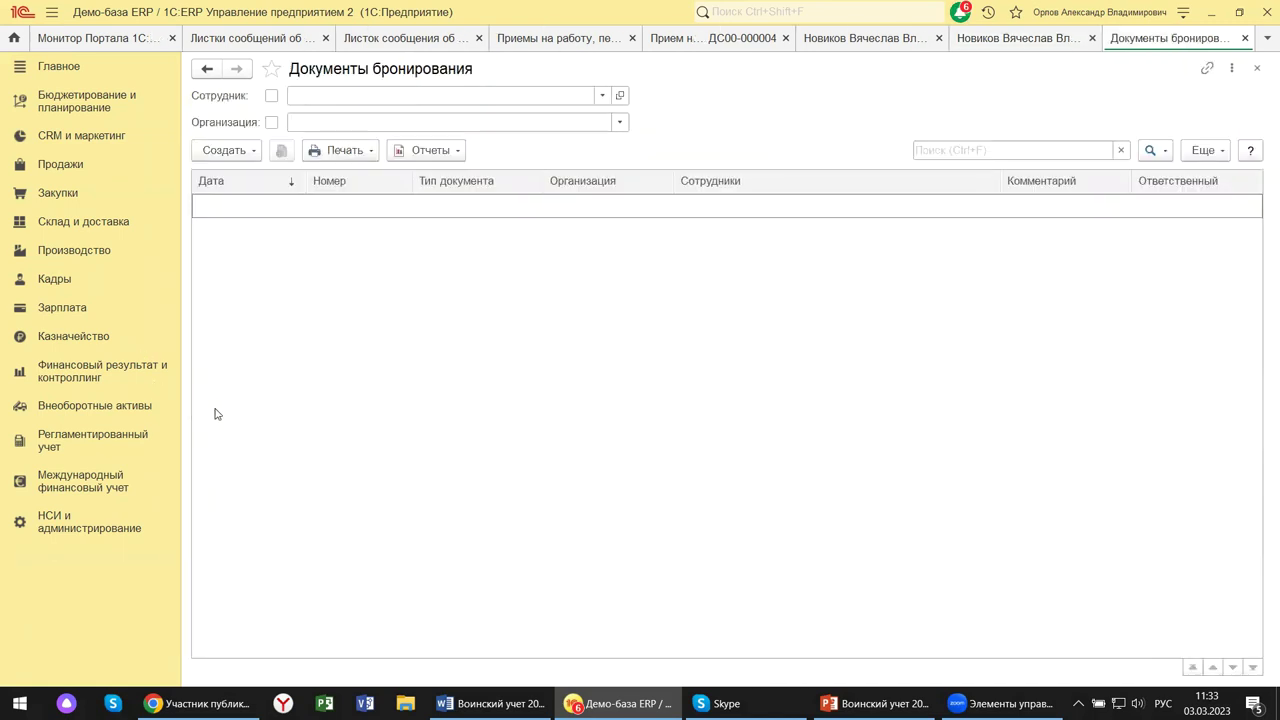
click(600, 96)
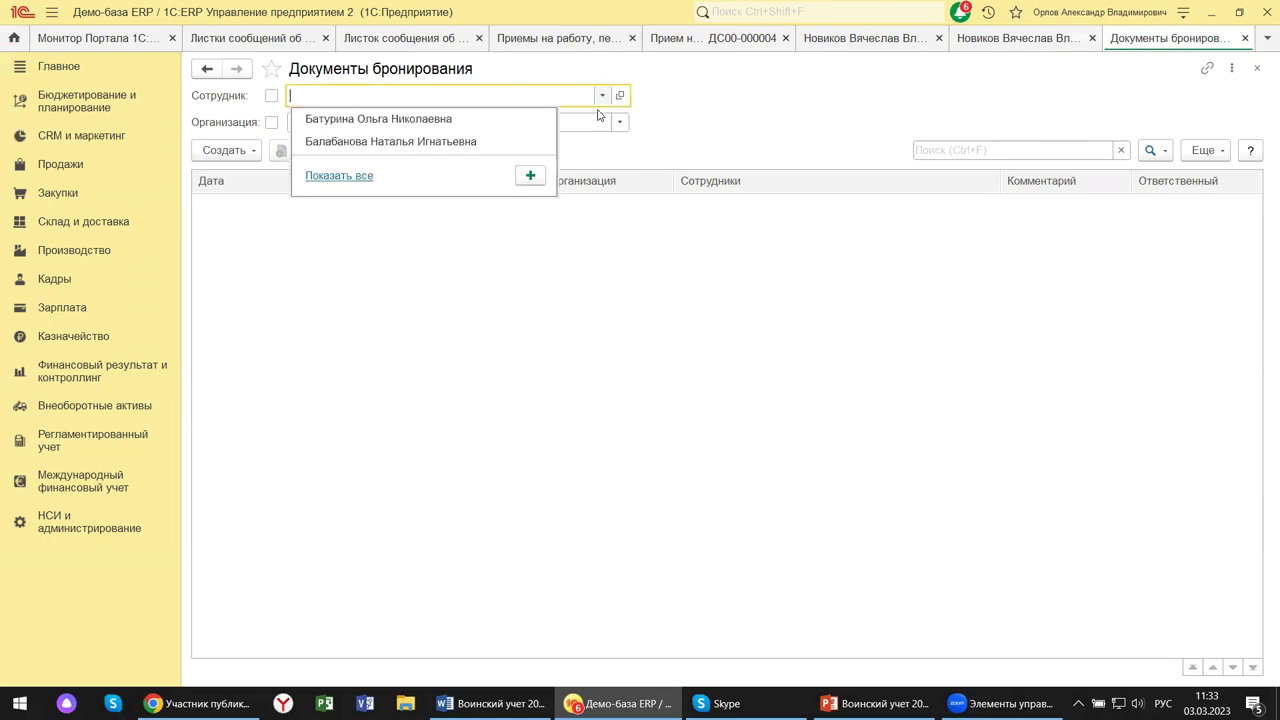
click(339, 176)
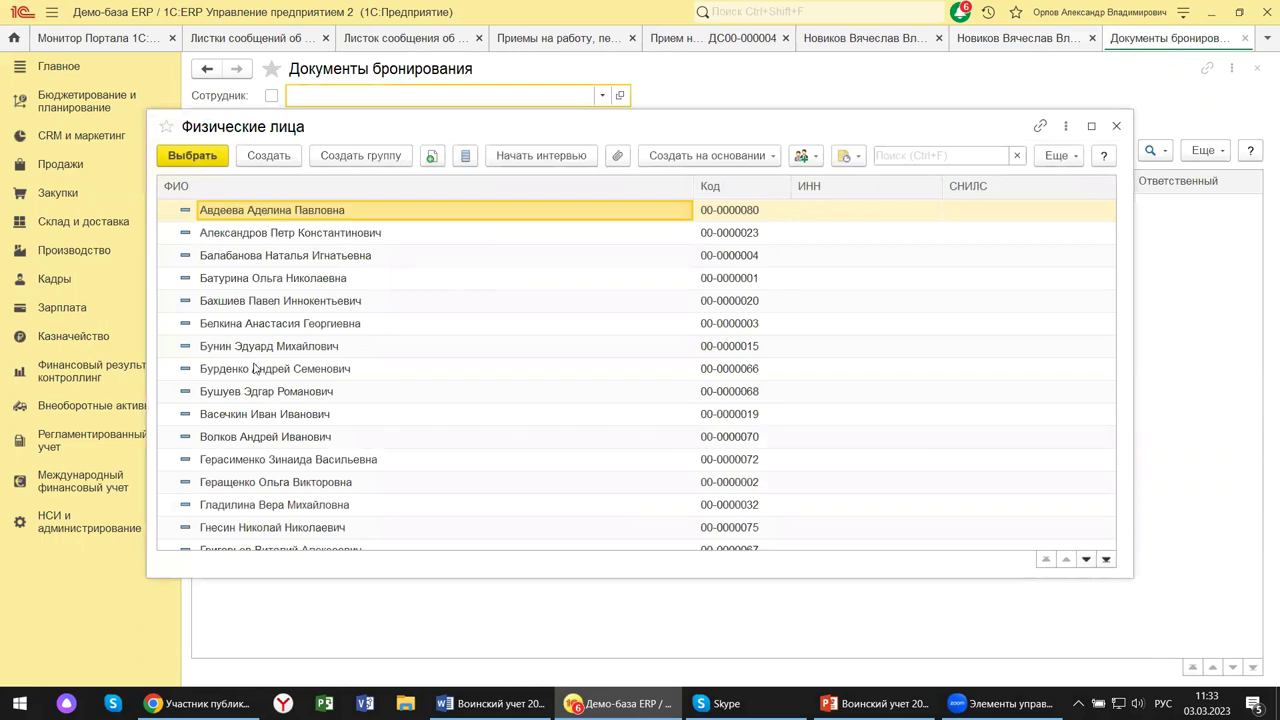
scroll(255, 369, down, 4)
scroll(255, 369, down, 7)
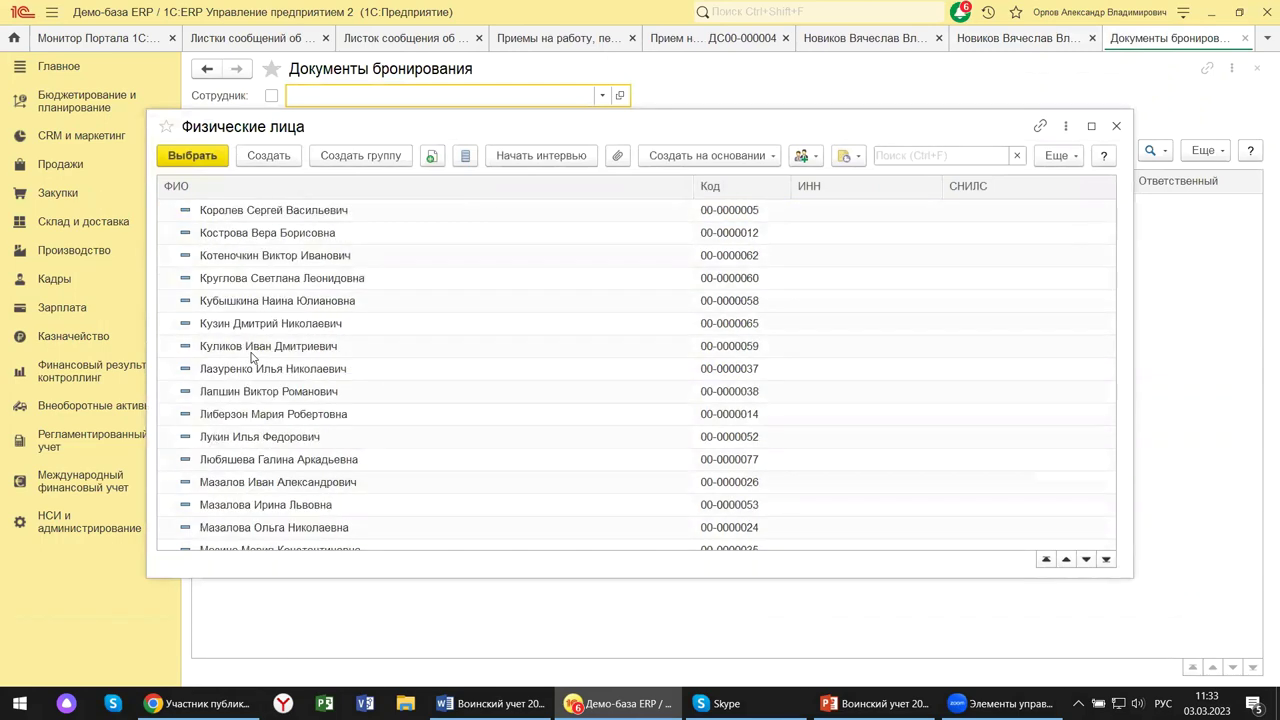
scroll(251, 357, down, 5)
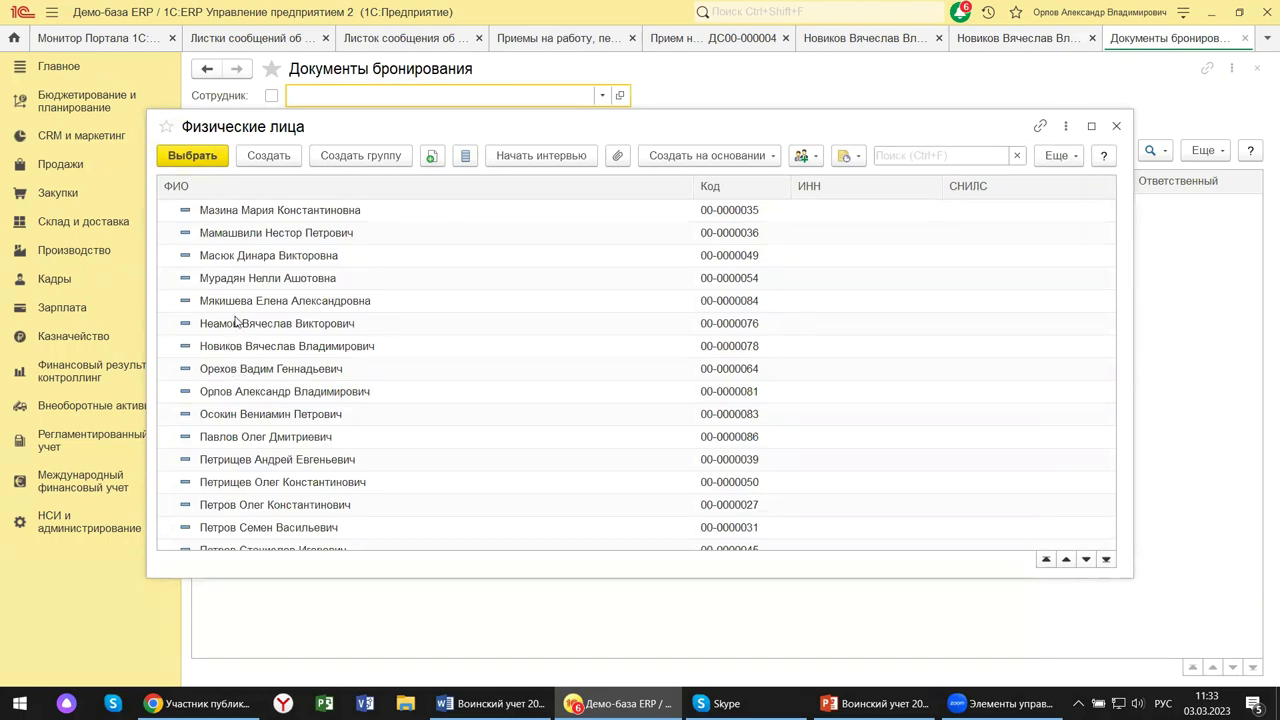
scroll(247, 303, down, 1)
scroll(247, 303, down, 3)
scroll(245, 300, up, 4)
double_click(253, 234)
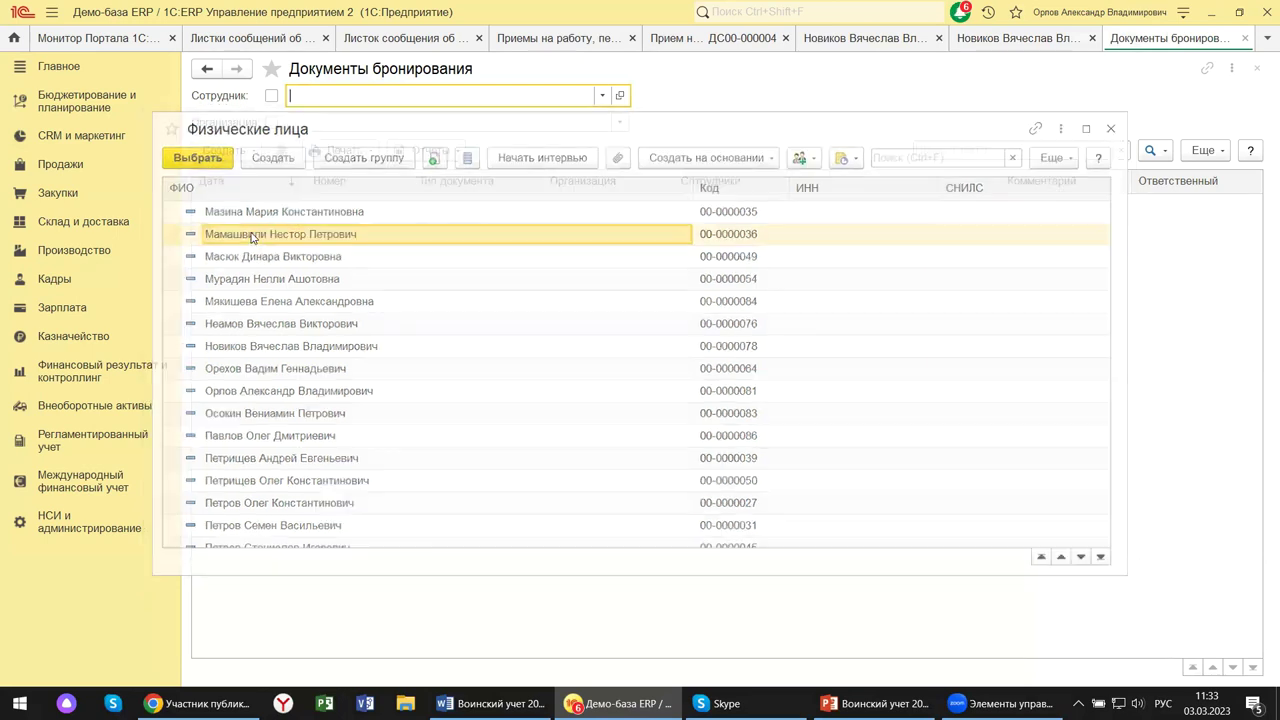
click(618, 122)
click(345, 304)
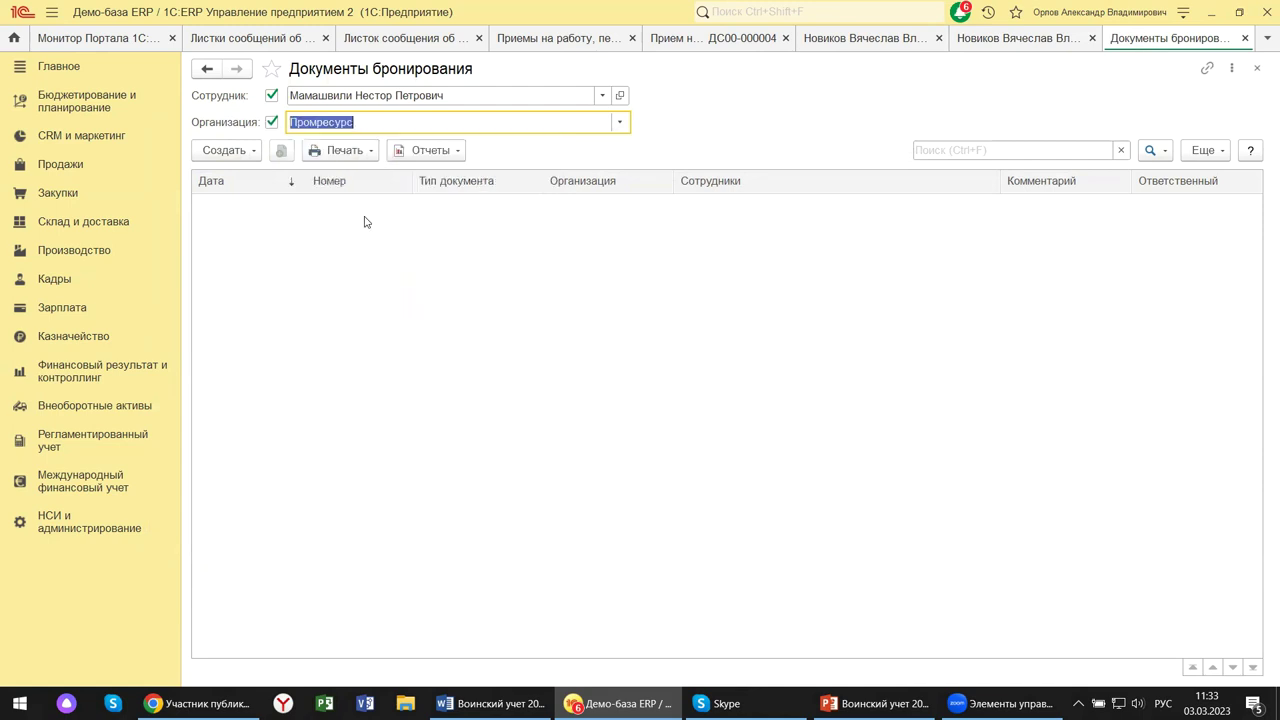
Review the document types that can be created in Документы бронирования and close the list.
click(224, 150)
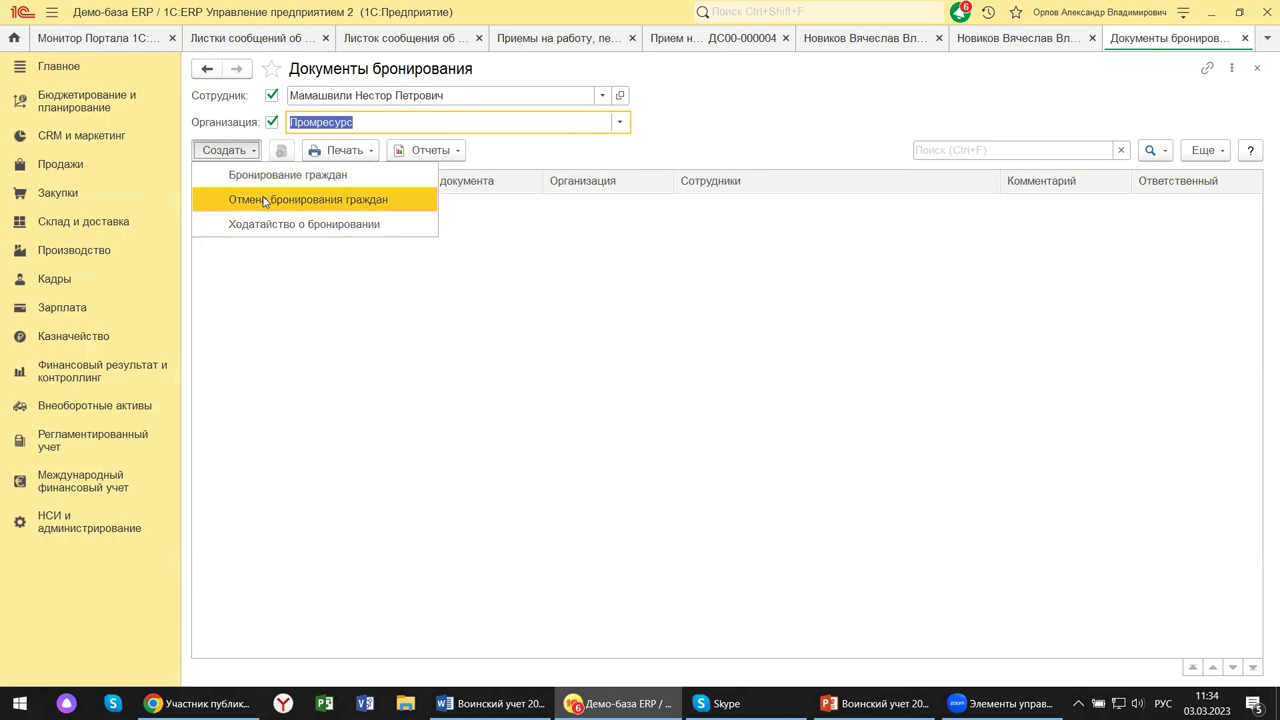
click(1261, 77)
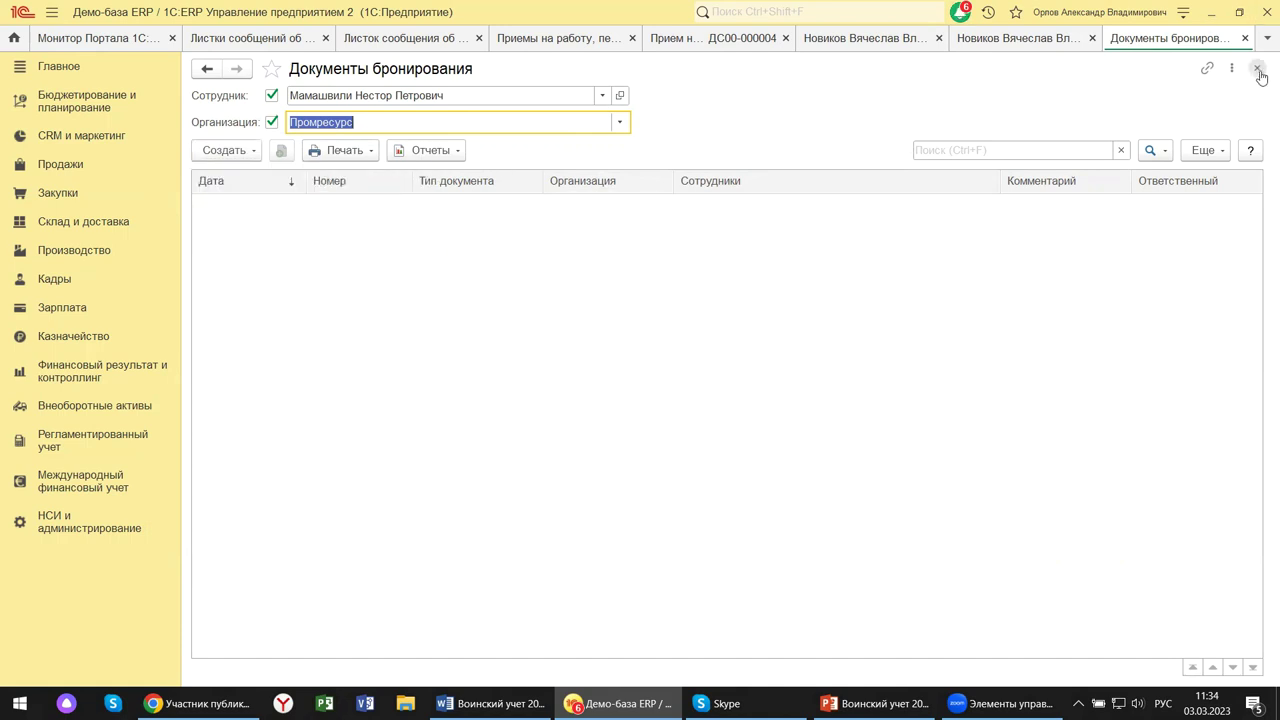
click(1260, 72)
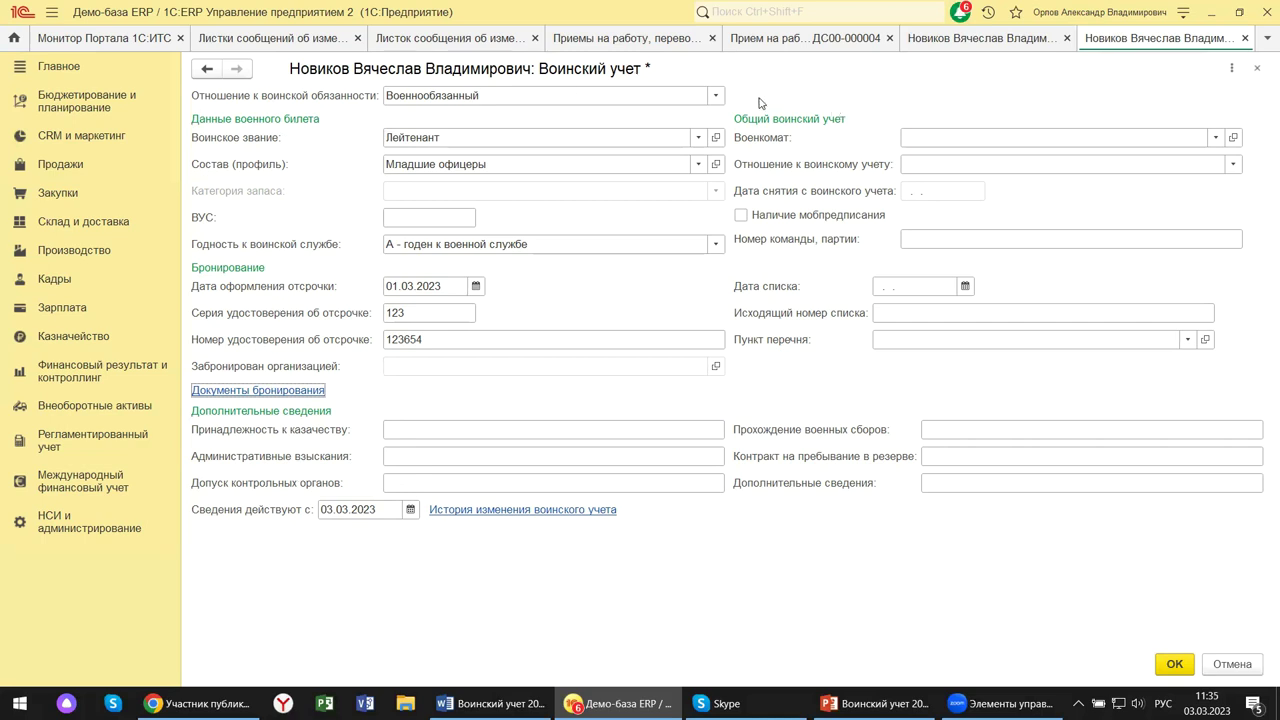
Examine the Военкоматы directory for the Военкомат field and its new-entry form, closing both without saving or choosing anything.
click(1206, 138)
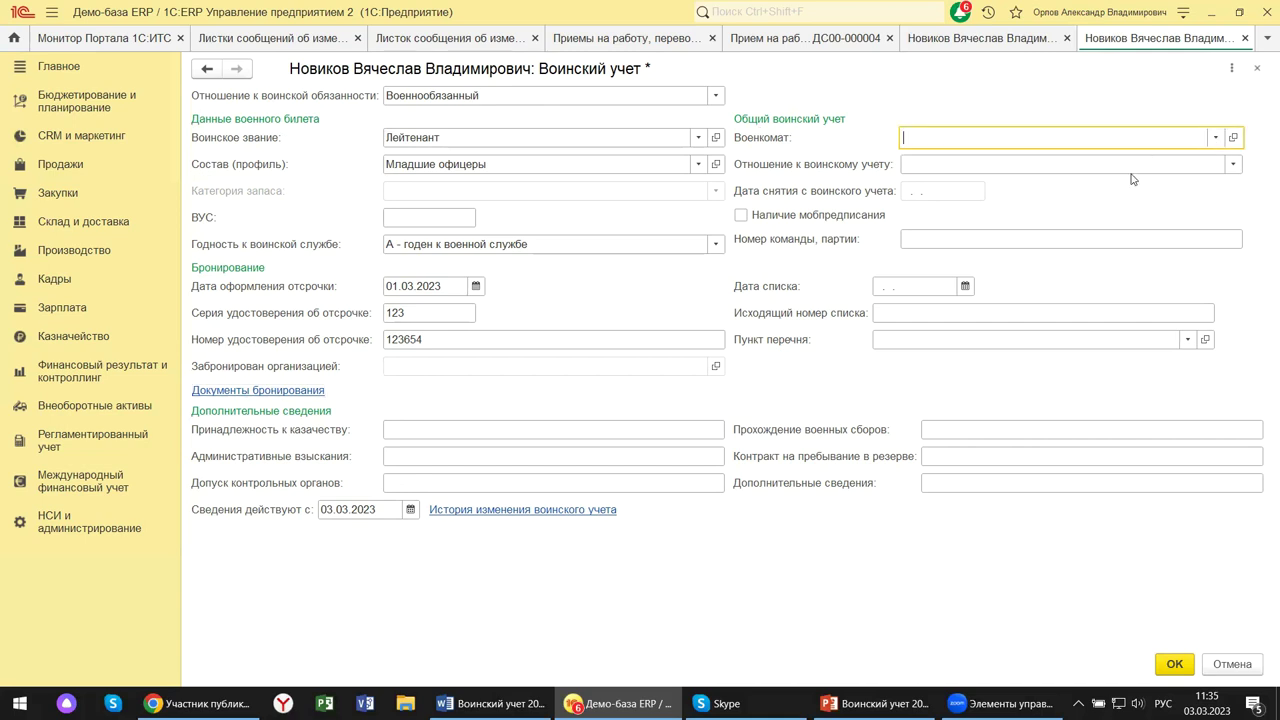
click(1216, 139)
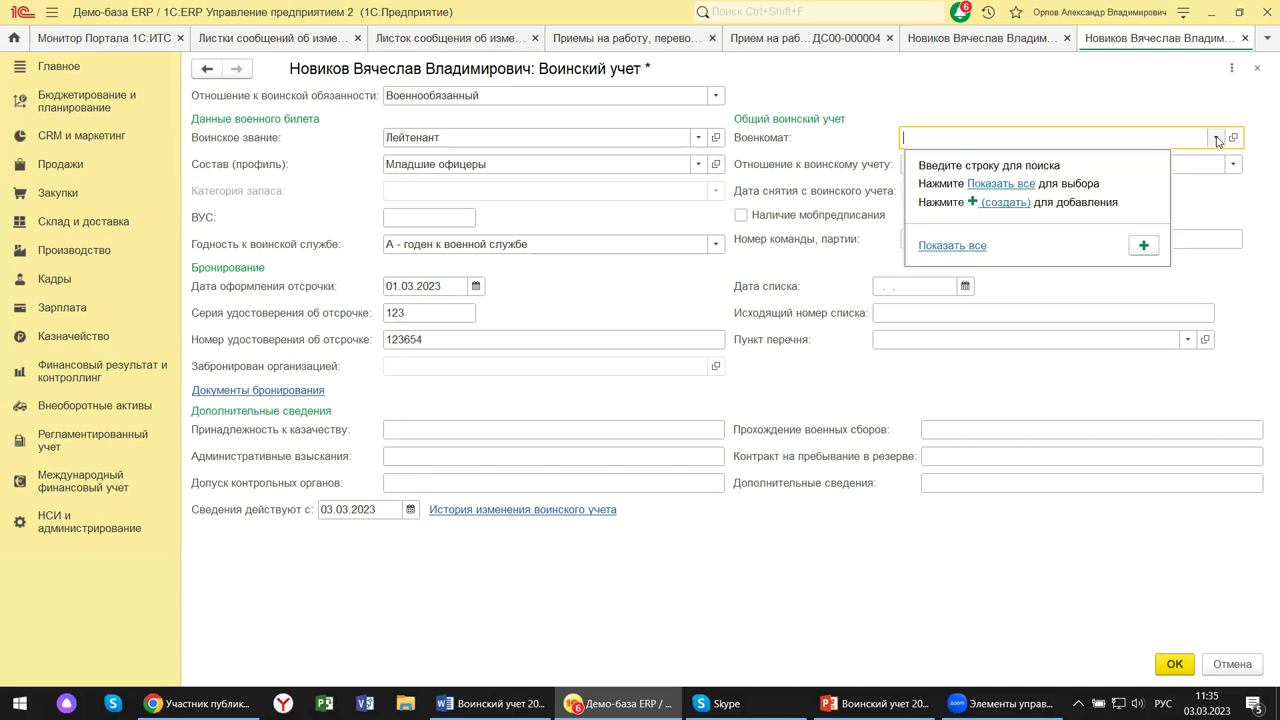
click(1016, 185)
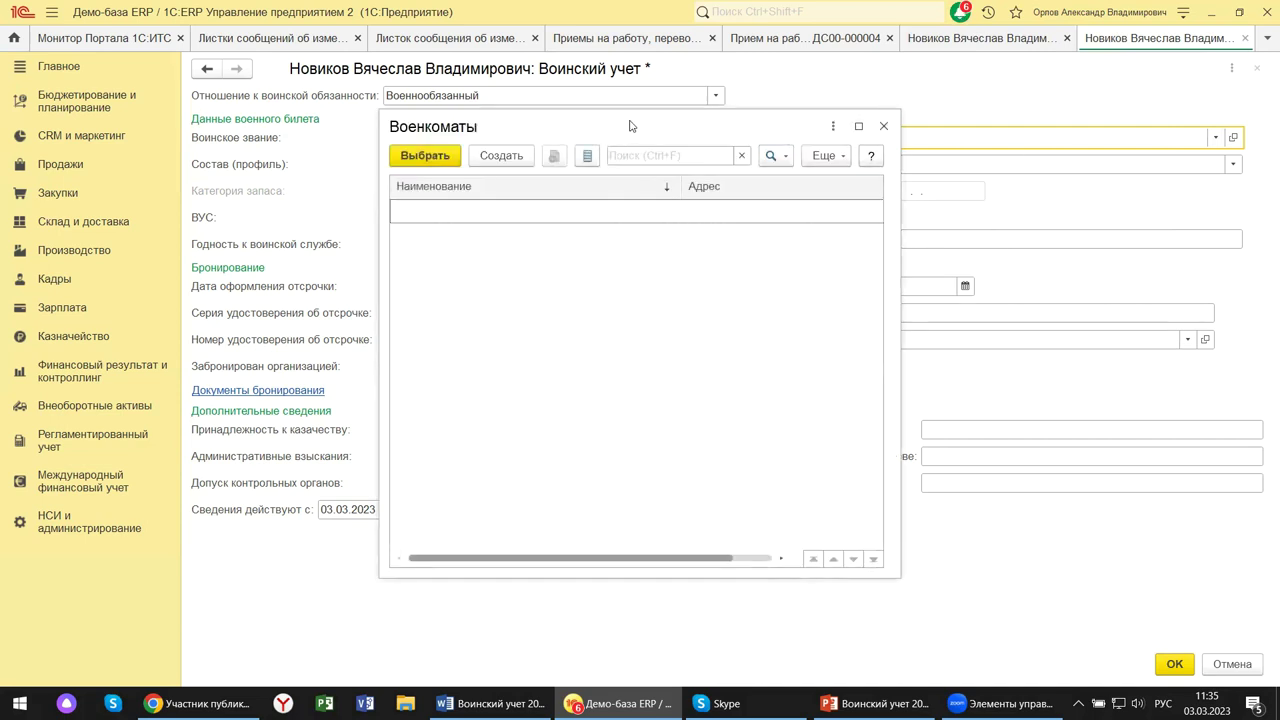
click(488, 160)
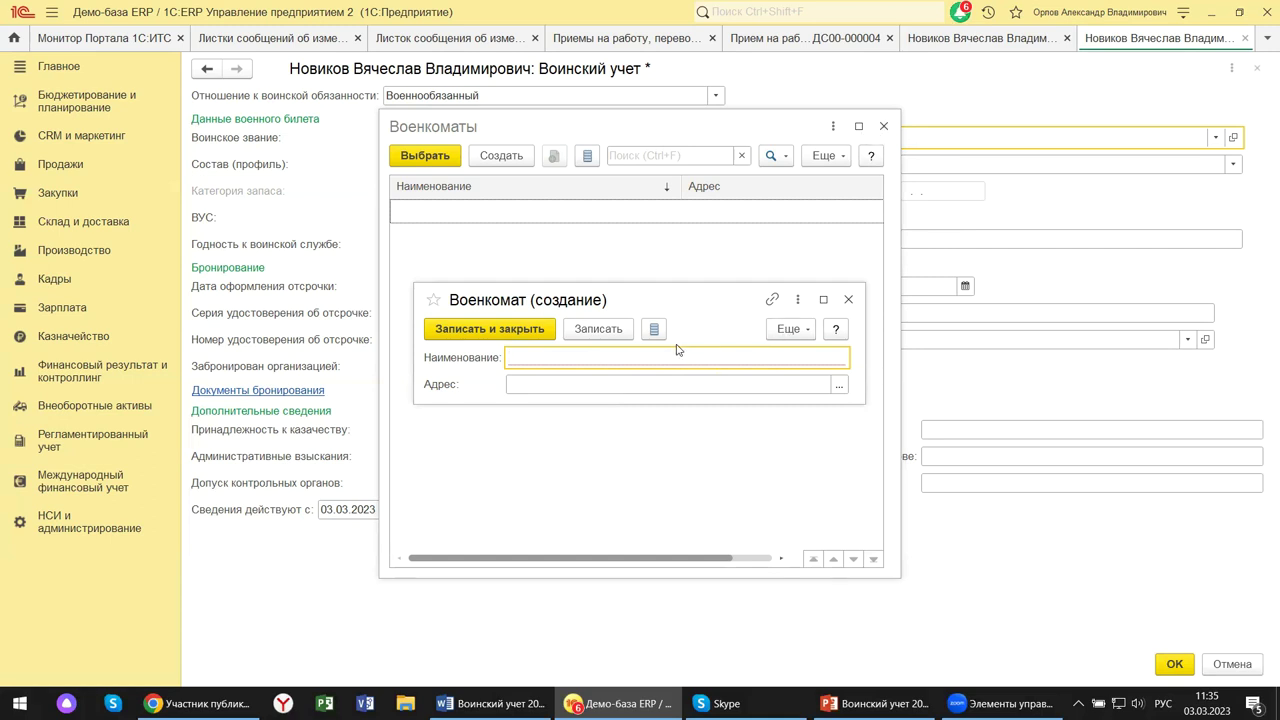
click(848, 299)
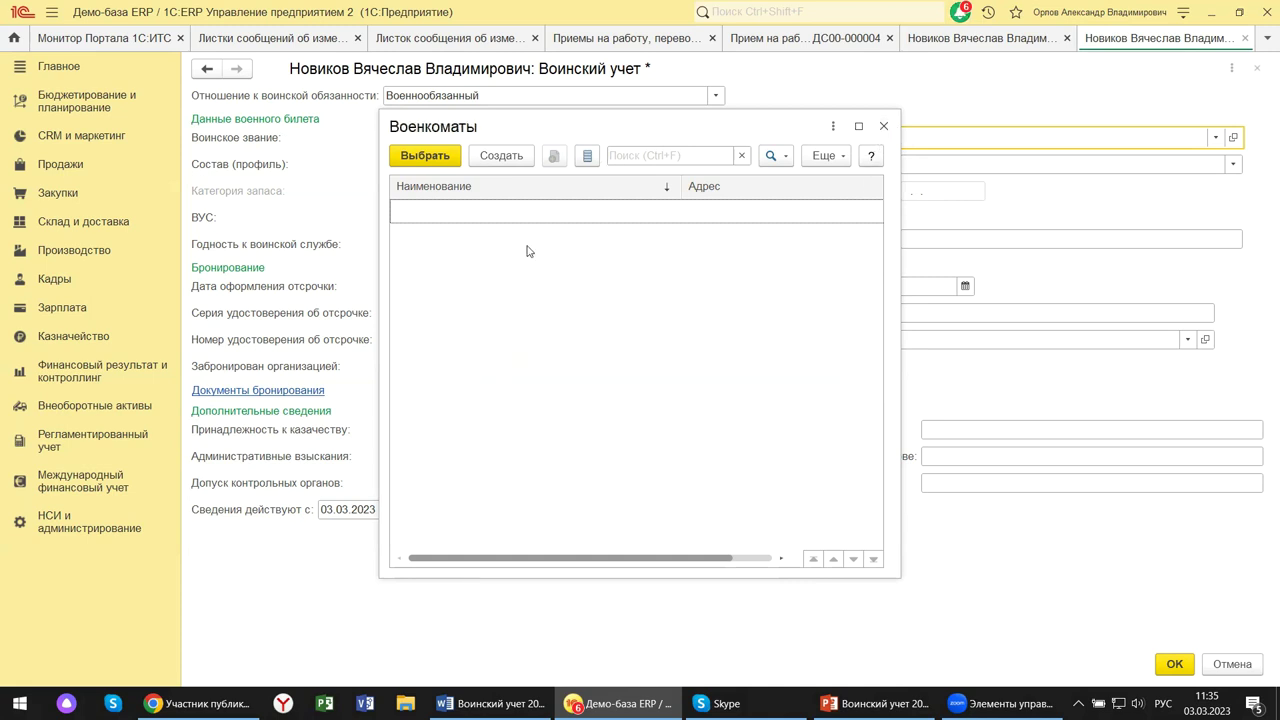
click(884, 128)
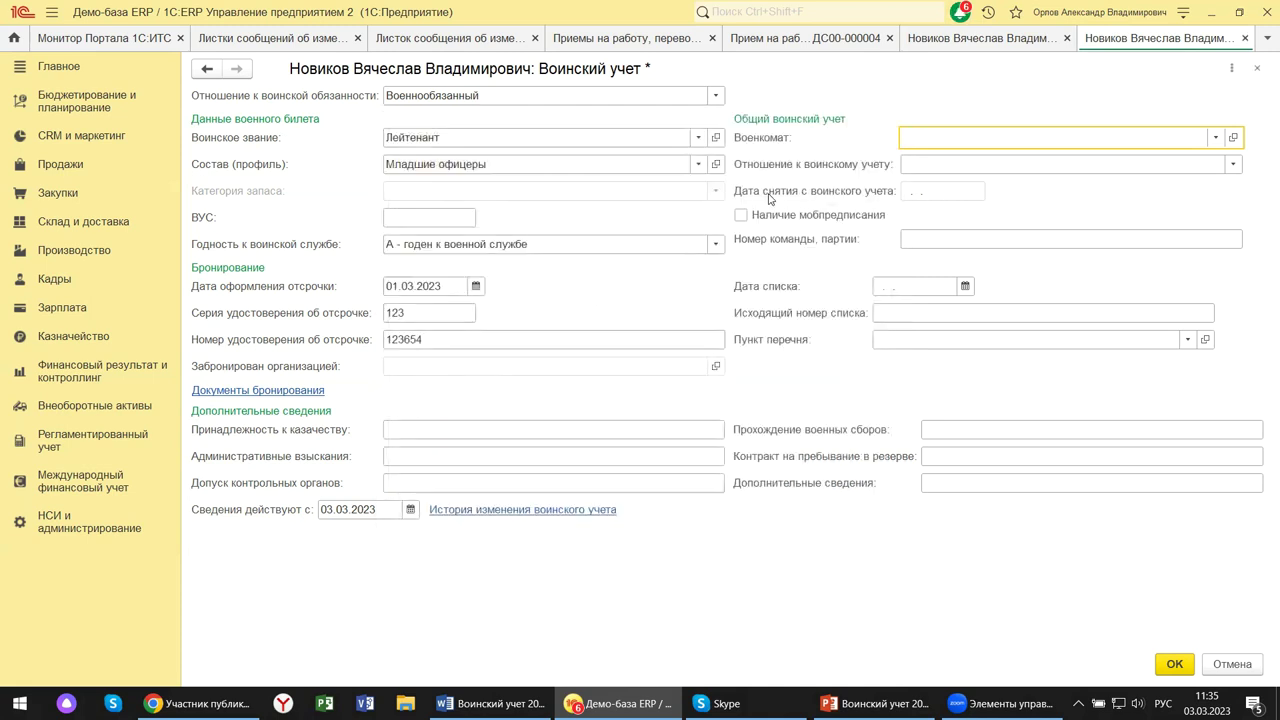
Set Отношение к воинскому учету to «Не состоит на воинском учете (но должен)», enable Наличие мобпредписания, and confirm the military record.
click(1232, 166)
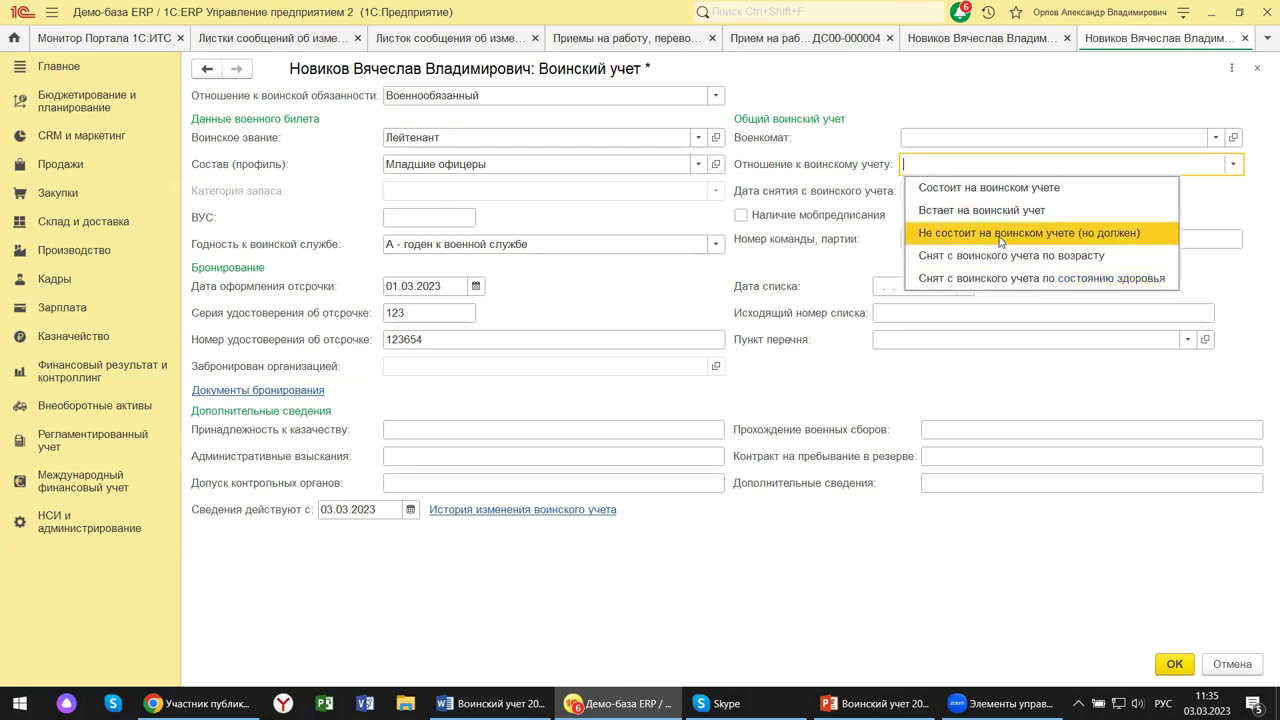
click(937, 234)
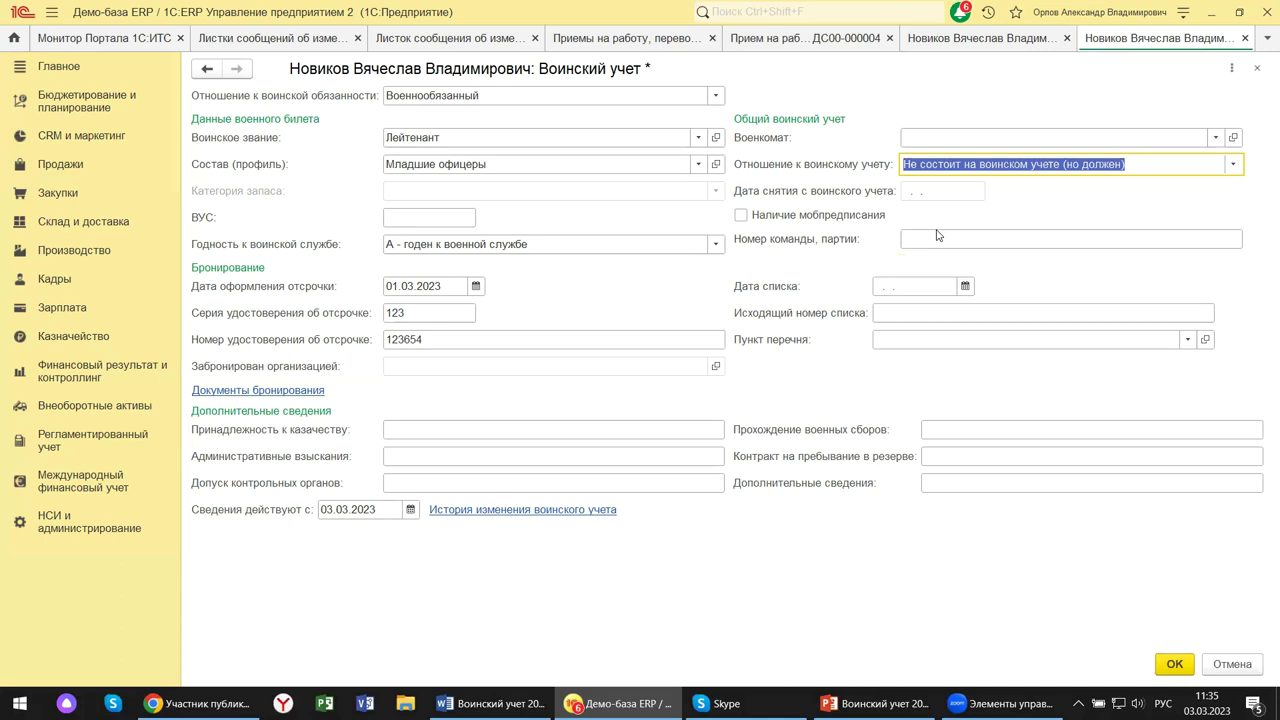
mouse_move(752, 190)
click(740, 216)
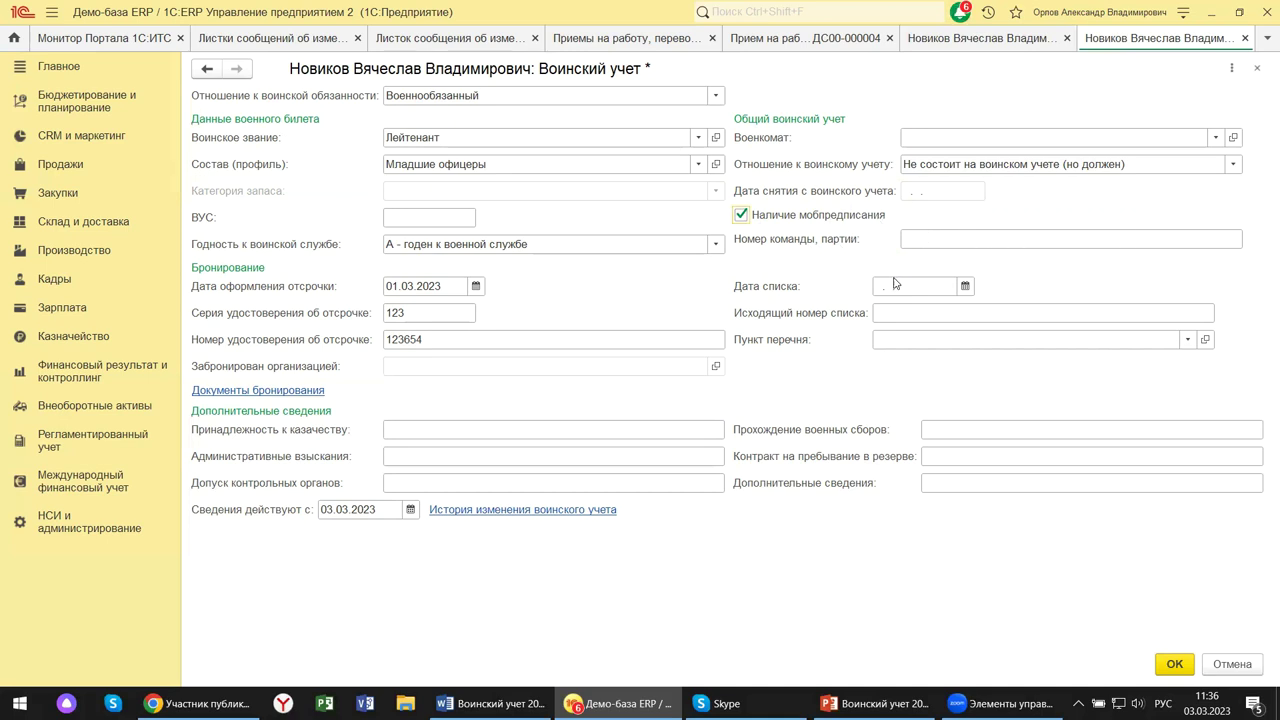
click(931, 430)
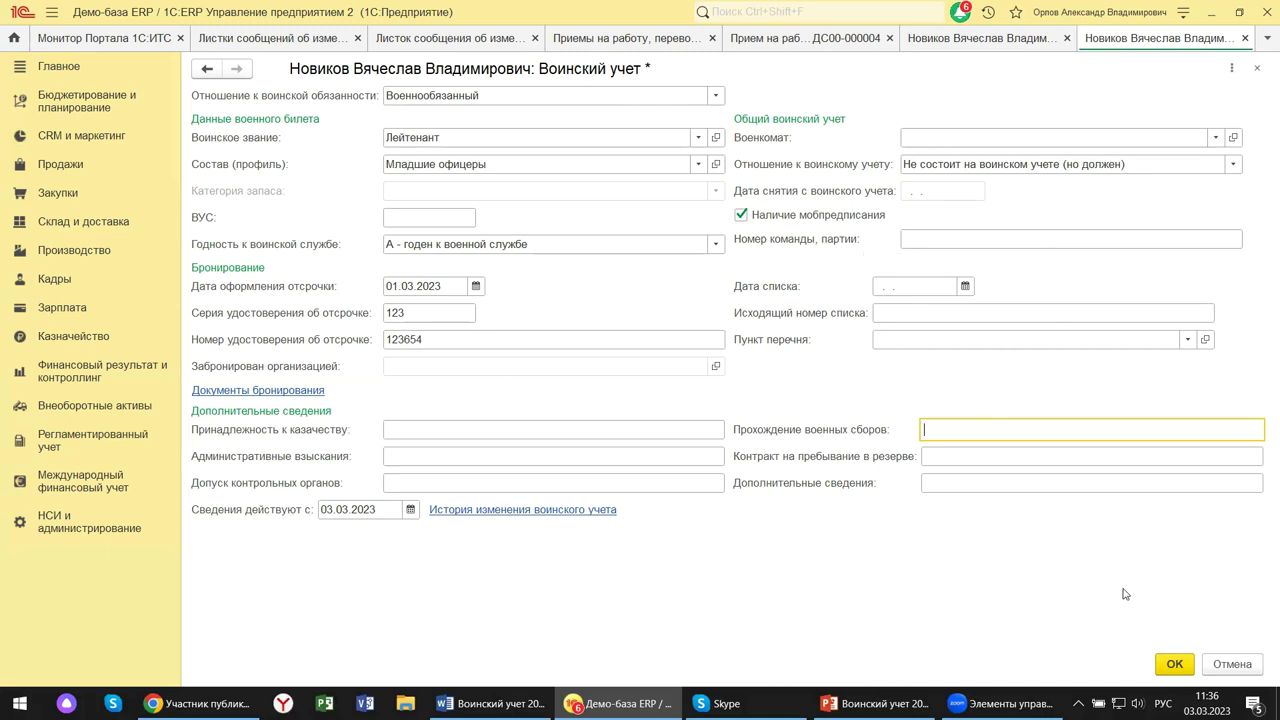
click(1175, 666)
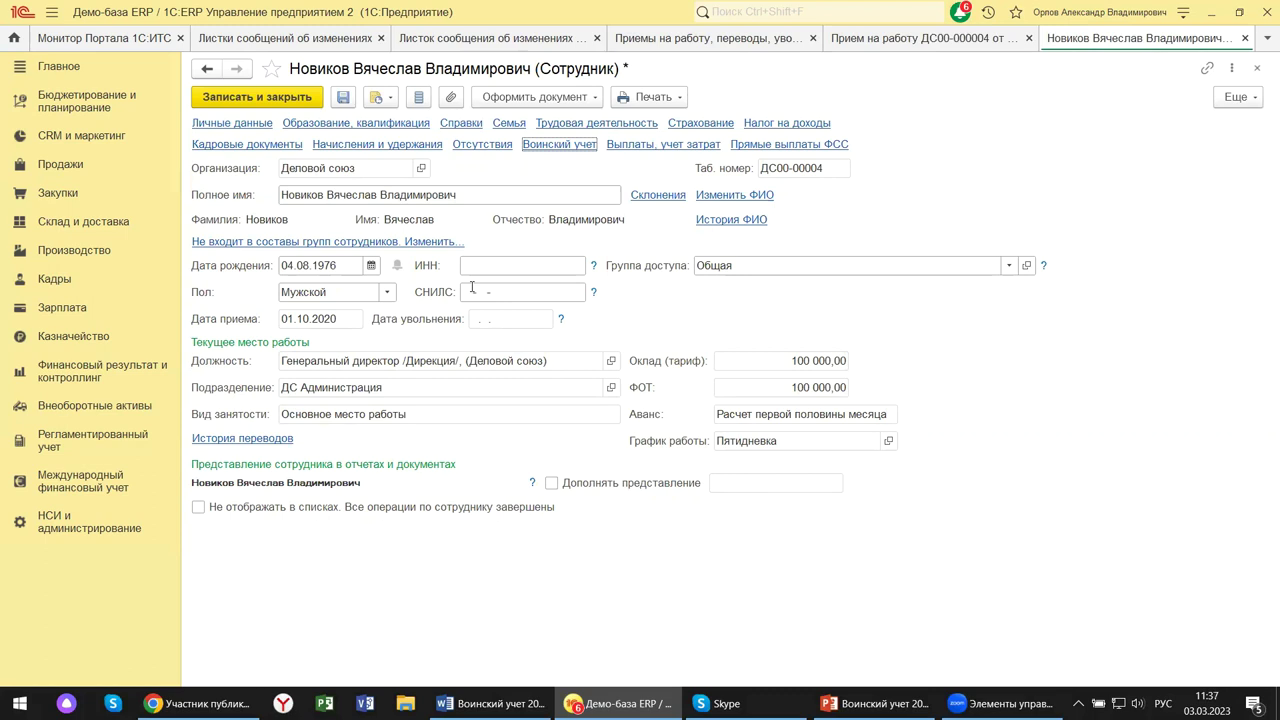
Check the ИНН and СНИЛС fields of the employee card, and save and close the card.
click(471, 291)
click(482, 265)
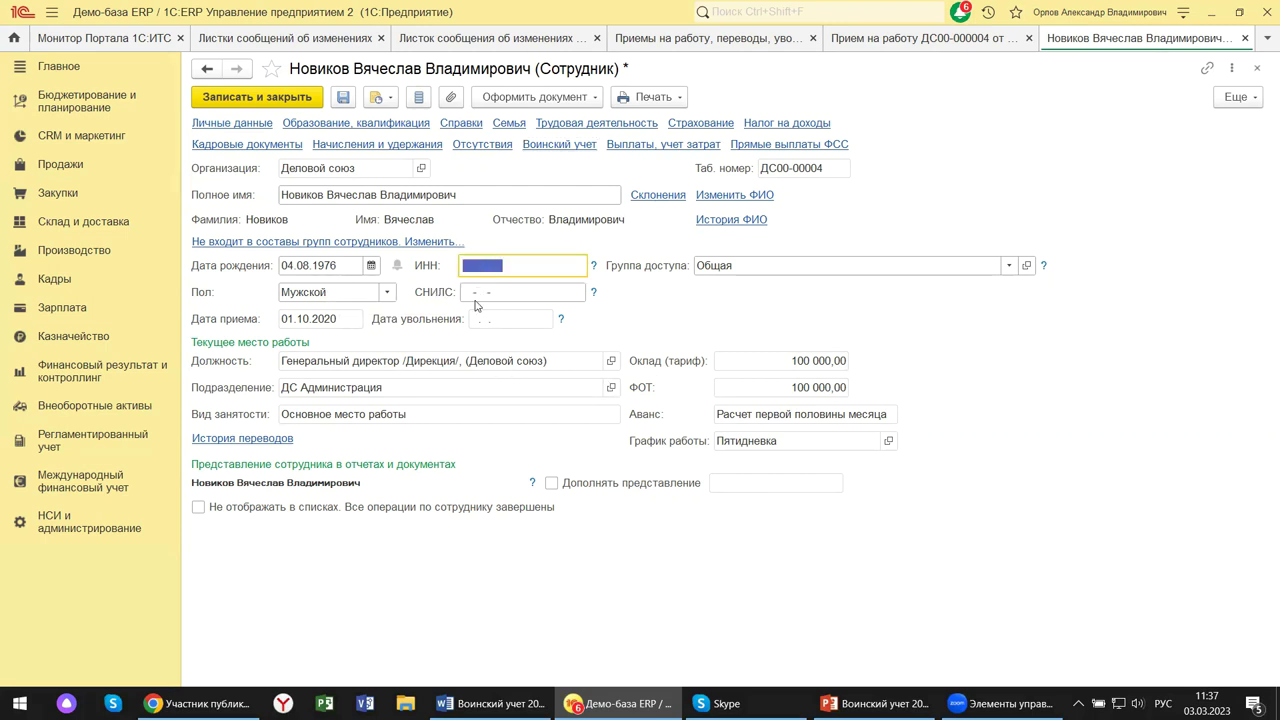
click(478, 295)
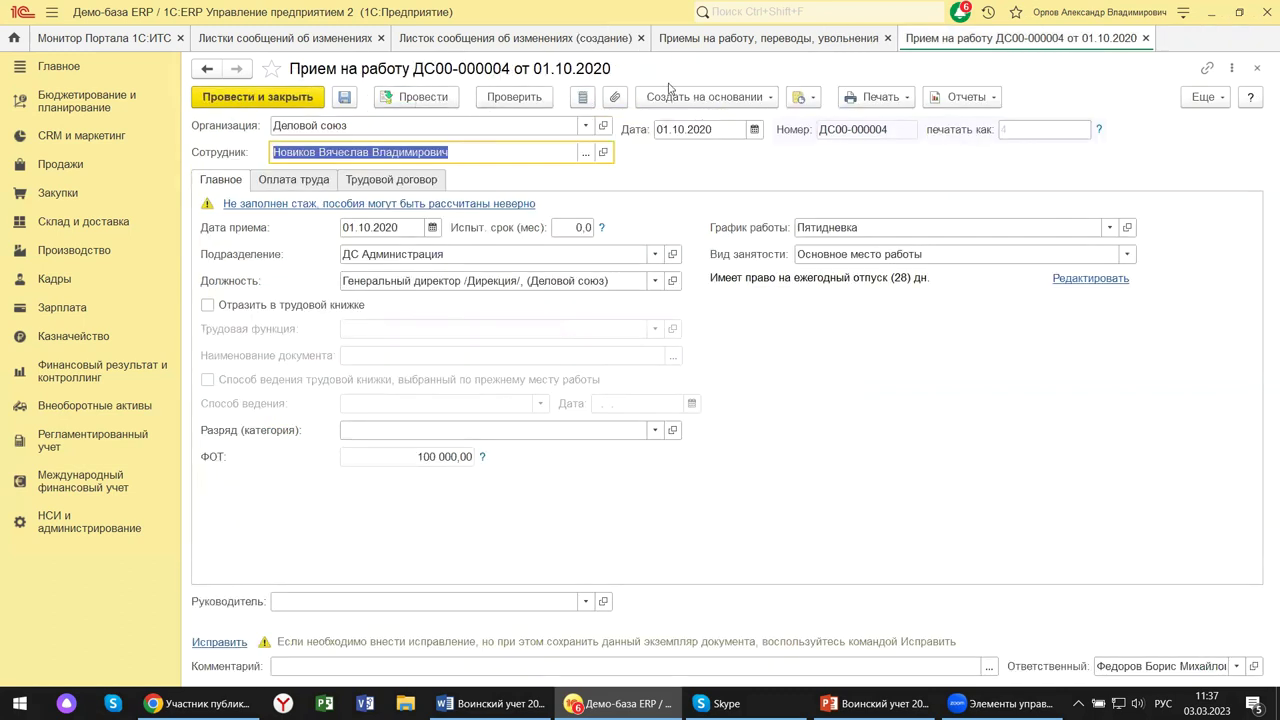
Reopen the employee card from the hiring document, check its Воинский учет record, and close both forms without changes.
click(880, 98)
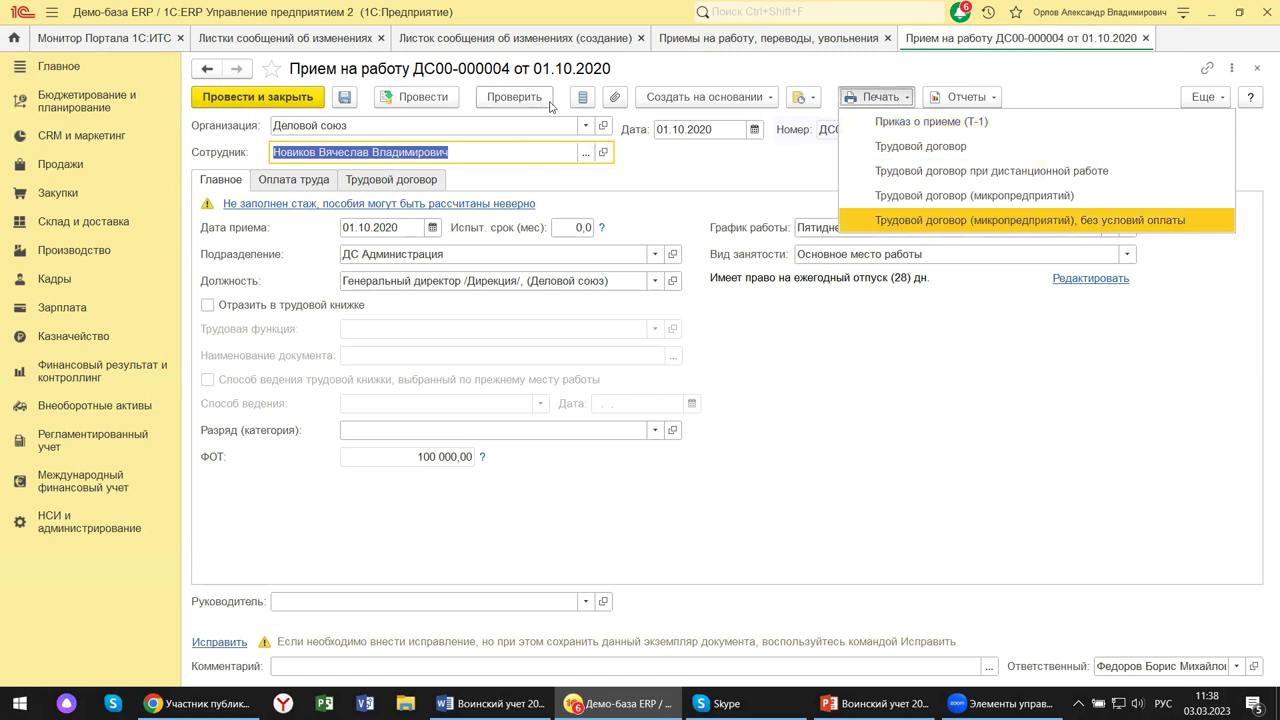
click(603, 152)
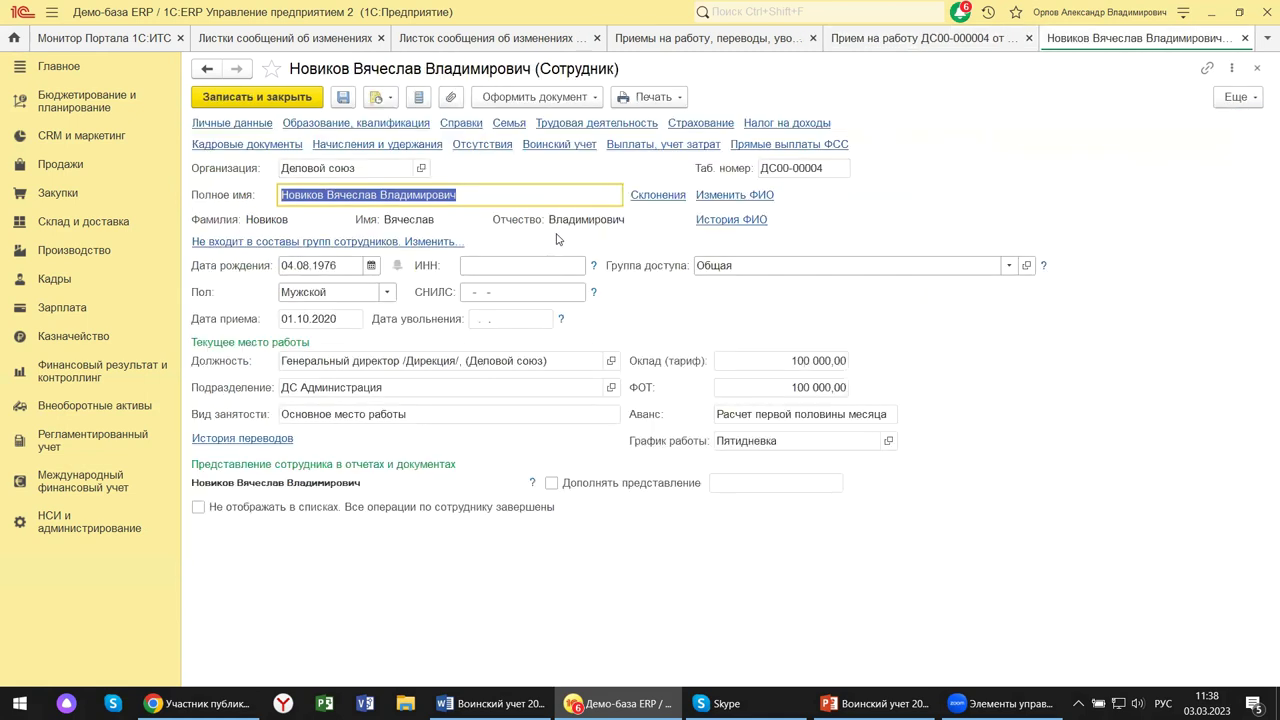
click(547, 147)
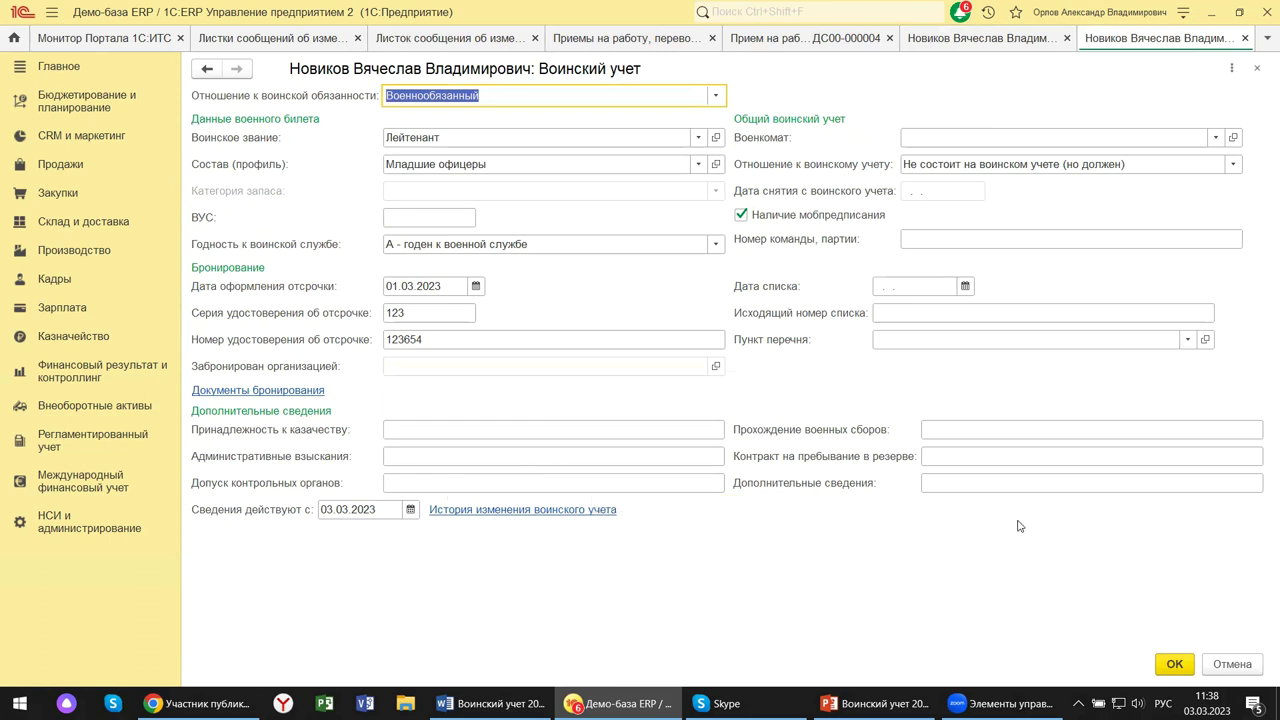
click(1257, 68)
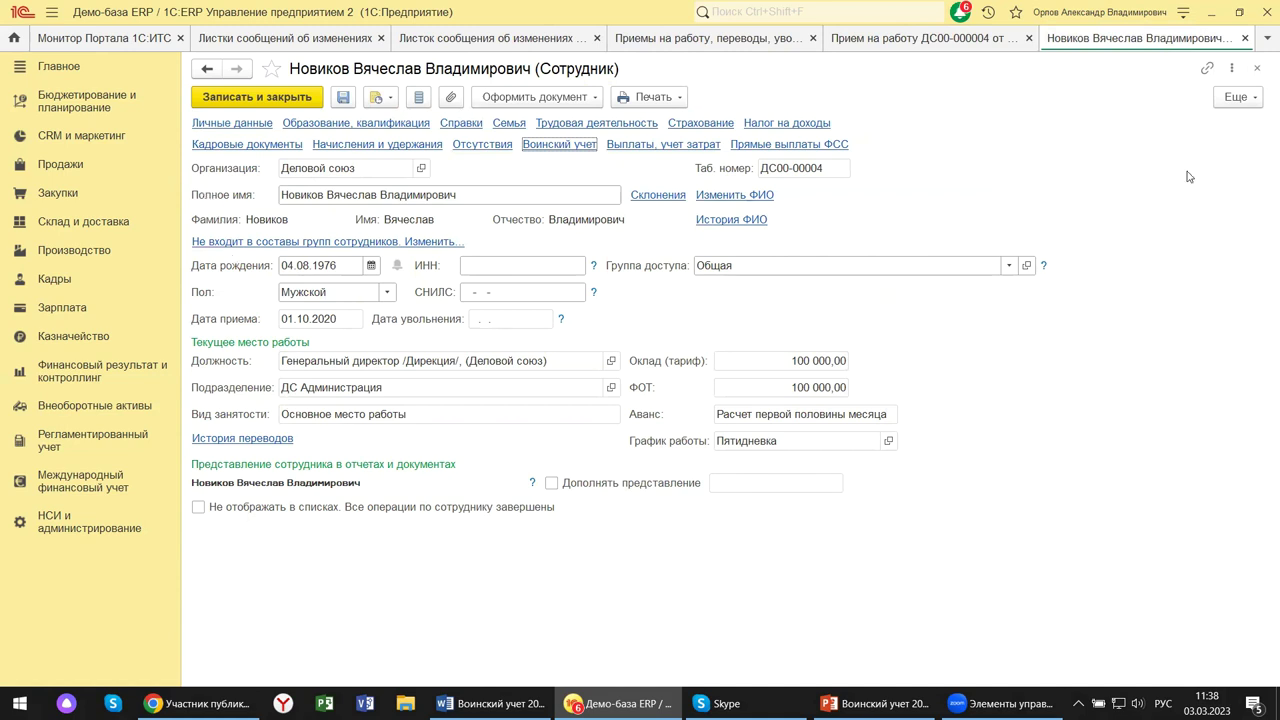
click(1257, 68)
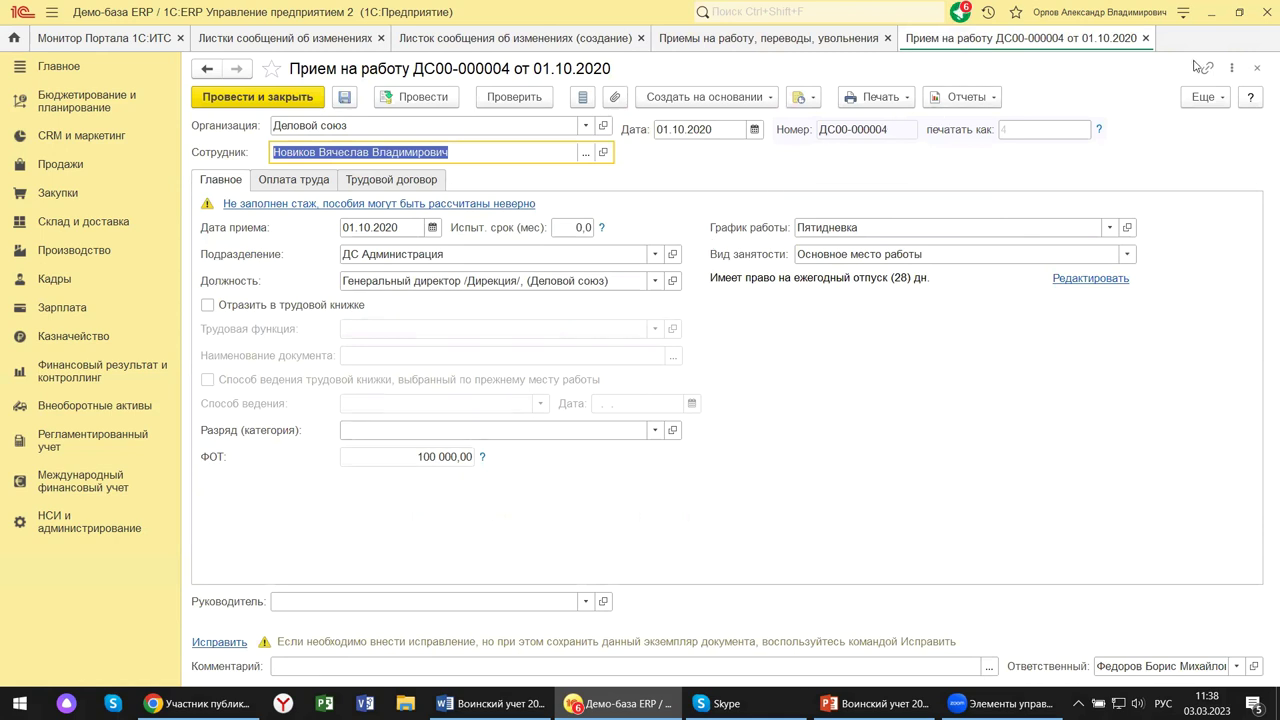
Review the hiring document's print forms, close the document, and check the reports and print forms offered in Приемы на работу, переводы, увольнения.
click(875, 97)
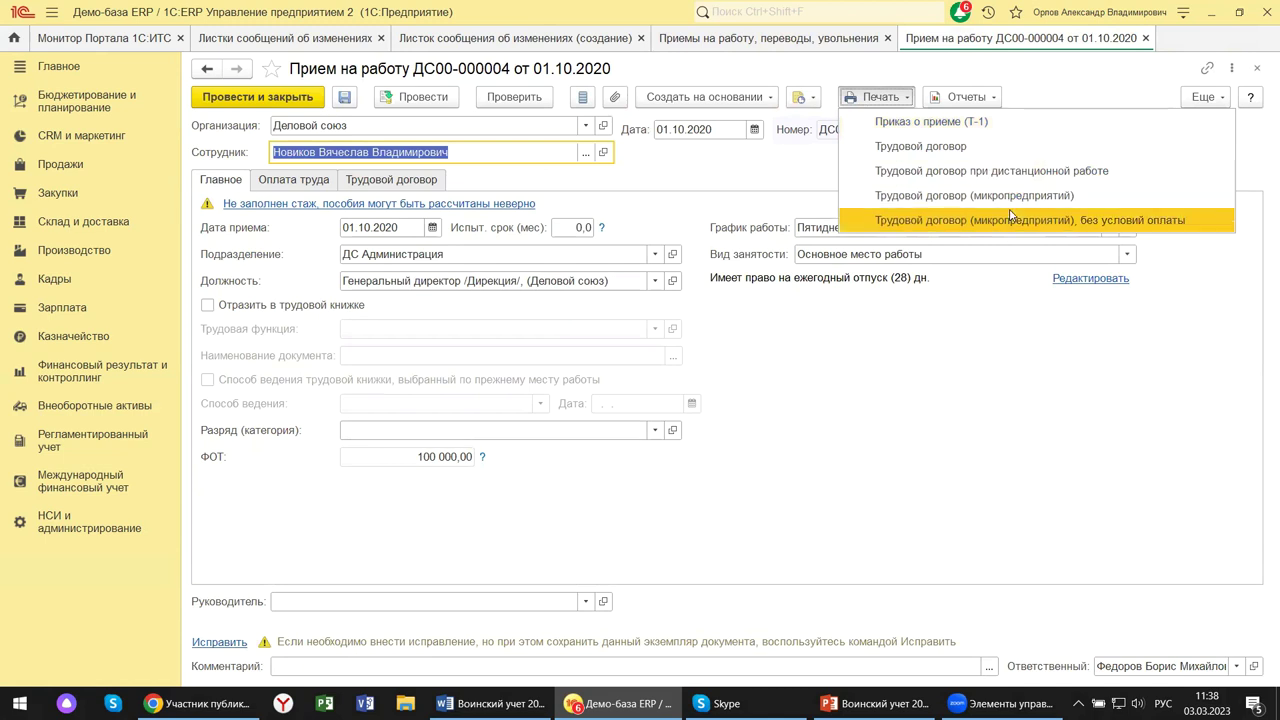
click(1257, 68)
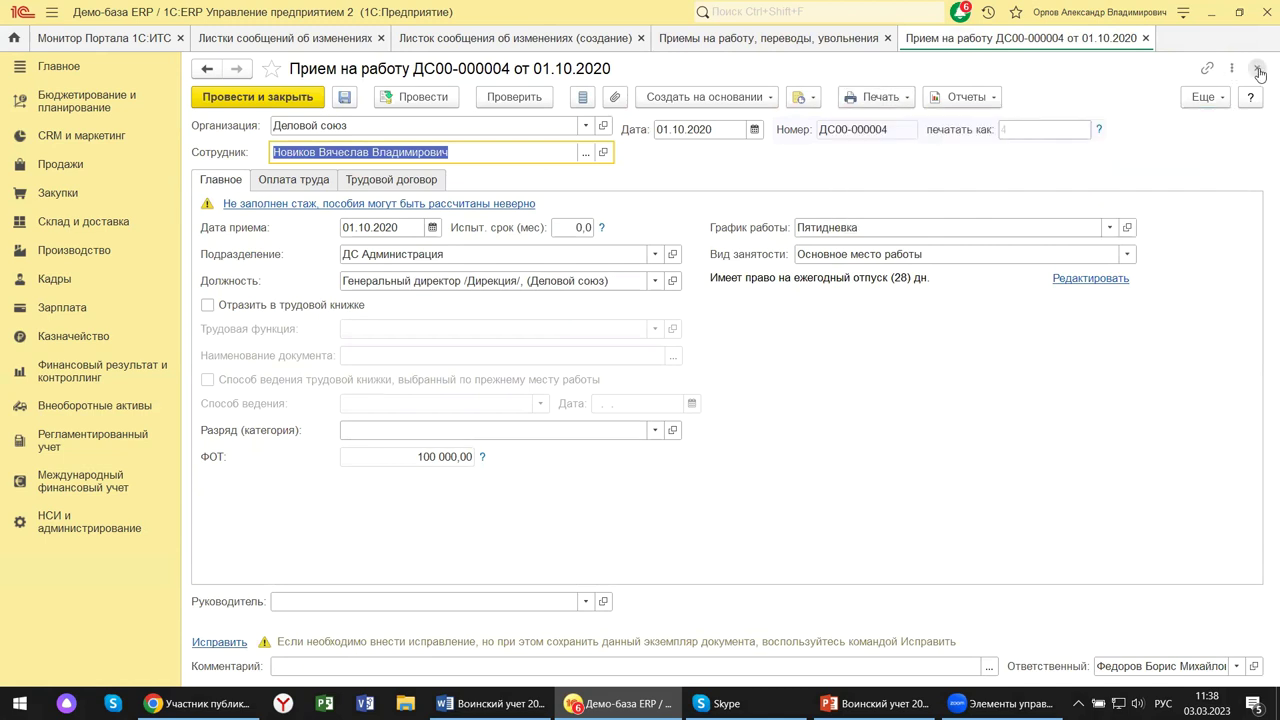
click(1257, 68)
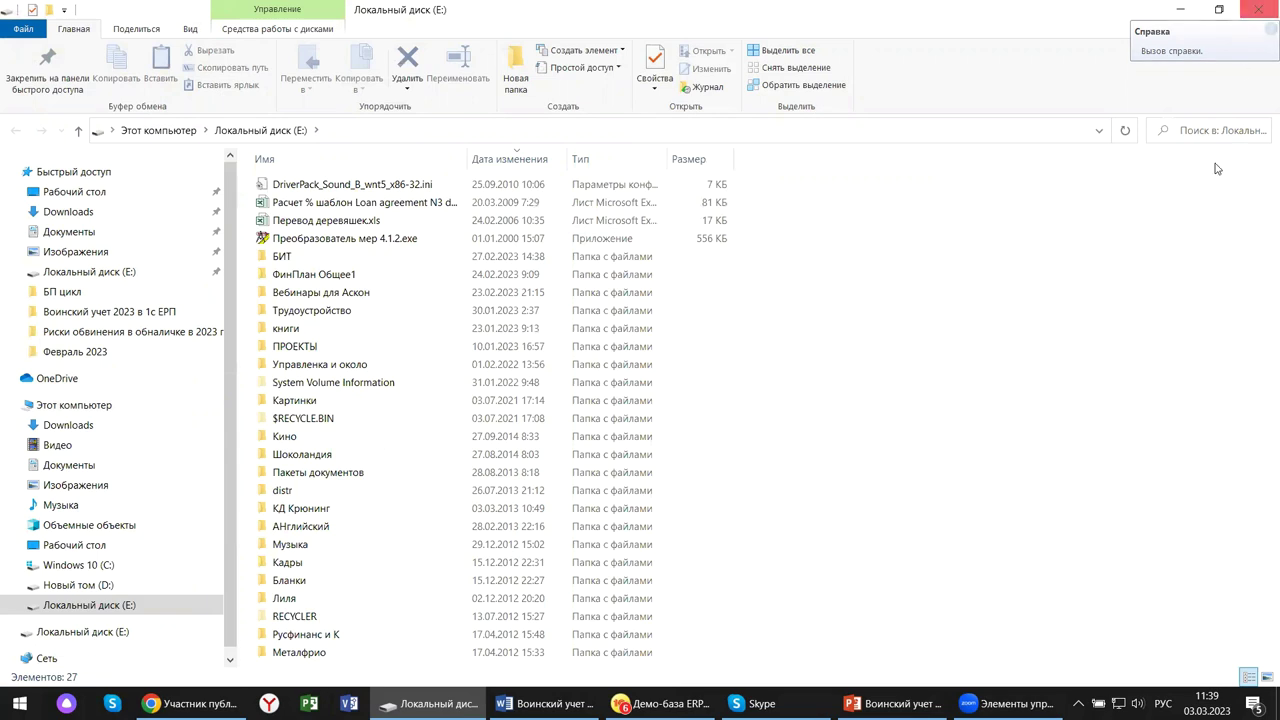
click(1259, 9)
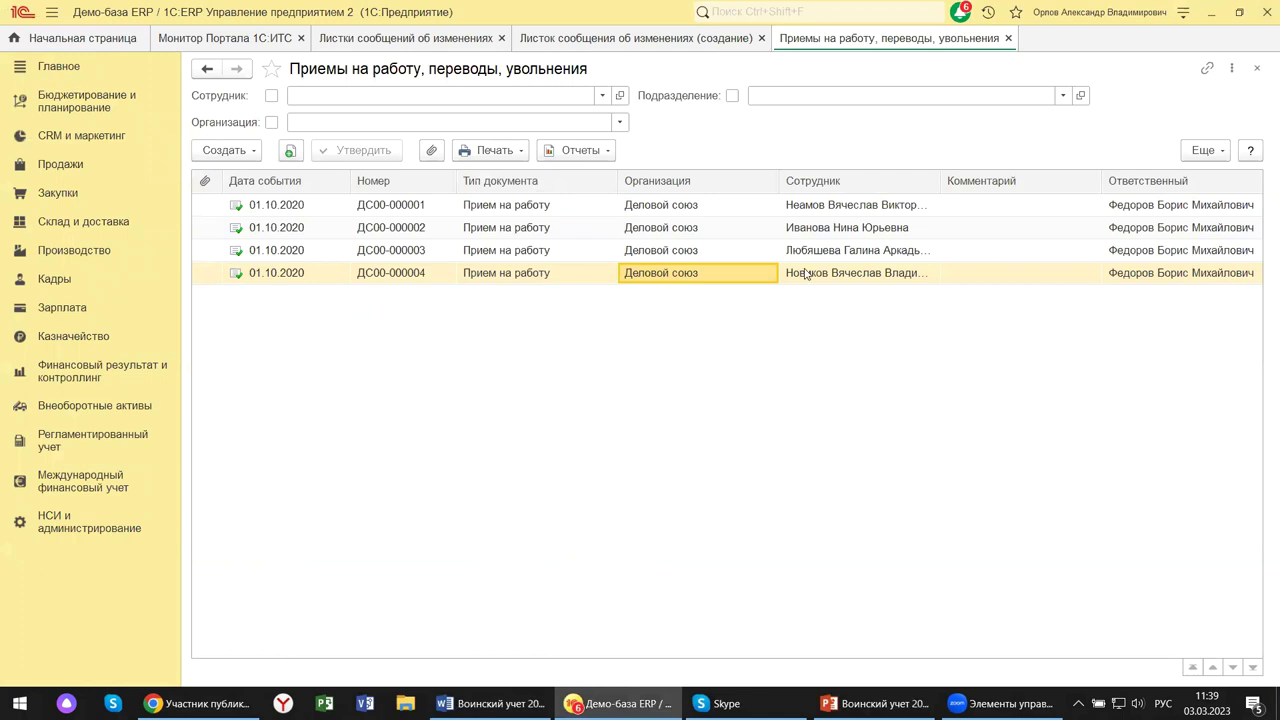
click(563, 151)
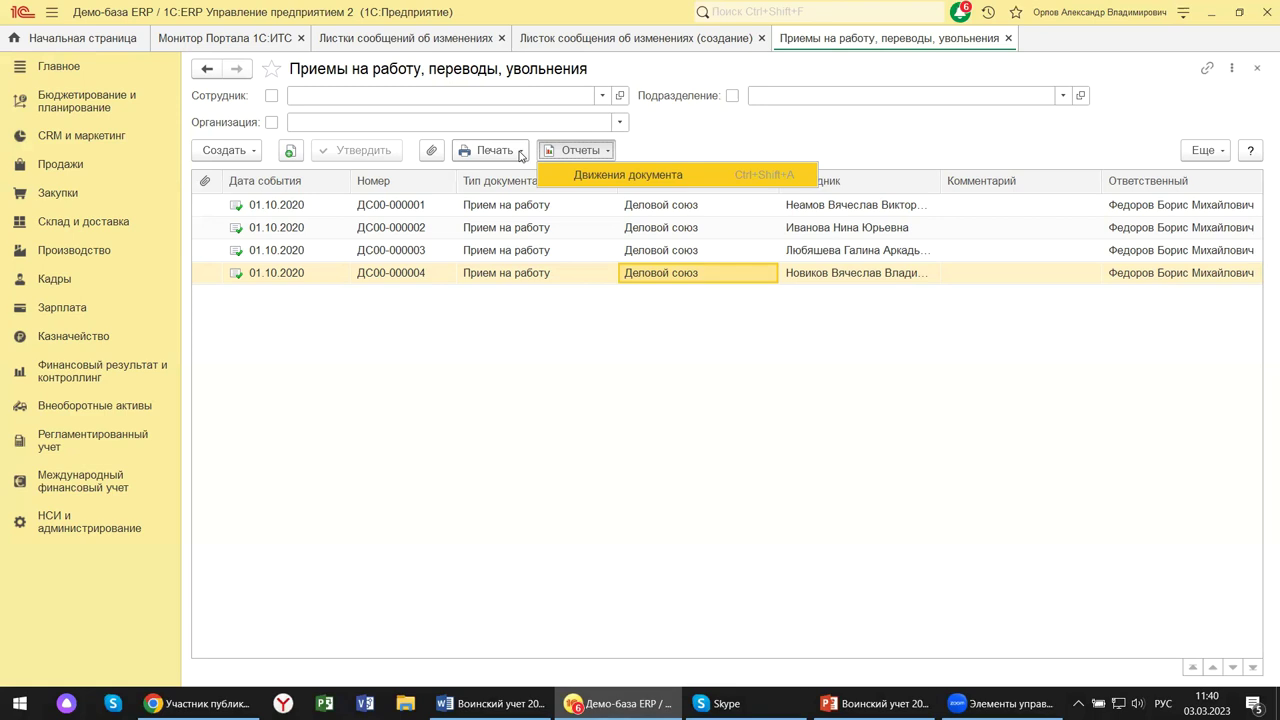
click(520, 152)
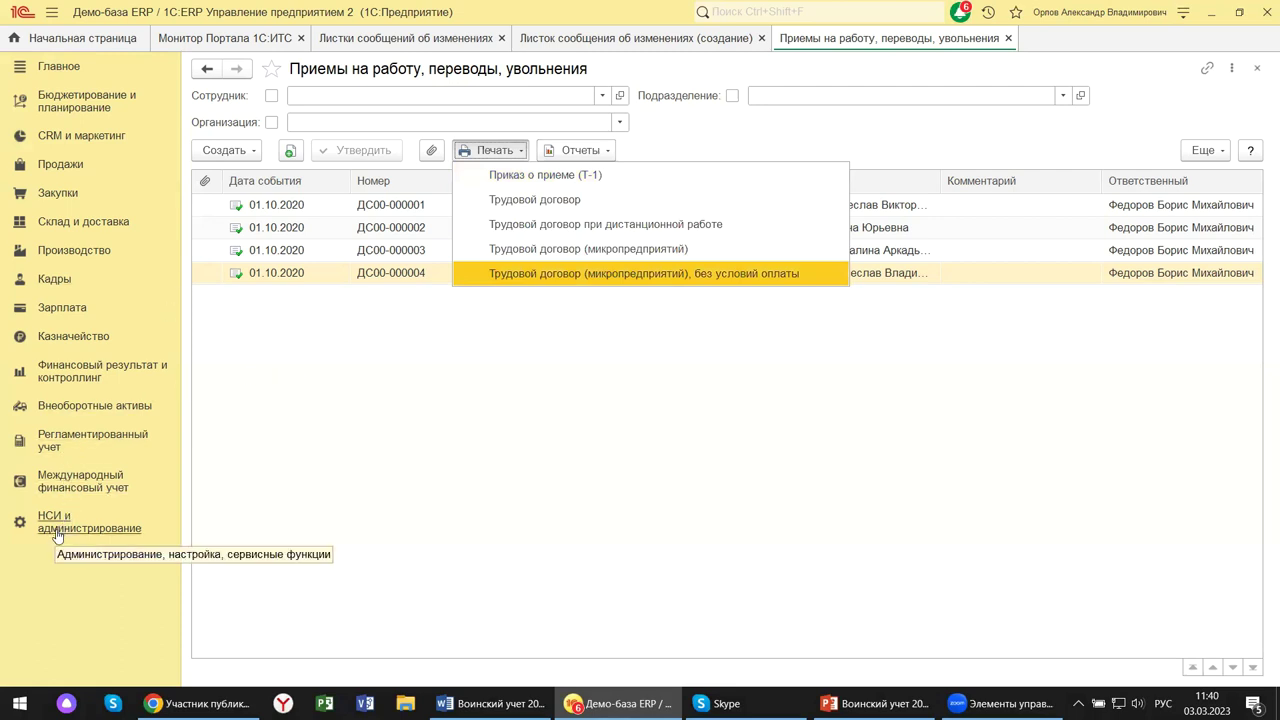
Examine the Воинский учет options in the Кадровый учет settings under НСИ и администрирование and close the settings.
click(113, 533)
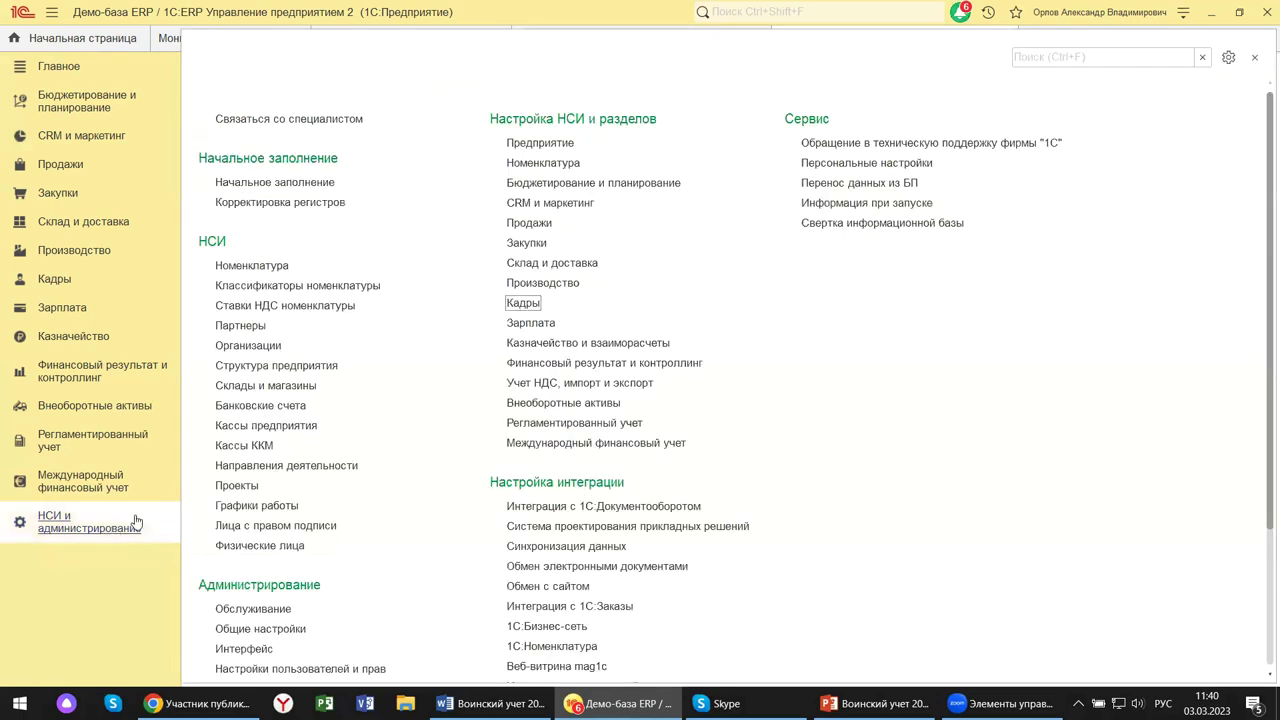
click(521, 306)
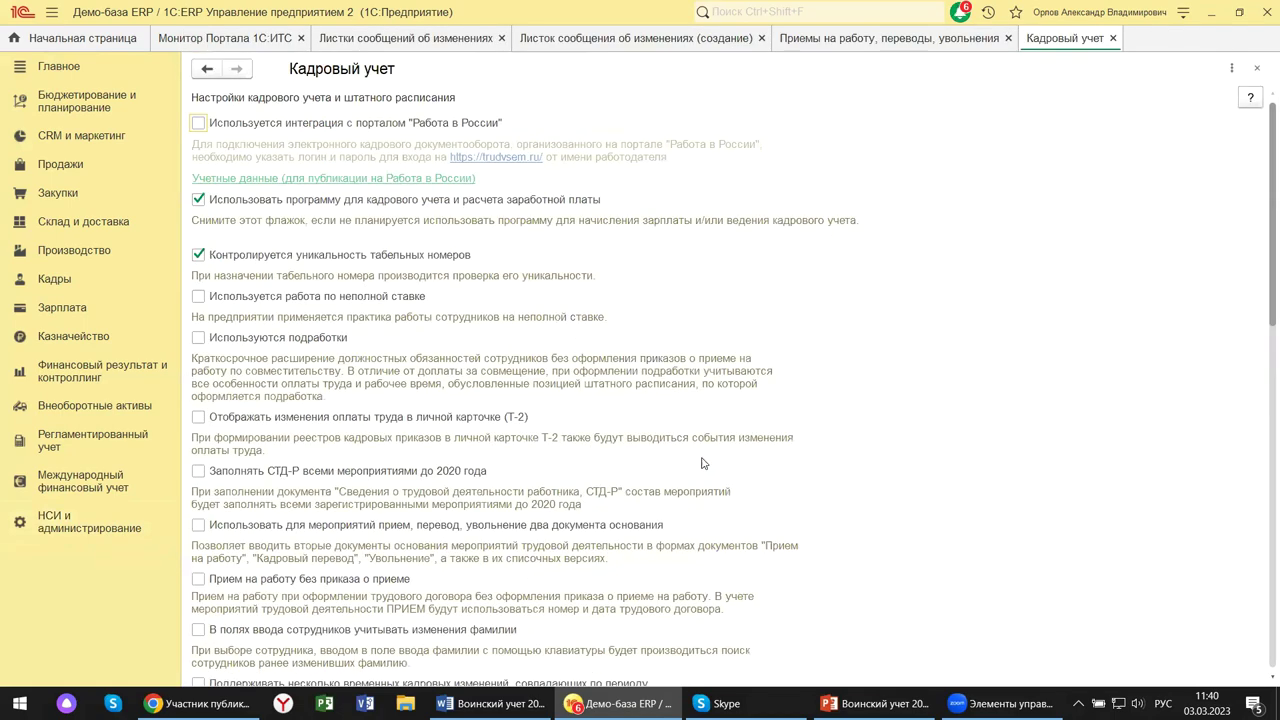
scroll(702, 463, down, 10)
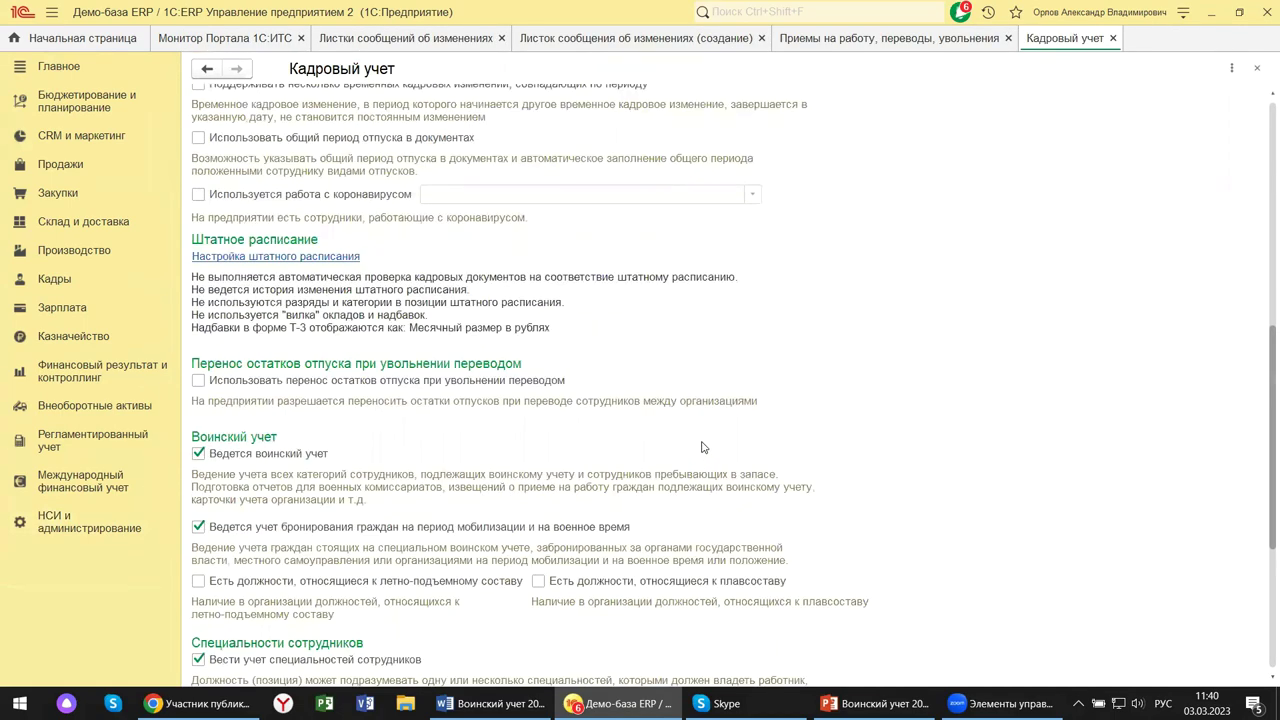
scroll(701, 440, down, 2)
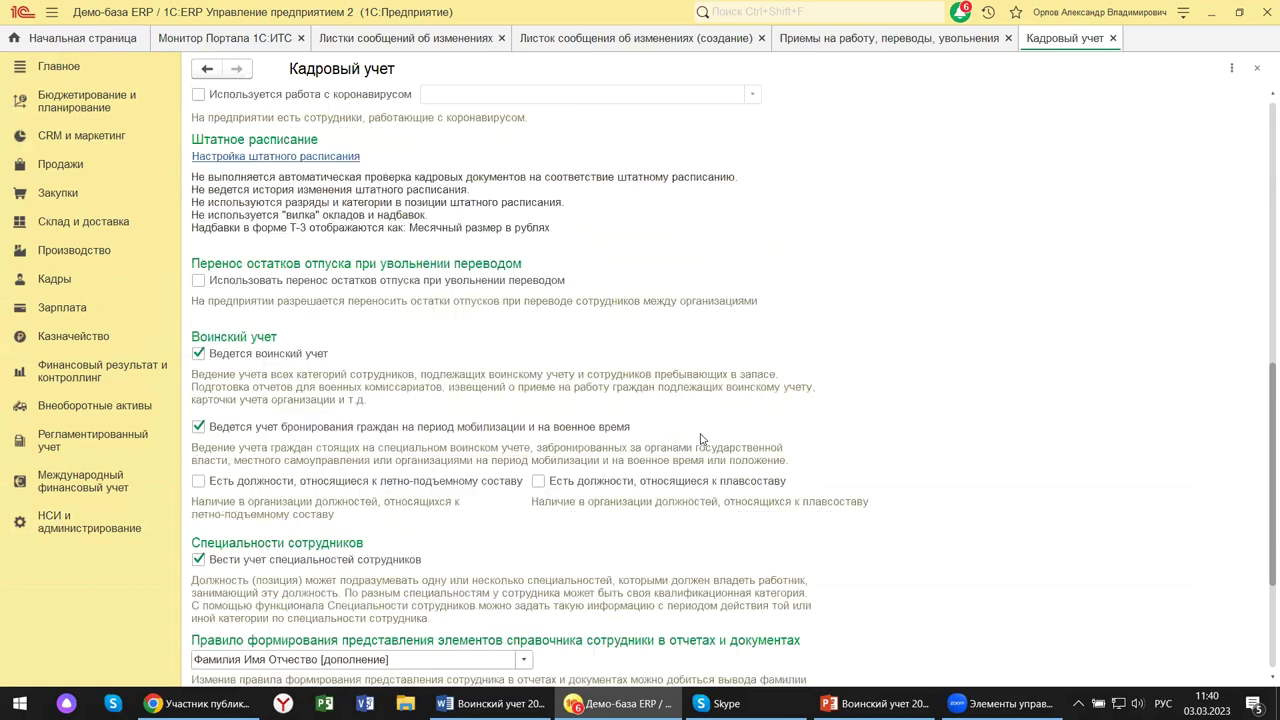
scroll(701, 440, down, 2)
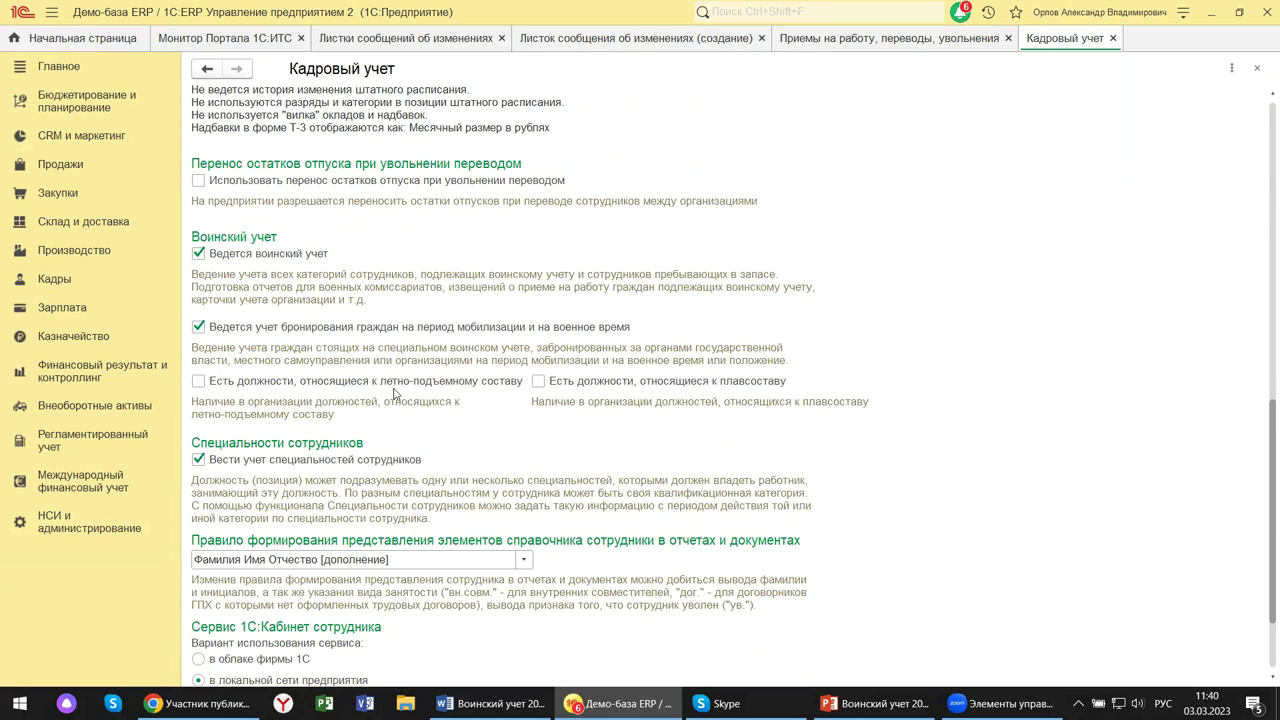
scroll(415, 403, down, 3)
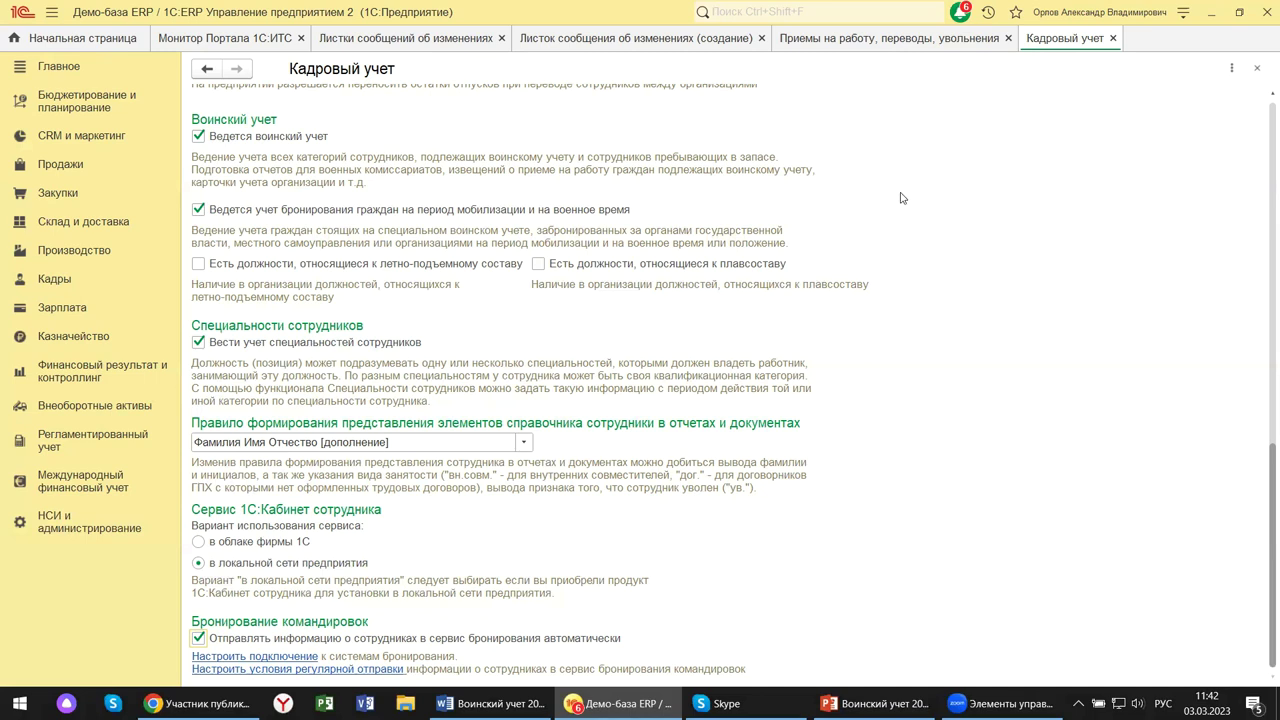
scroll(497, 177, up, 3)
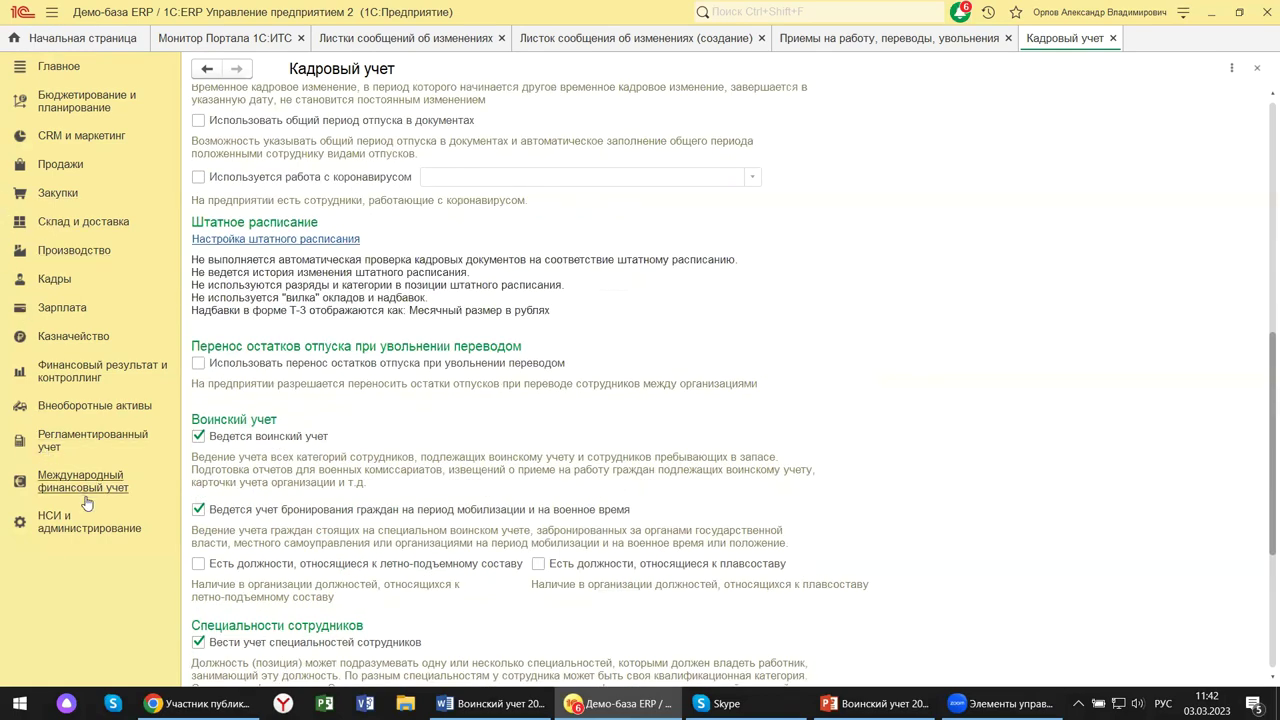
click(1260, 69)
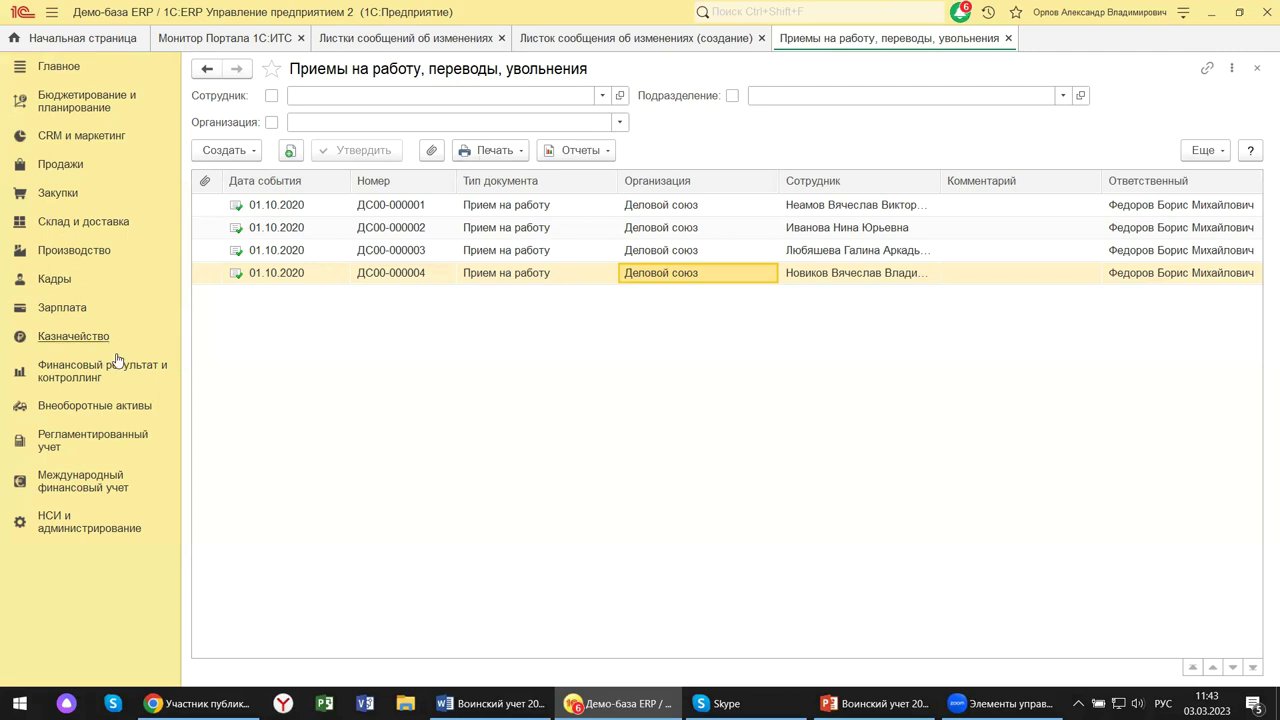
Open Регламентированные отчеты under Регламентированный учет and dismiss the 1С-Отчетность connection offers.
click(87, 437)
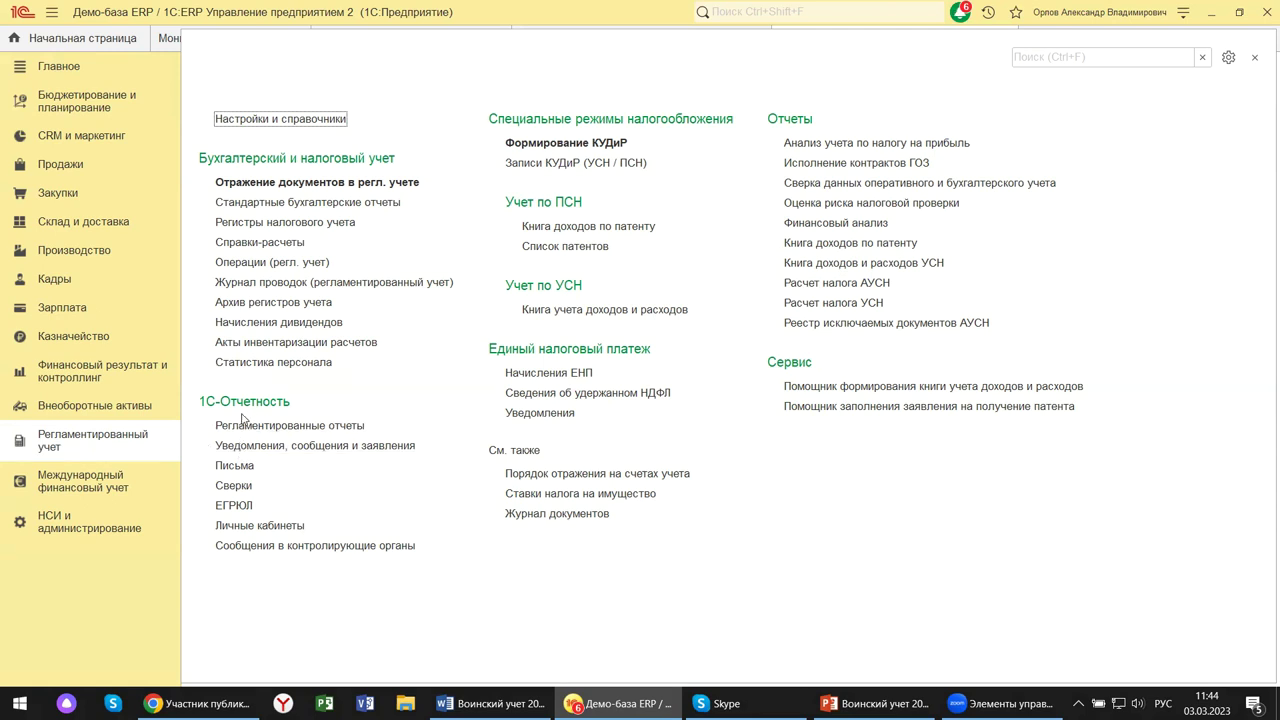
click(228, 430)
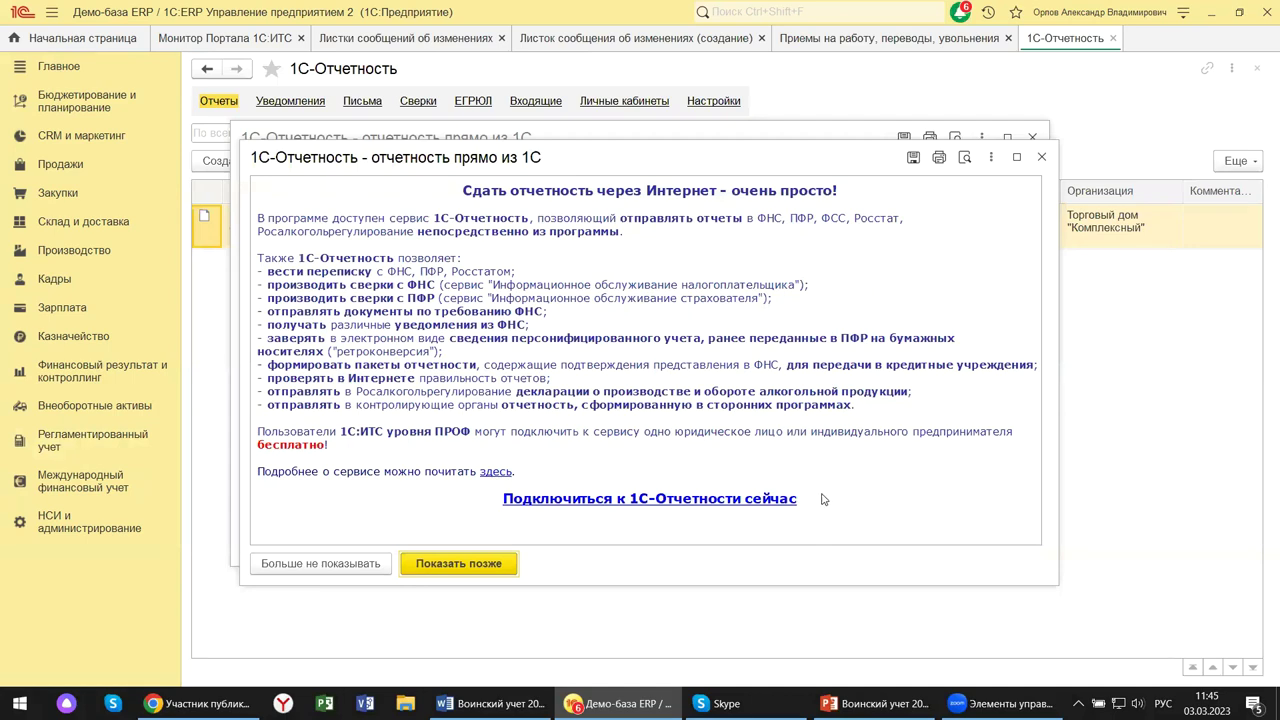
click(1041, 157)
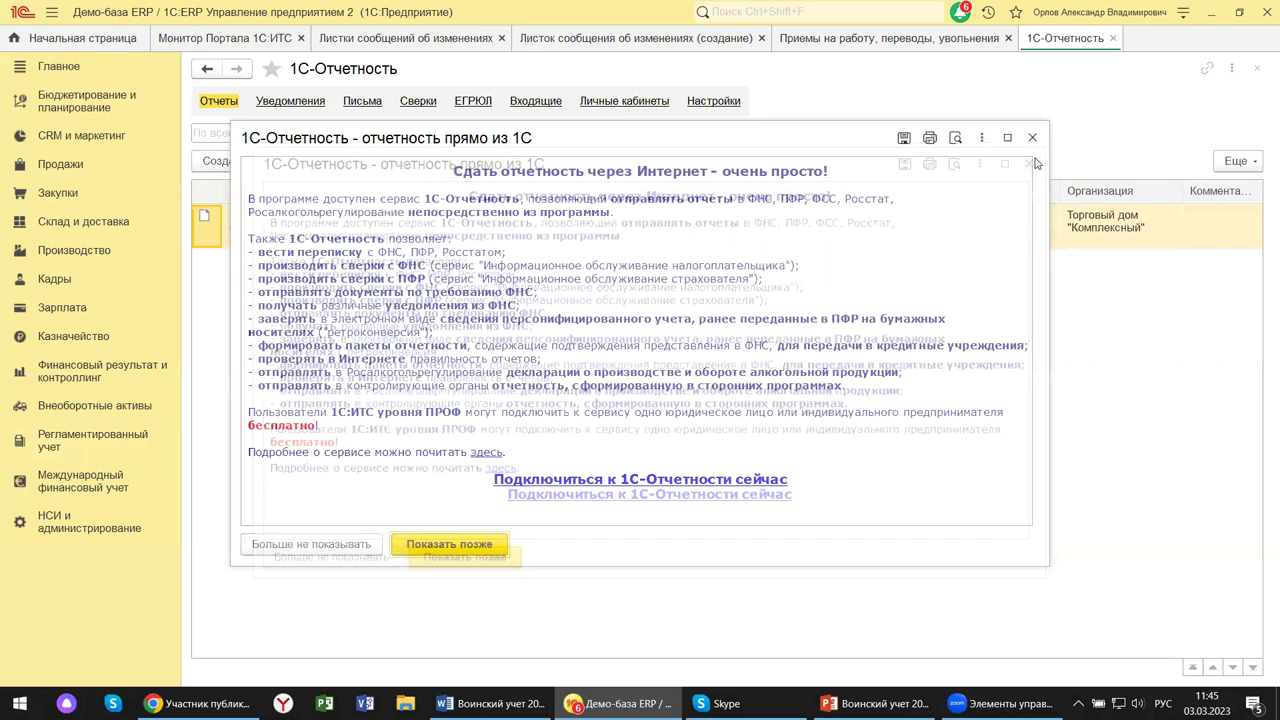
click(1032, 137)
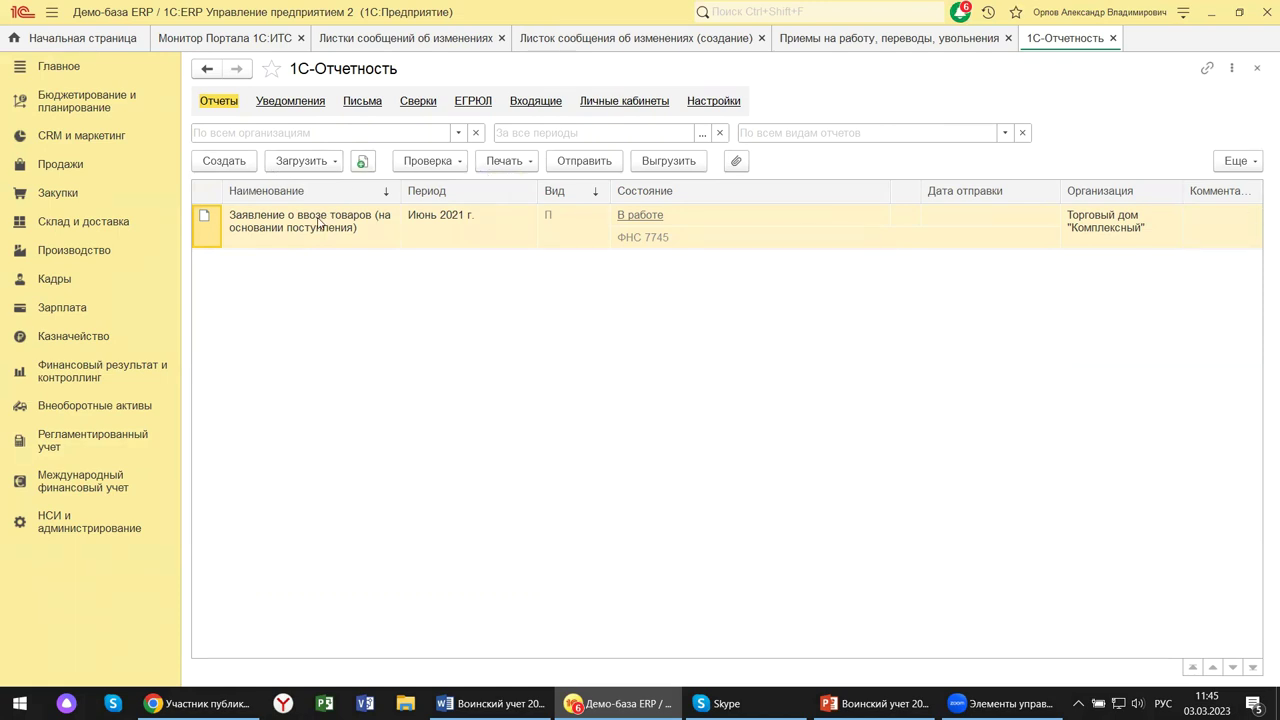
Start a new regulated report and examine the report types under Отчетность в фонды and Отчетность по физлицам.
click(235, 161)
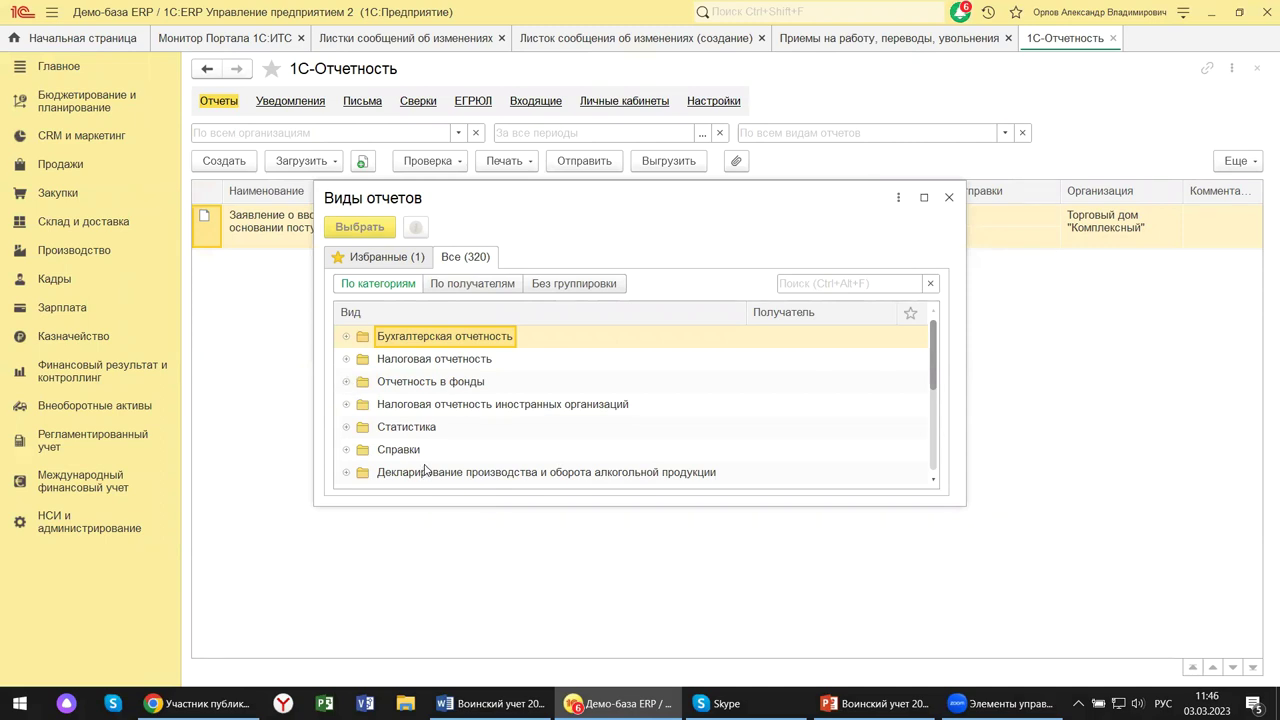
click(346, 381)
scroll(614, 424, down, 1)
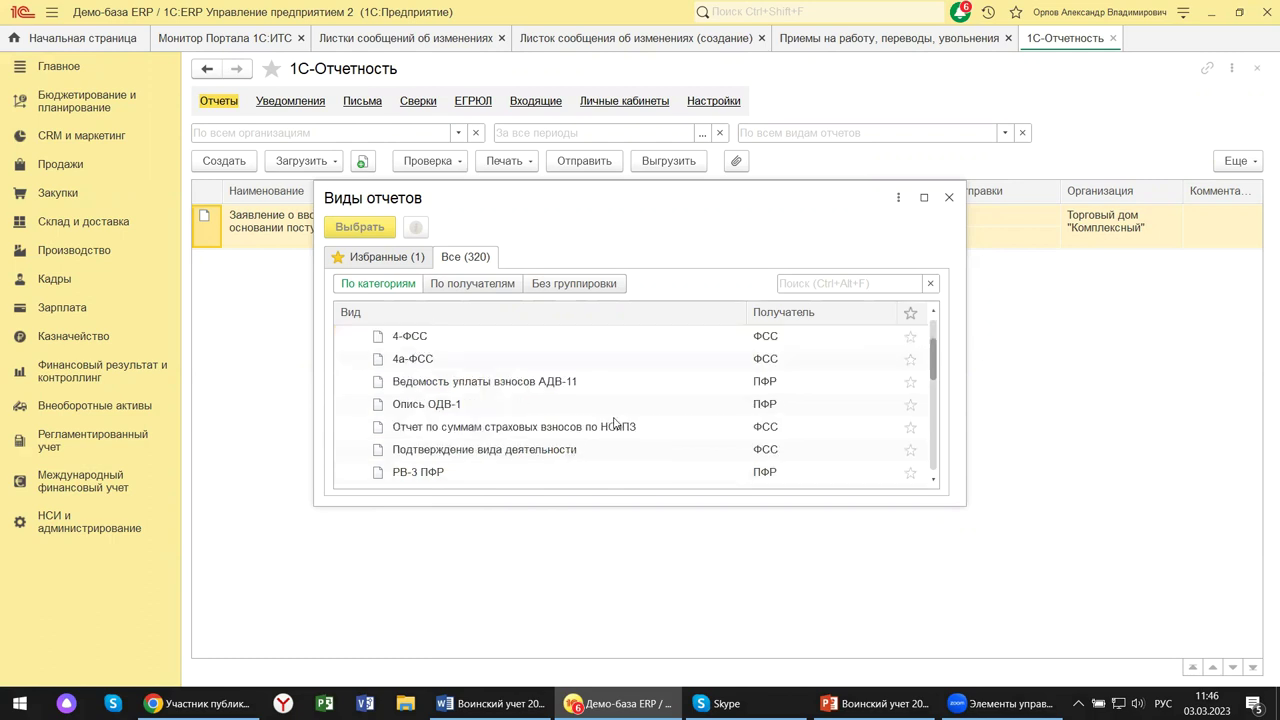
scroll(614, 424, down, 2)
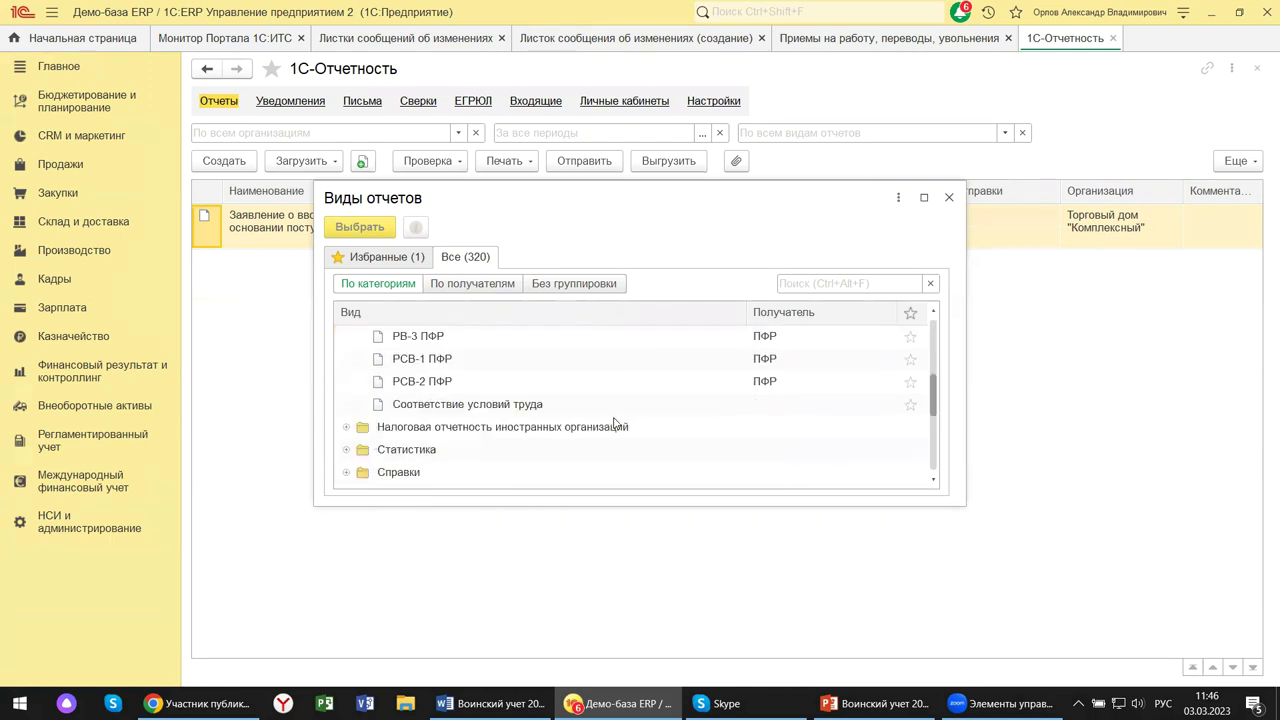
scroll(614, 424, up, 2)
scroll(614, 424, up, 1)
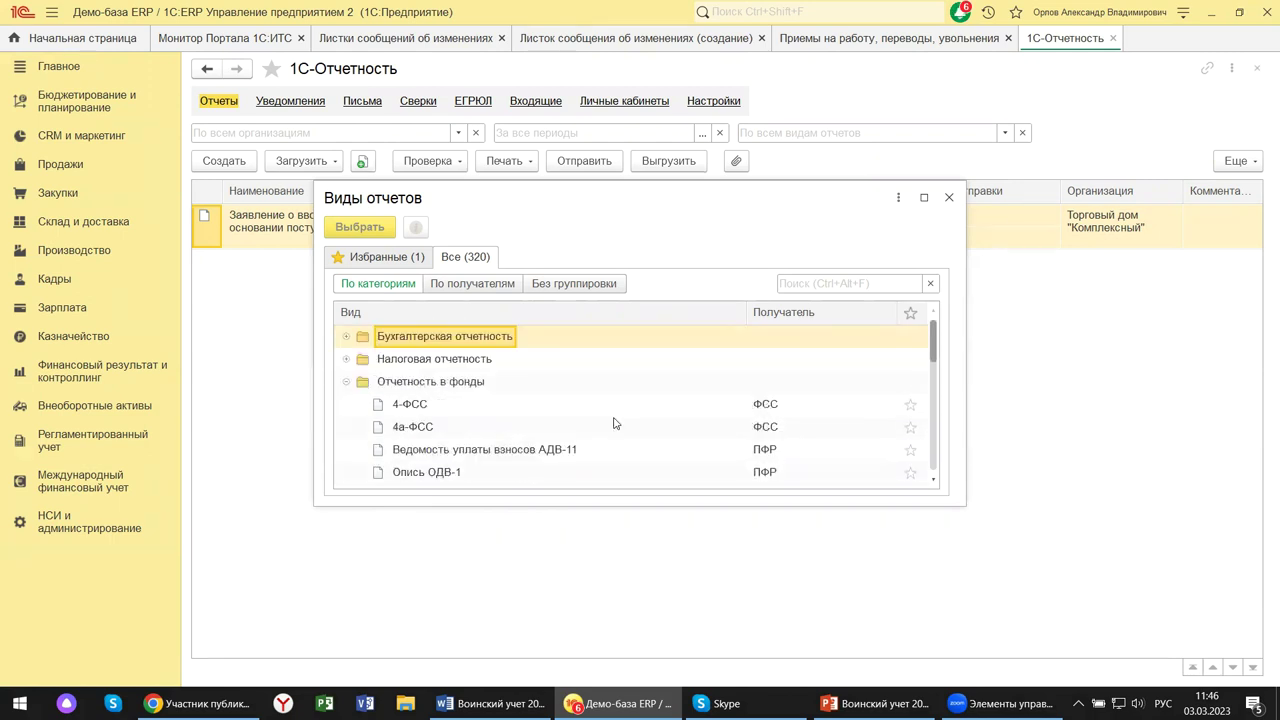
click(345, 383)
scroll(576, 428, down, 3)
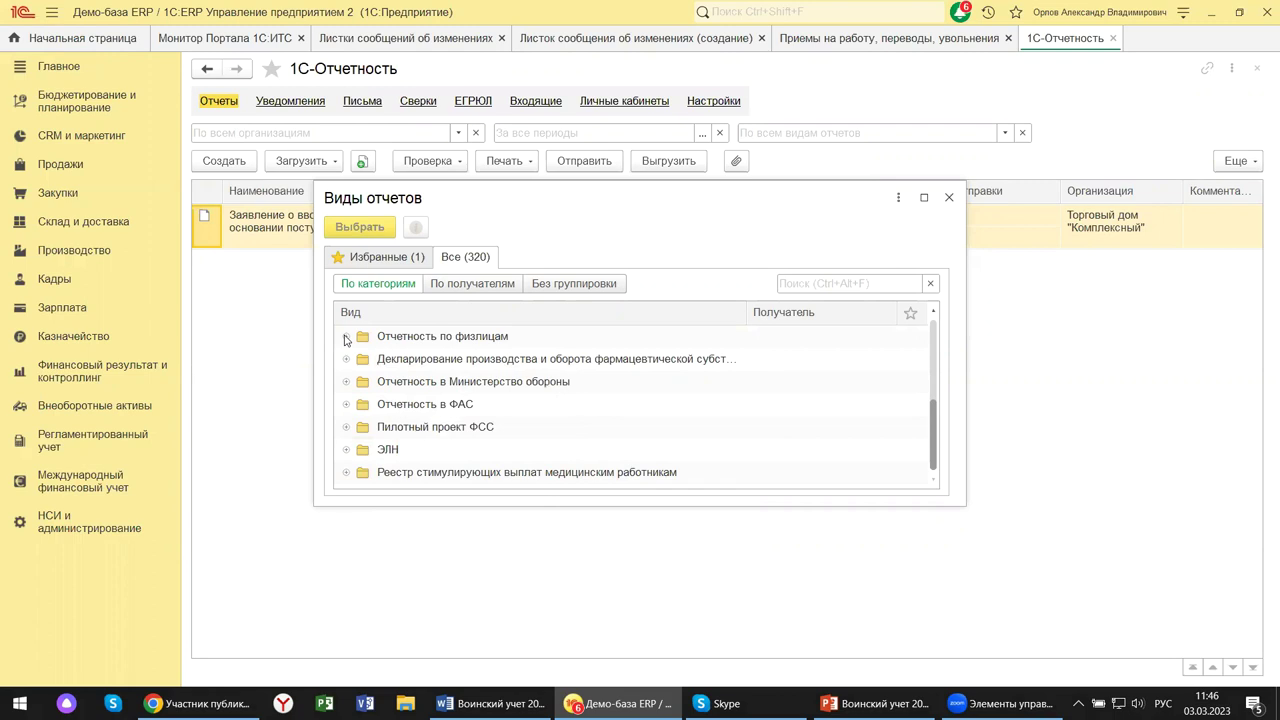
click(345, 338)
scroll(549, 386, down, 1)
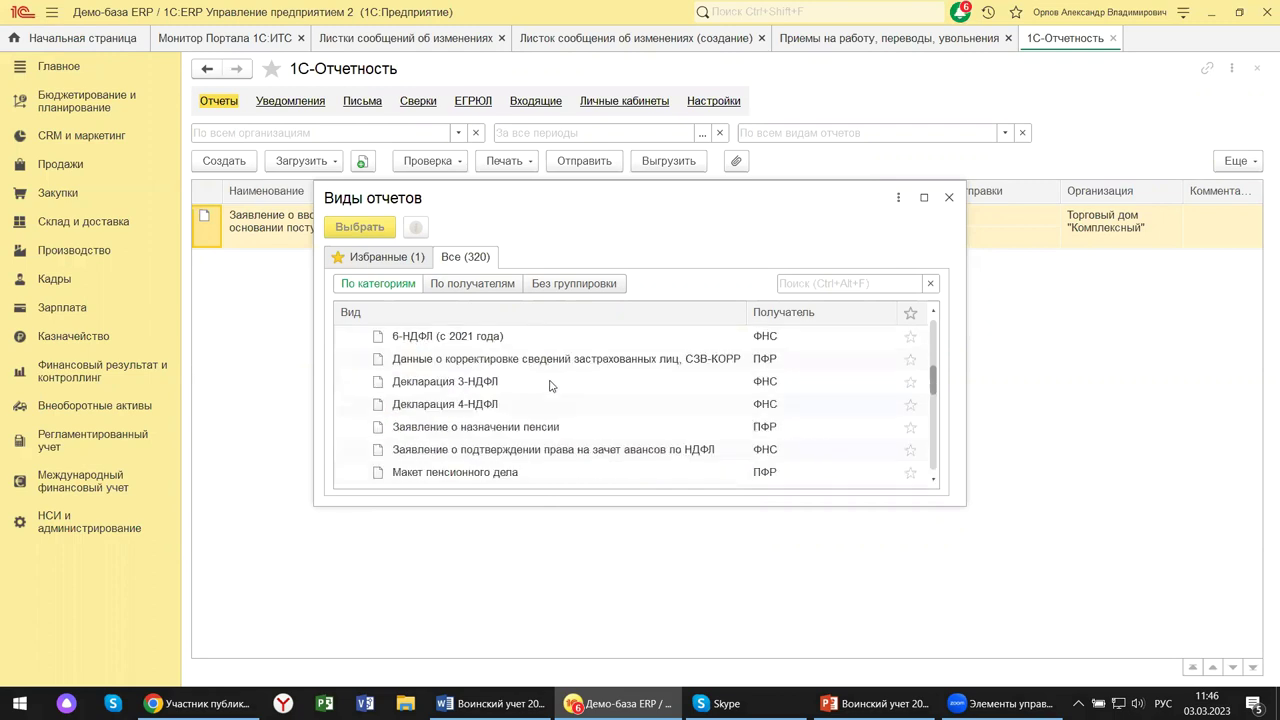
scroll(549, 386, down, 1)
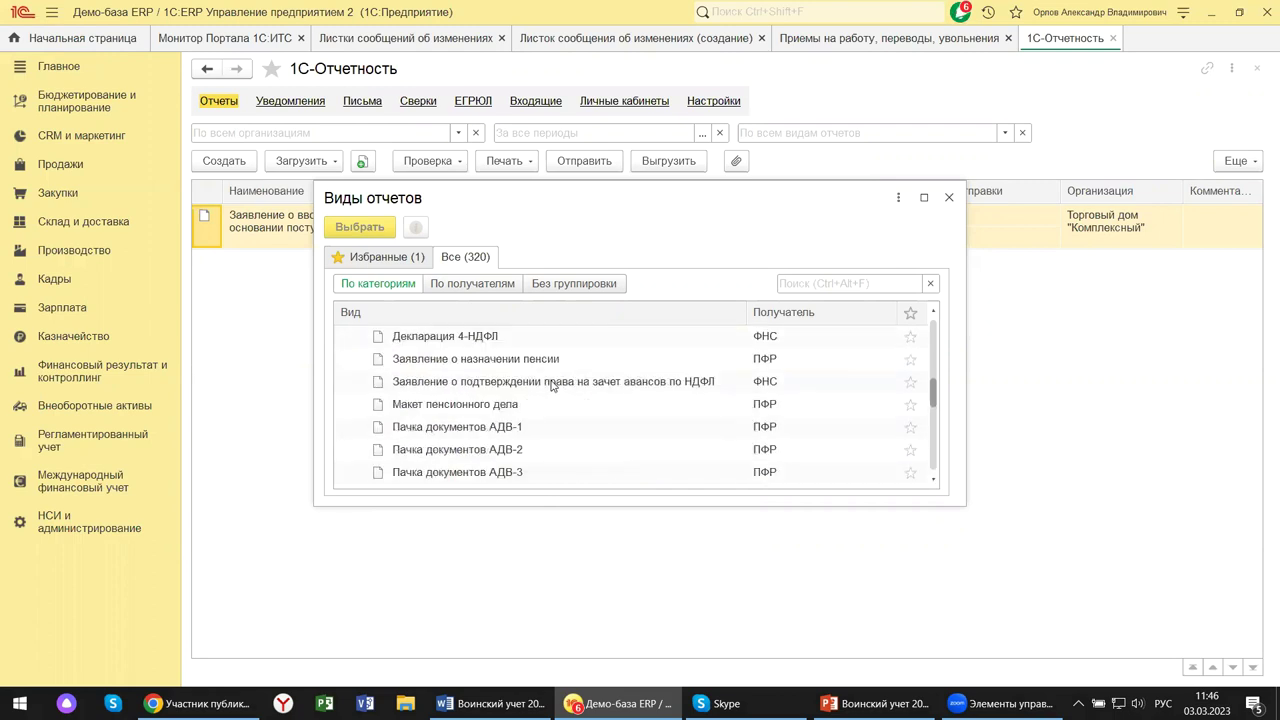
scroll(551, 386, down, 1)
scroll(551, 386, down, 2)
scroll(551, 386, down, 1)
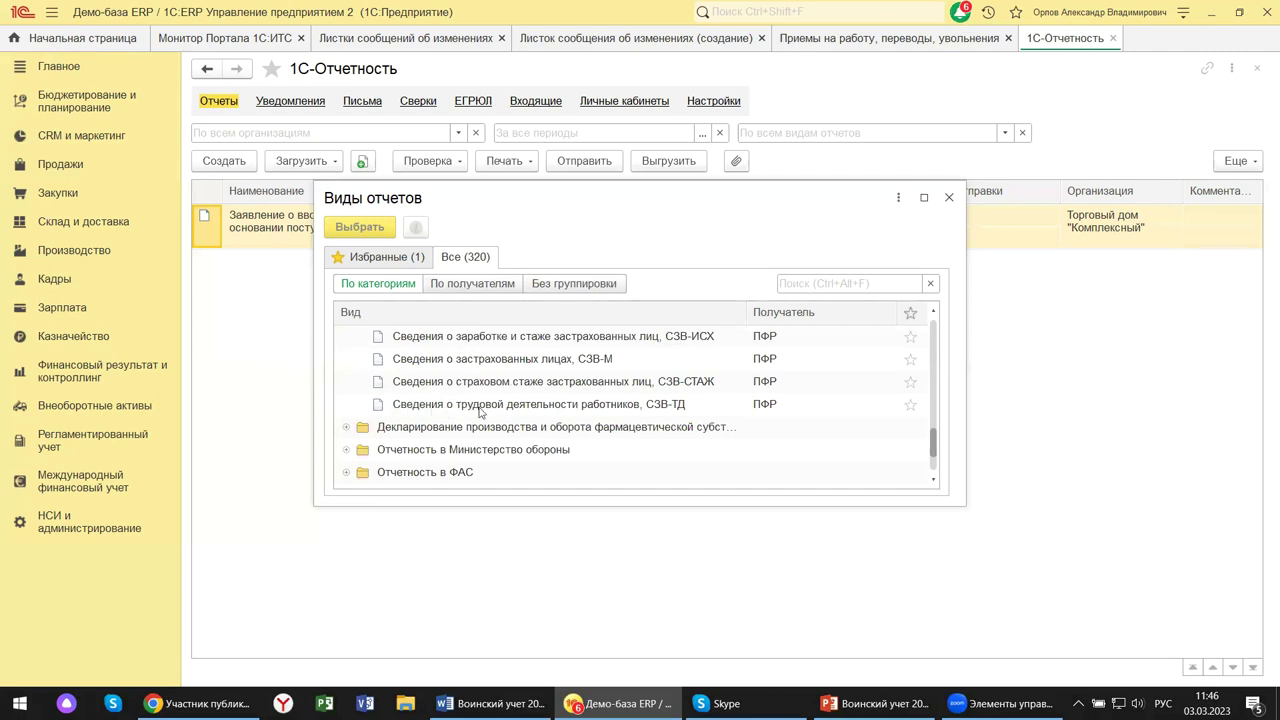
Add Сведения о трудовой деятельности работников, СЗВ-ТД to the favourite report types.
click(597, 404)
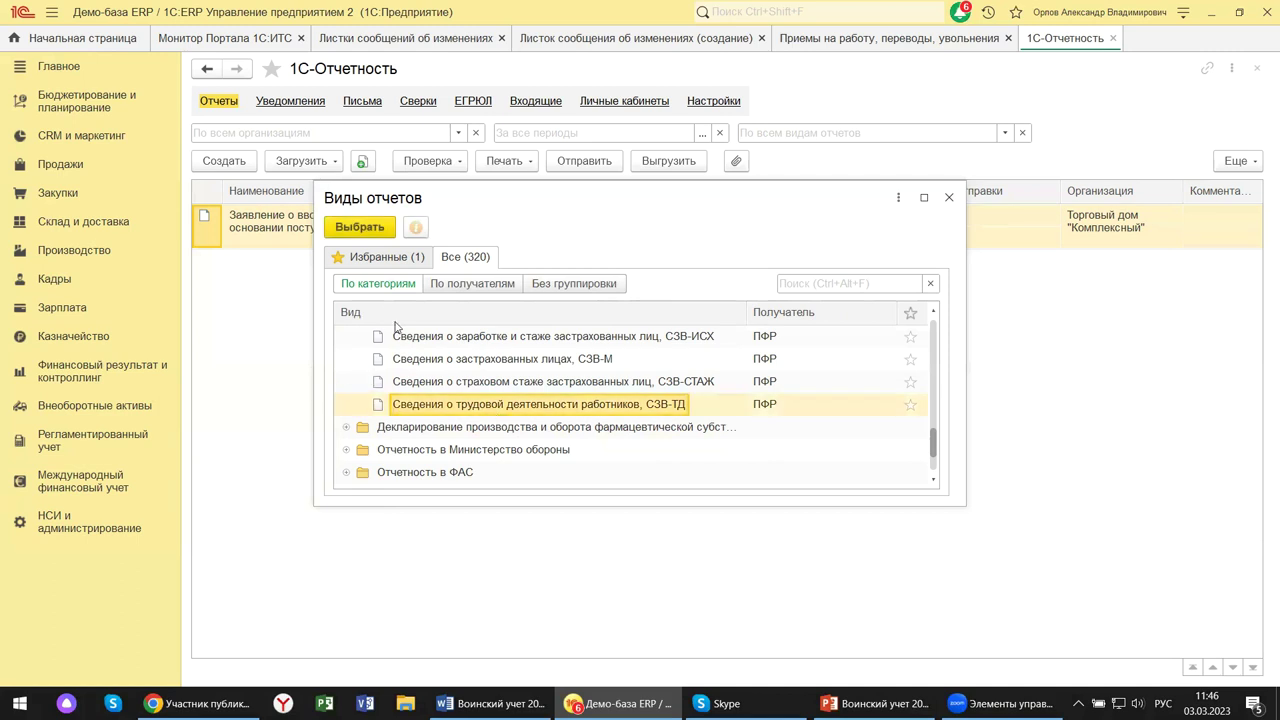
click(910, 404)
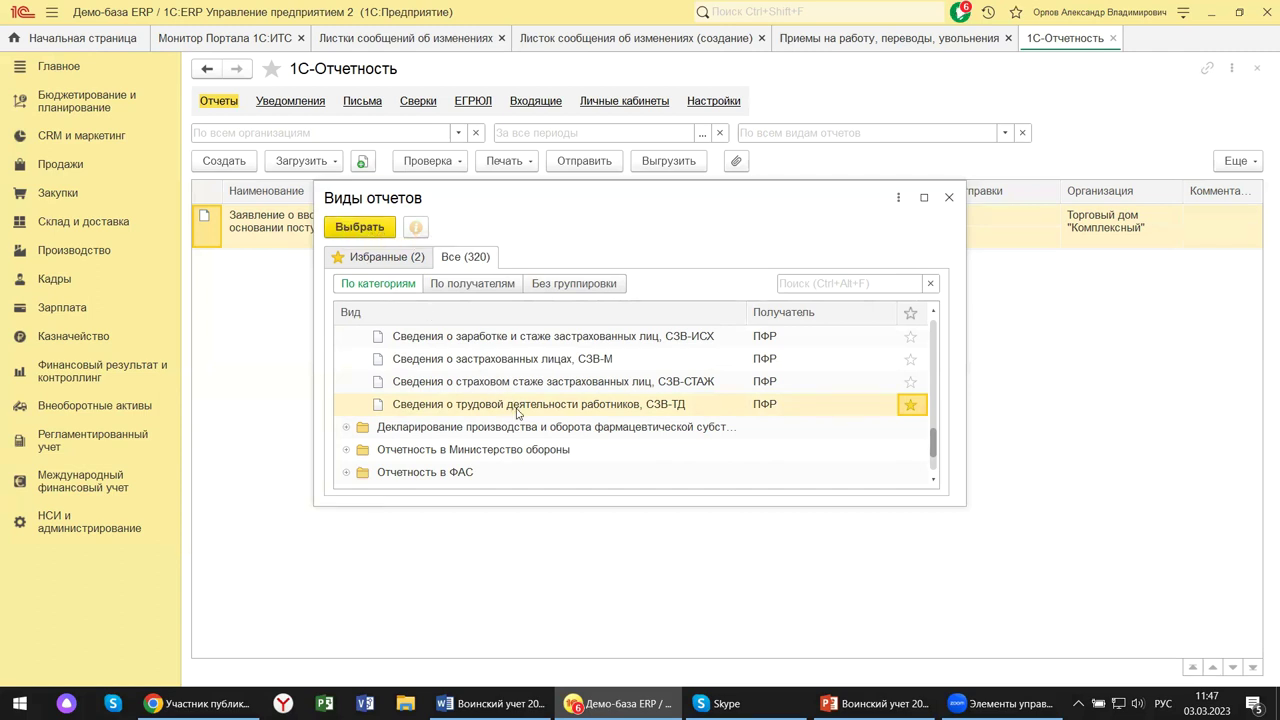
click(517, 410)
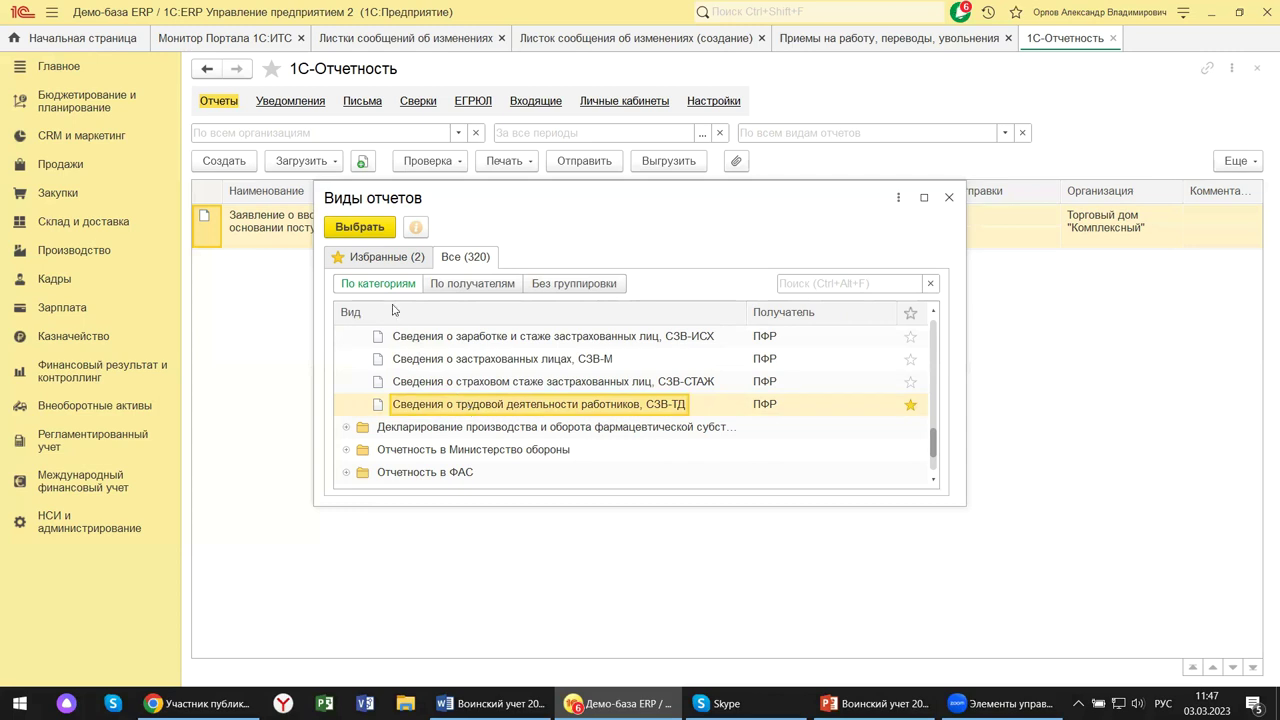
Create a СЗВ-ТД report from the favourites for organization Промресурс and fill it using Приемами и увольнениями.
click(389, 261)
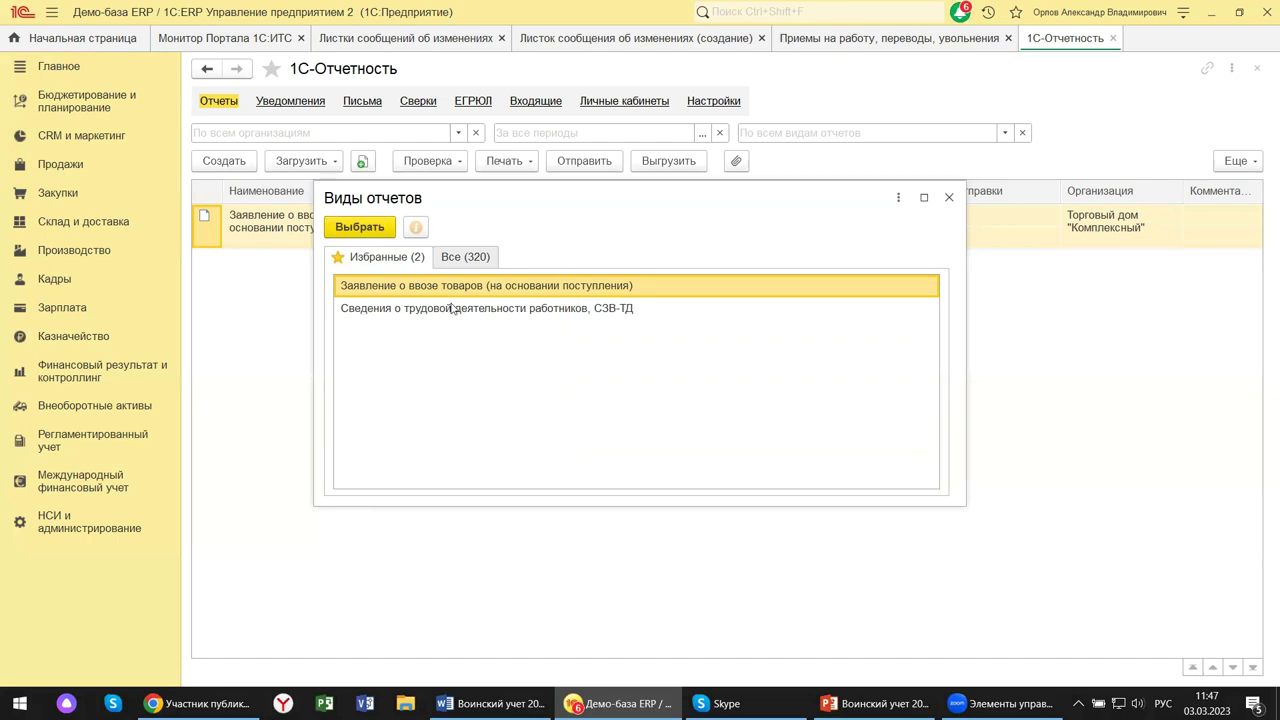
double_click(514, 309)
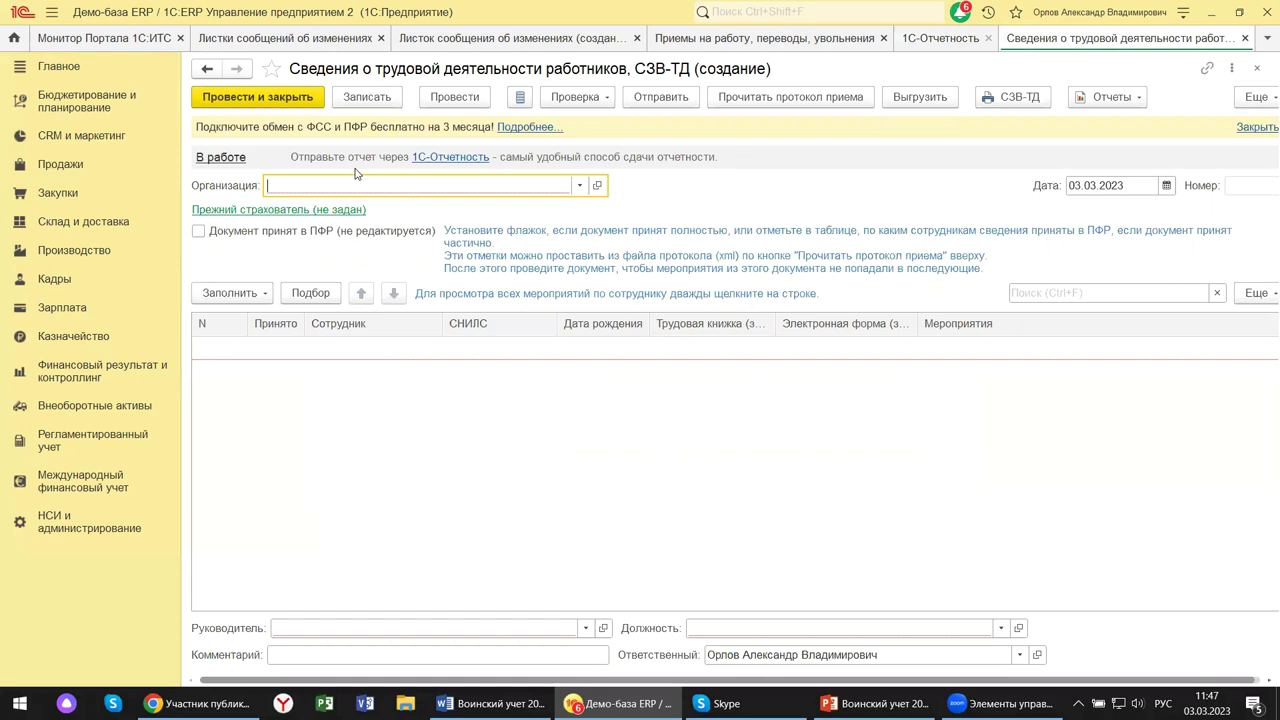
click(579, 185)
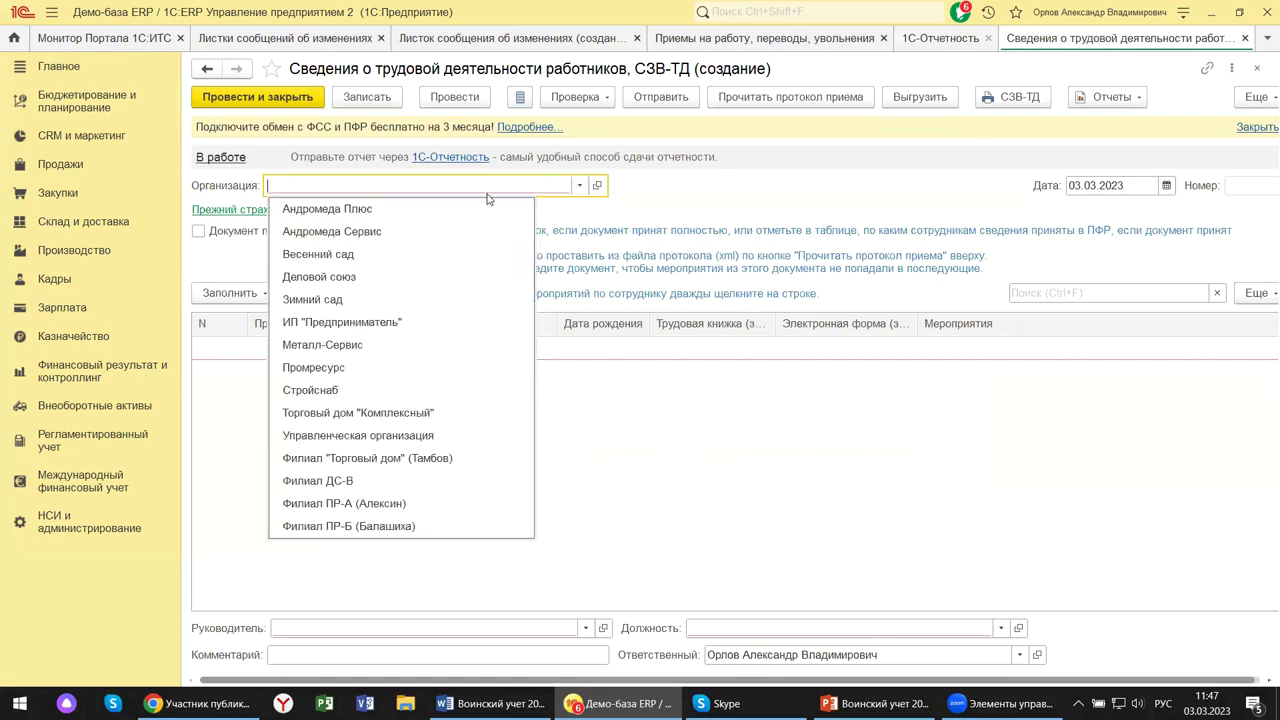
click(338, 369)
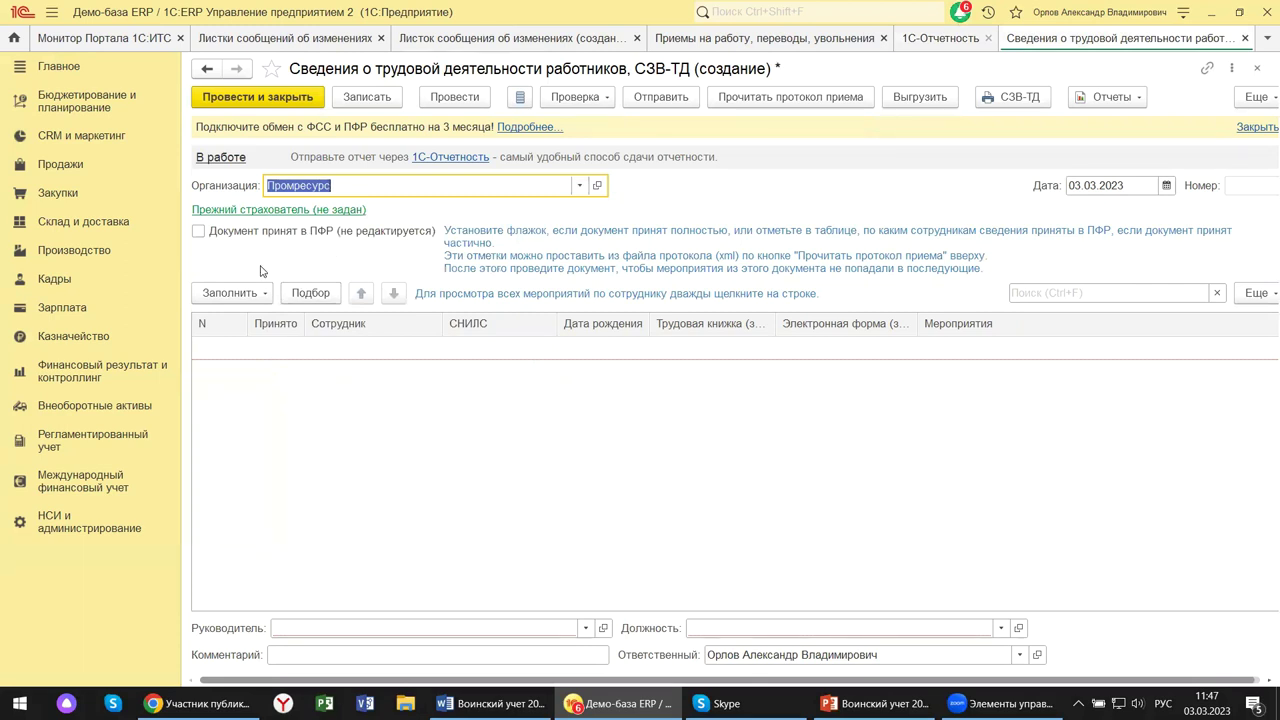
click(263, 296)
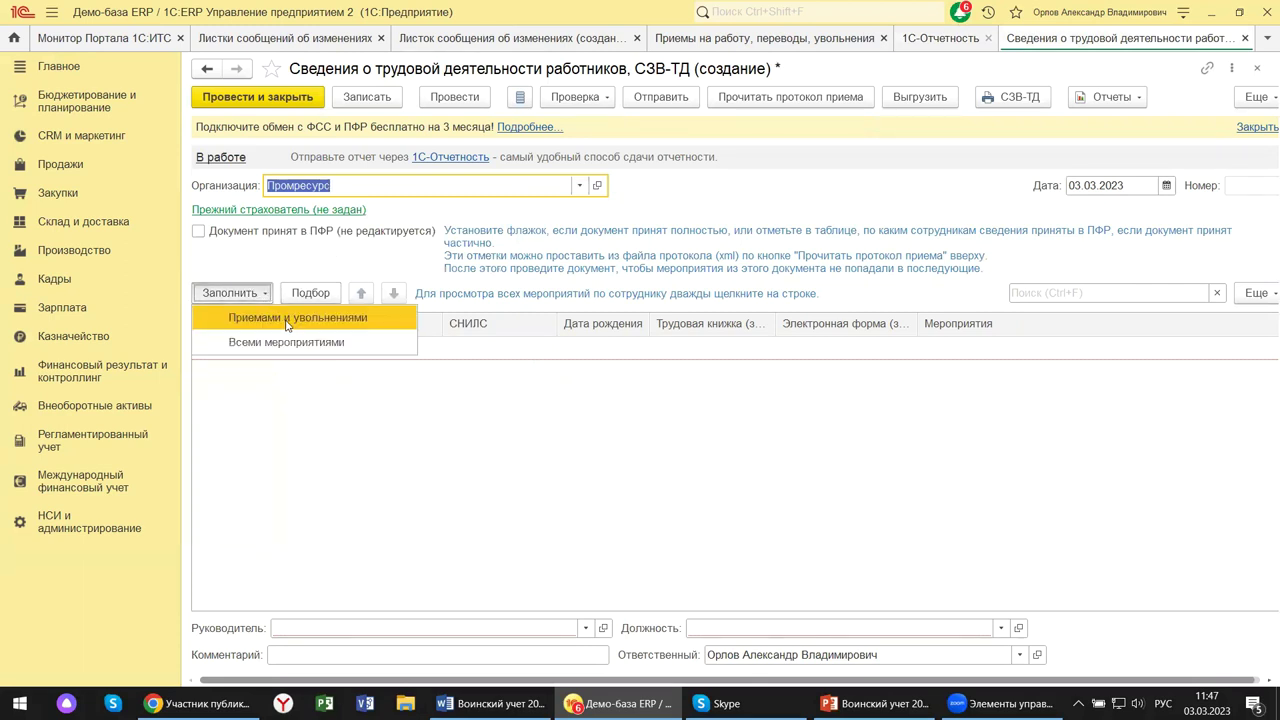
click(321, 326)
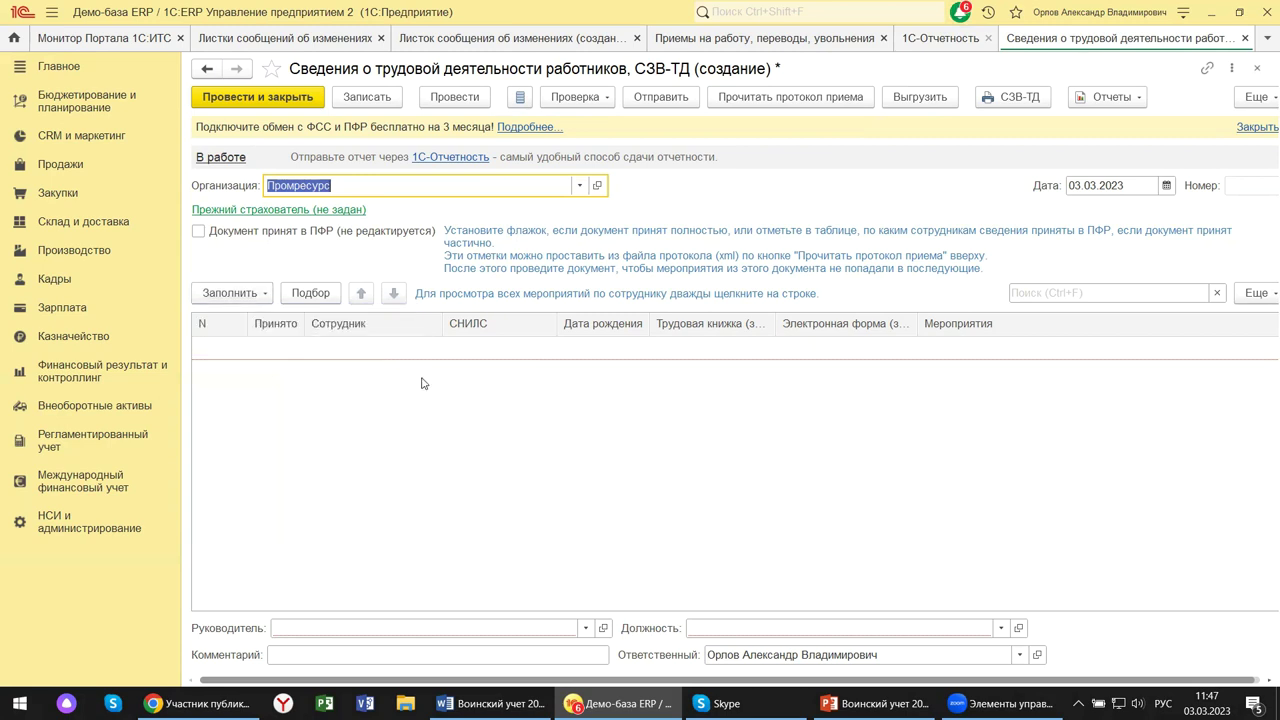
Check the Промресурс organization card, and try to post the СЗВ-ТД document and produce its print form.
click(598, 186)
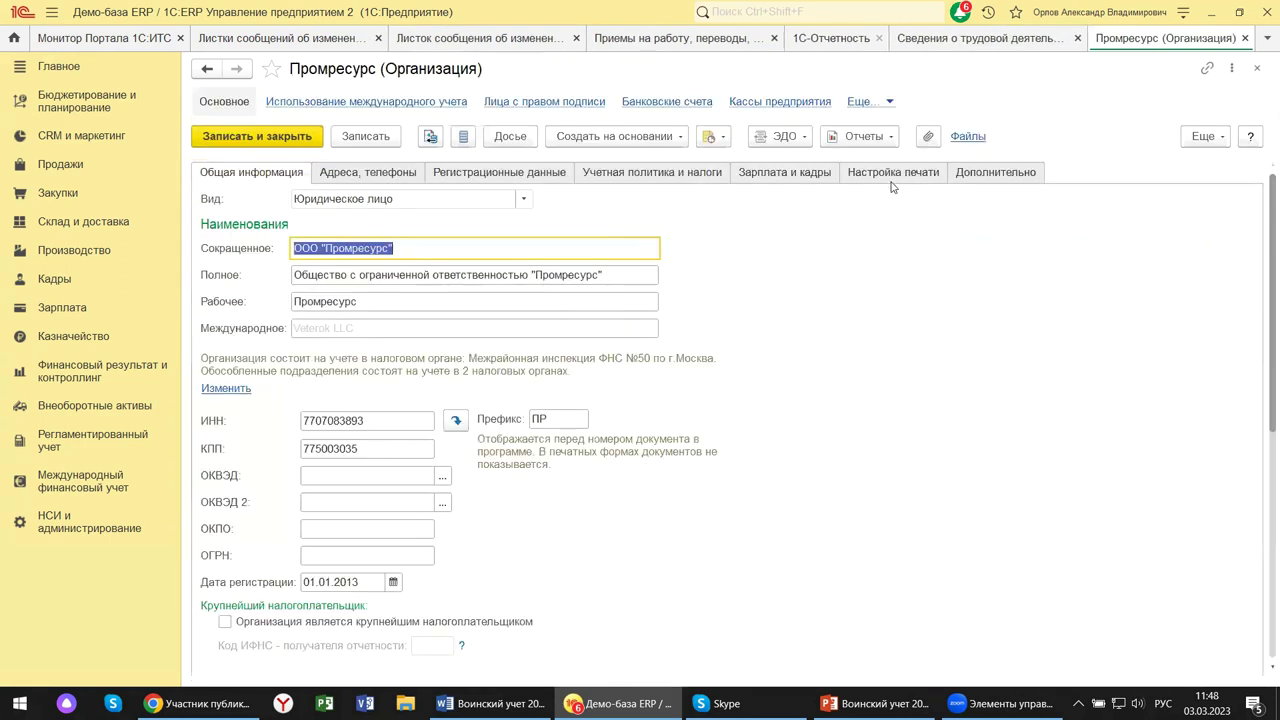
click(1257, 68)
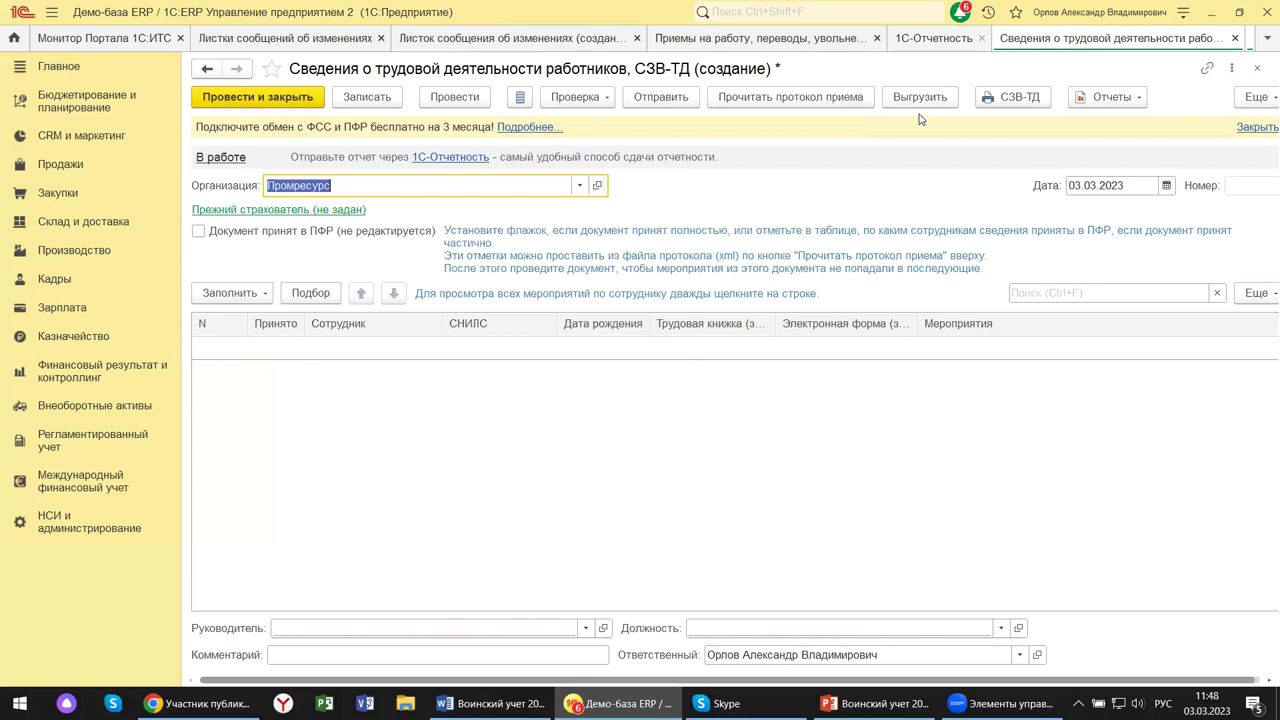
click(991, 99)
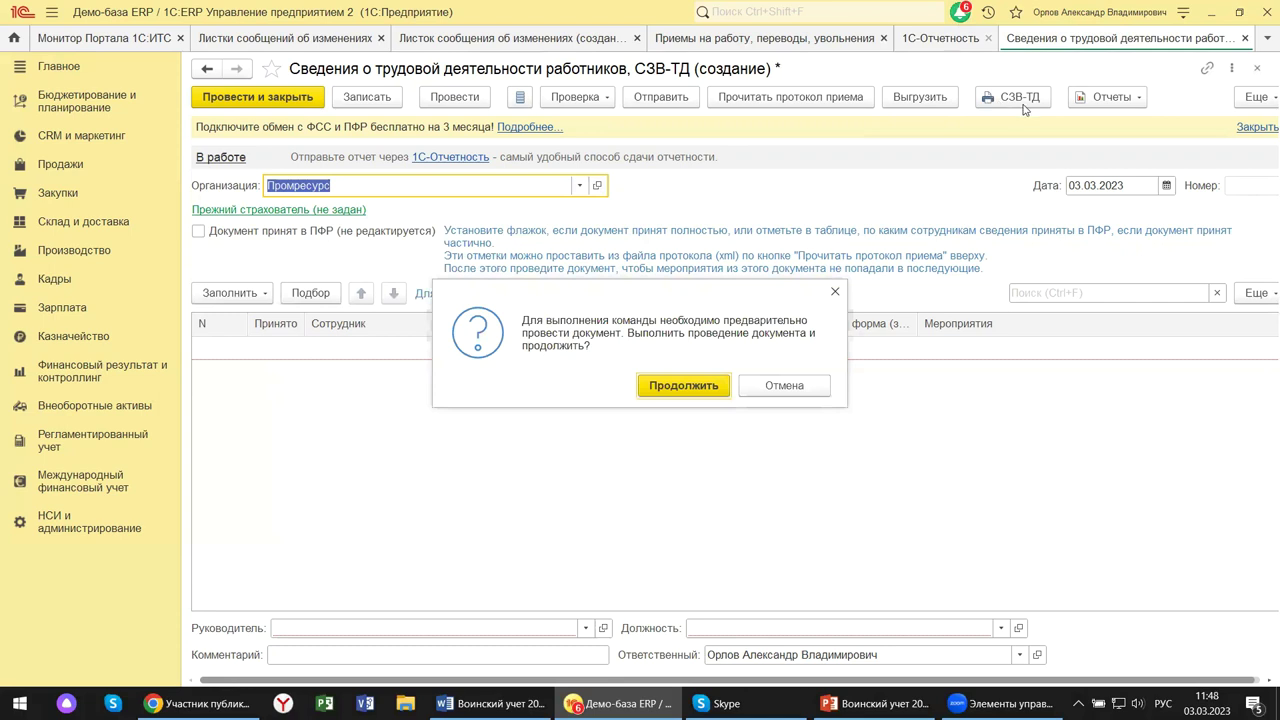
click(684, 386)
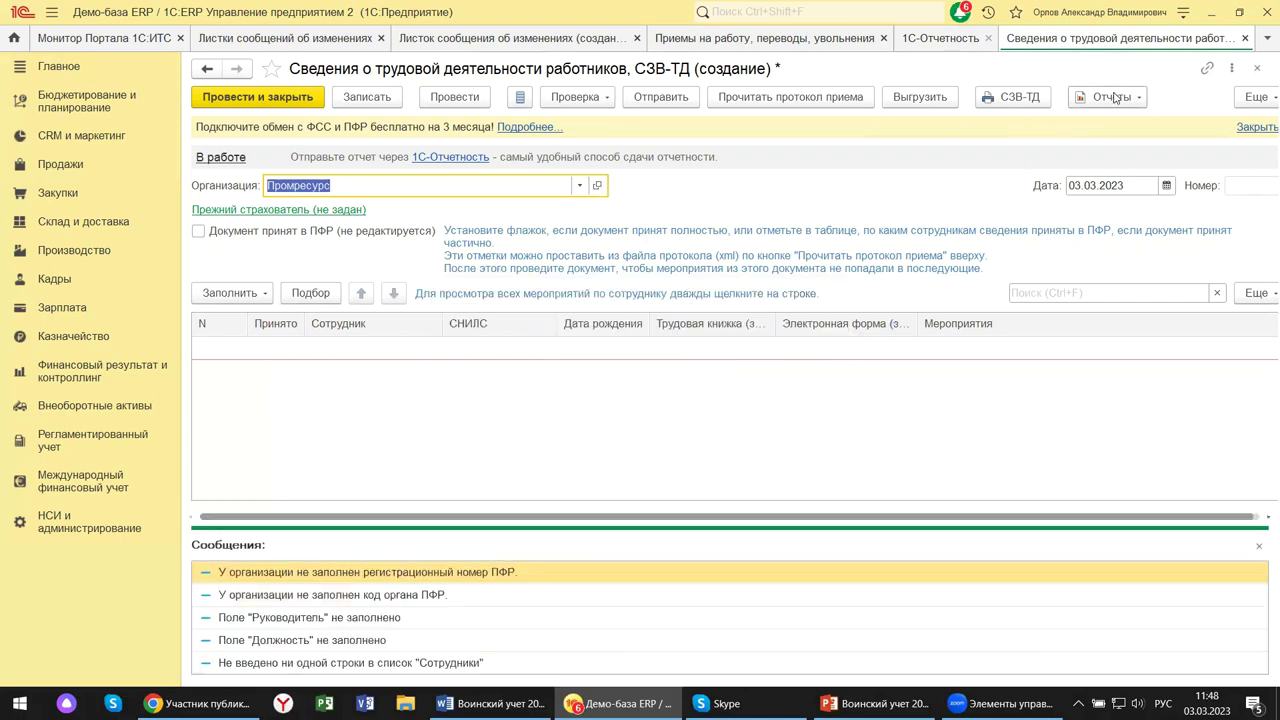
click(1110, 97)
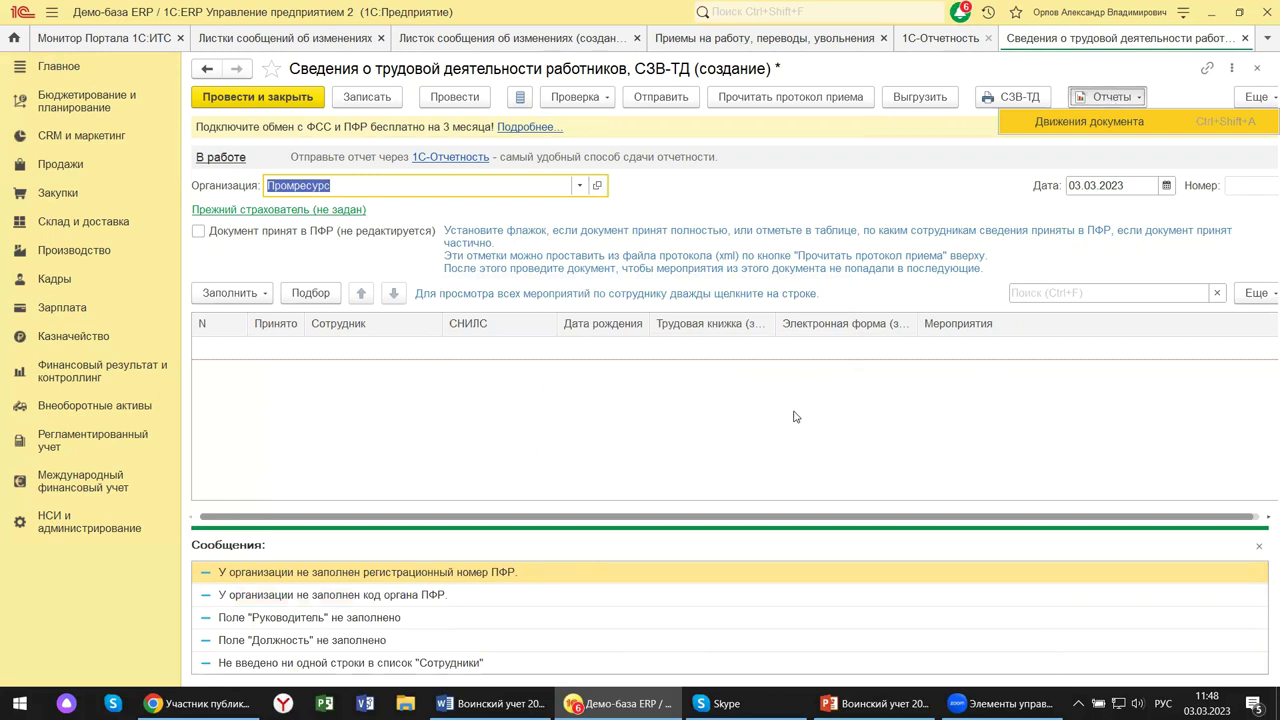
Start an employee row in the СЗВ-ТД document and close the document without saving.
double_click(805, 461)
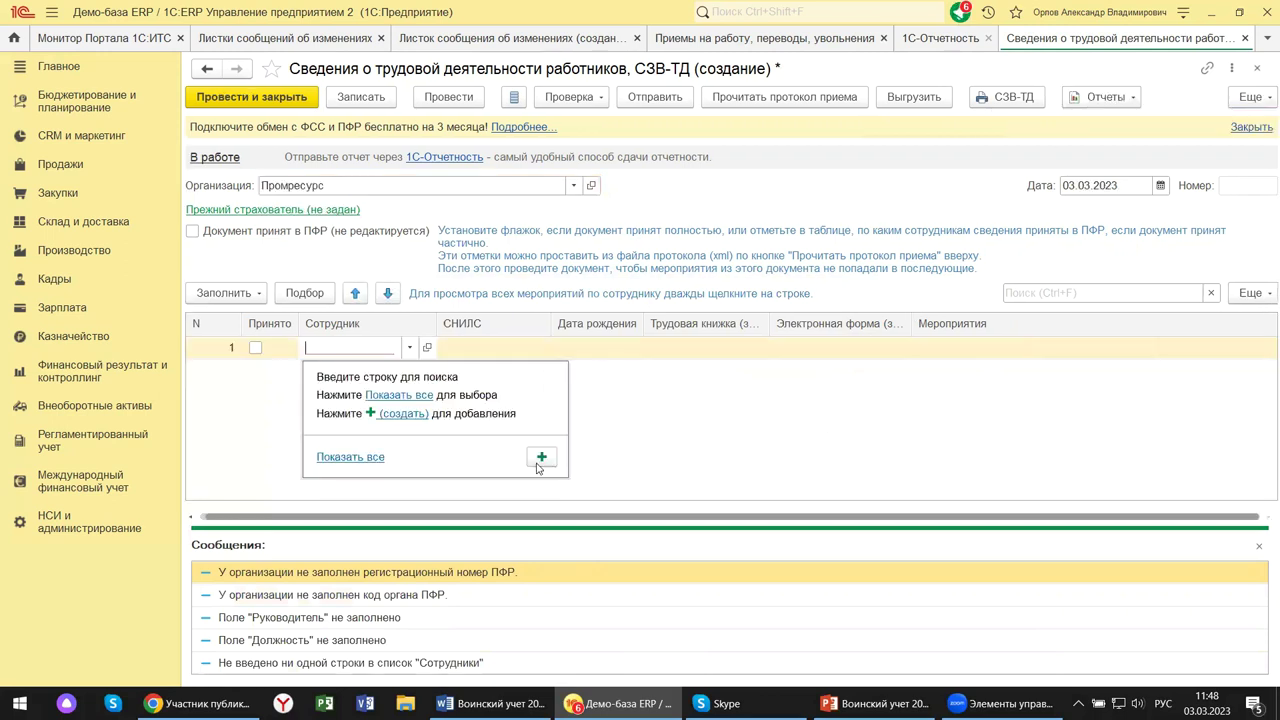
click(409, 347)
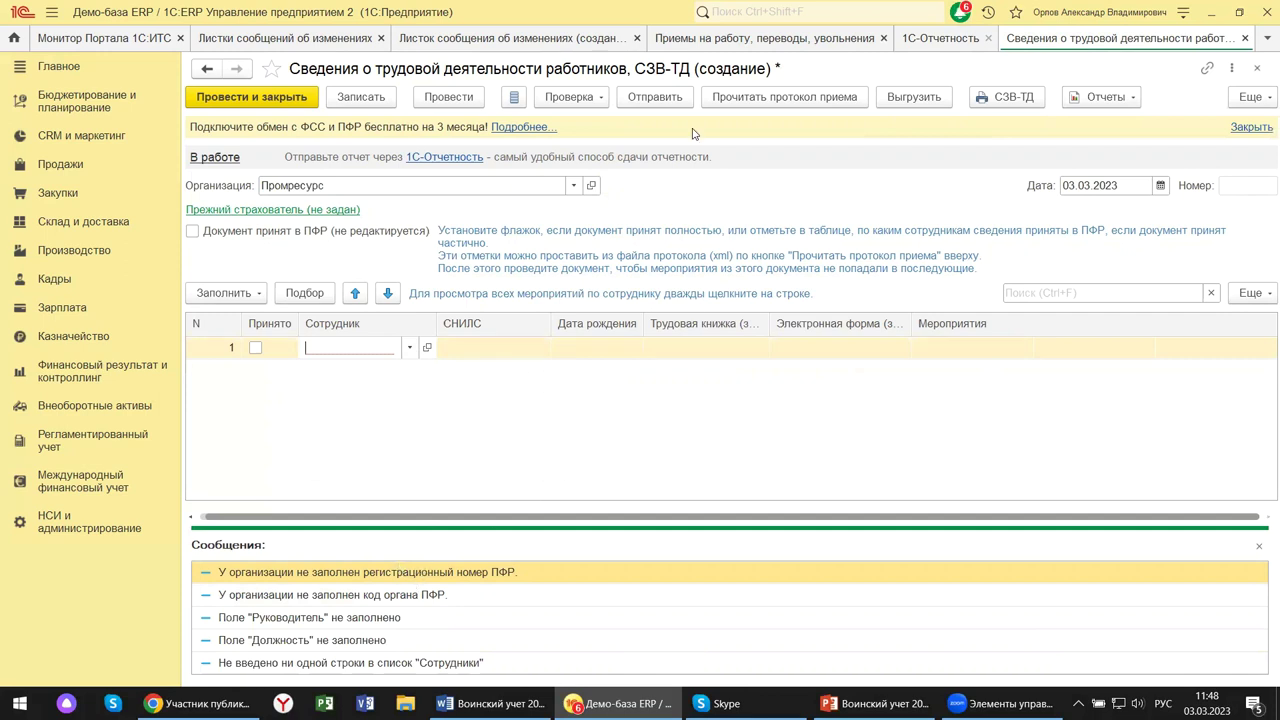
click(1257, 68)
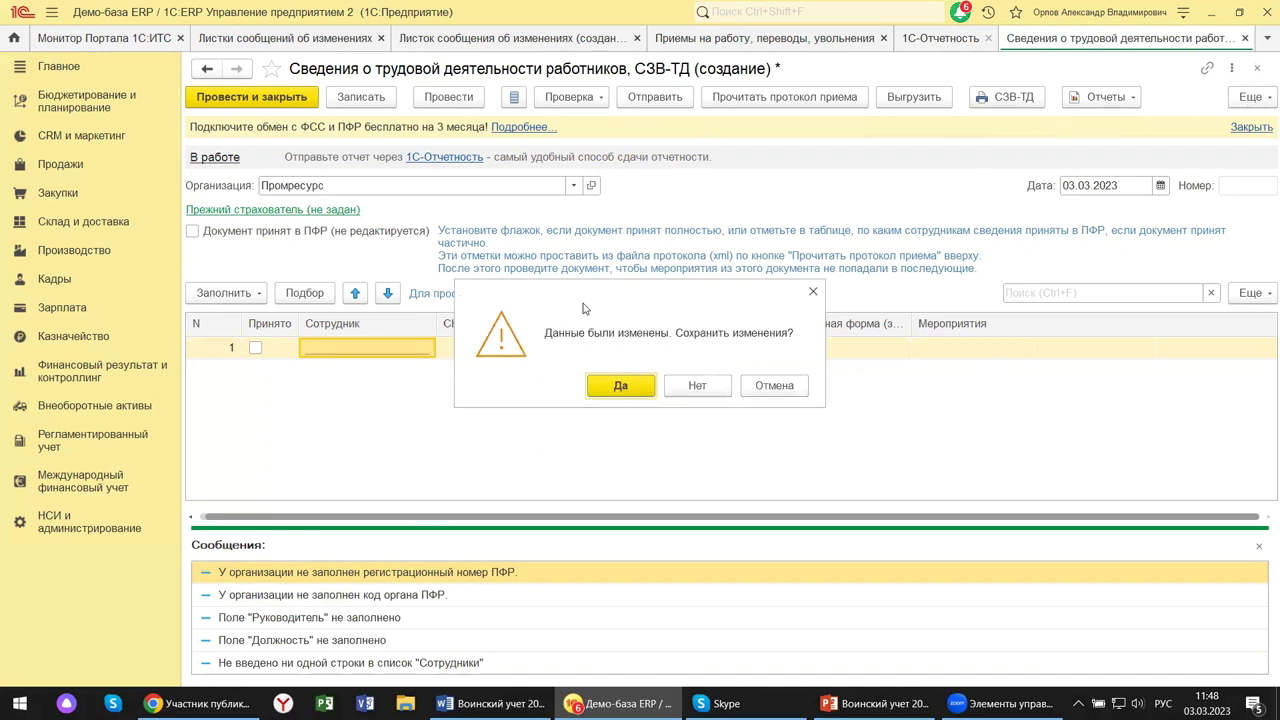
click(698, 386)
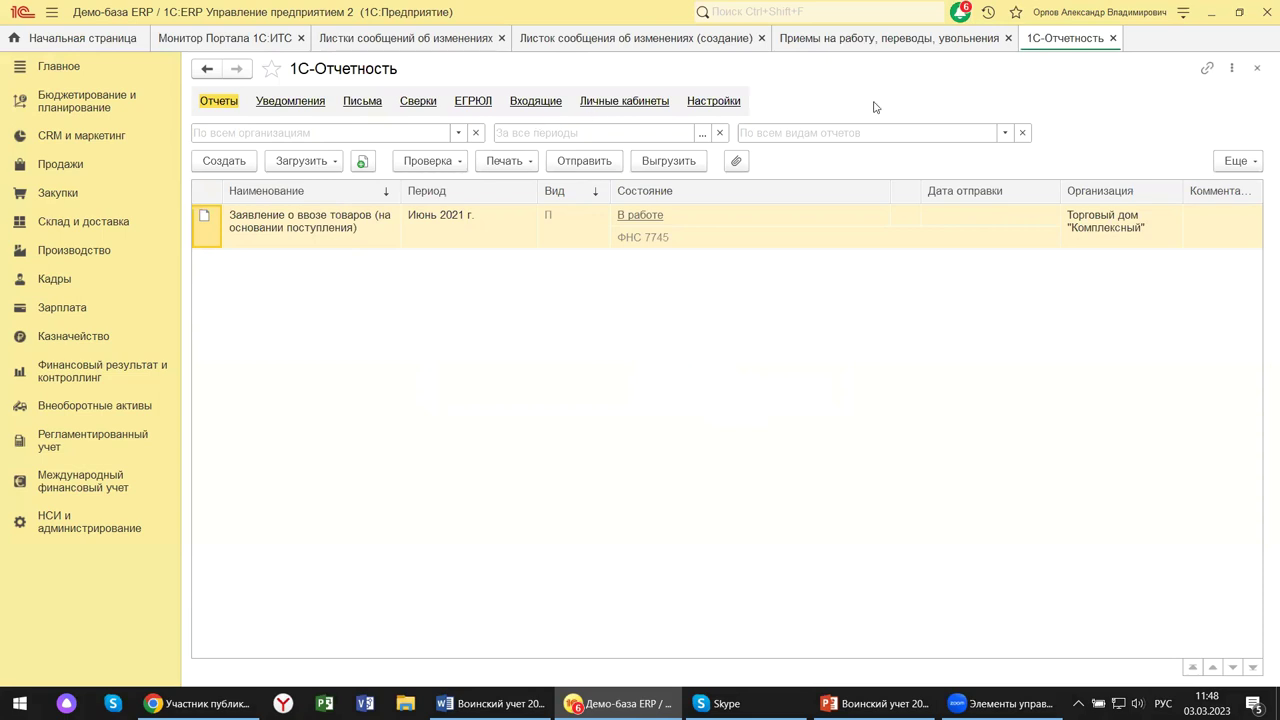
Close 1С-Отчетность and review the print forms offered in Все кадровые документы under Кадры.
click(1257, 68)
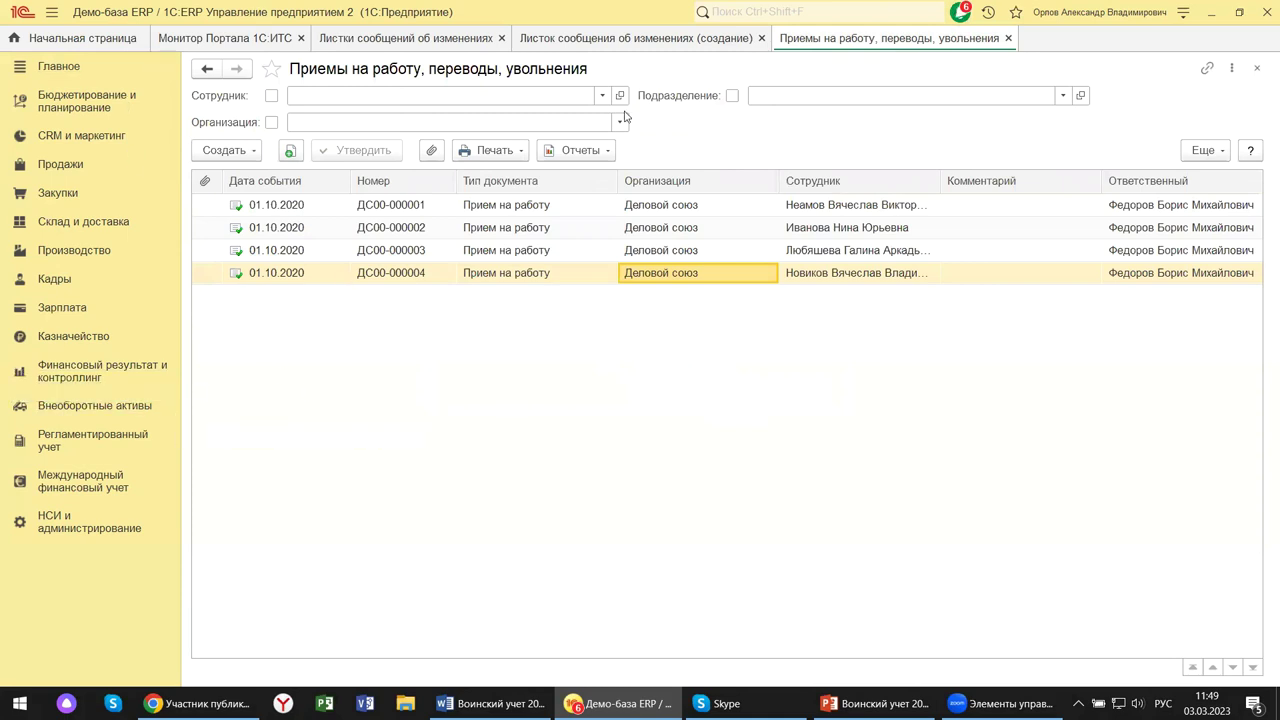
click(58, 280)
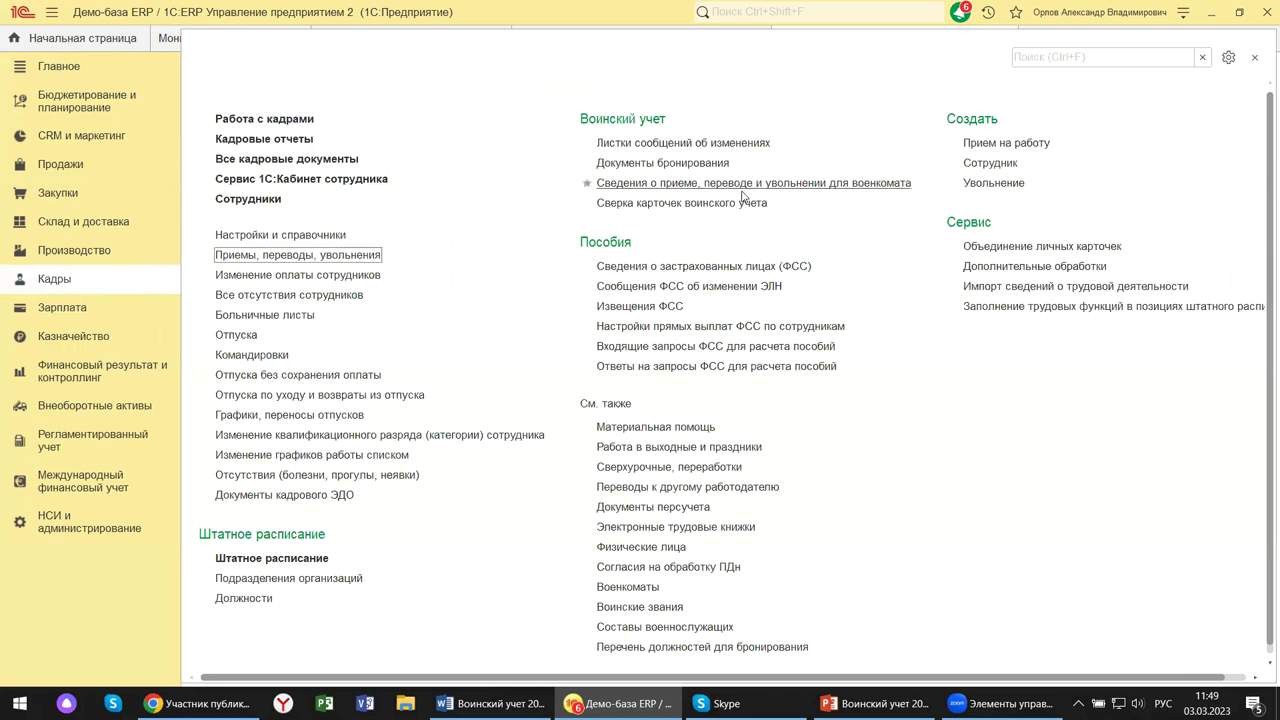
click(308, 165)
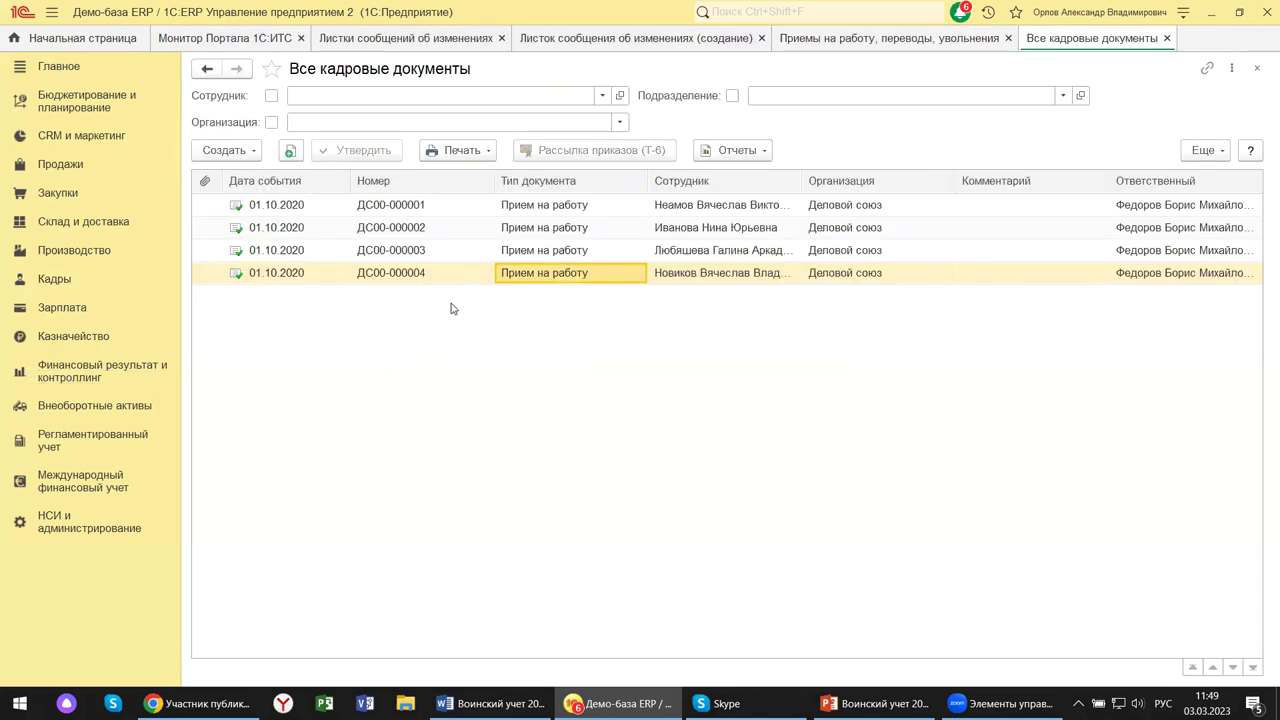
click(462, 151)
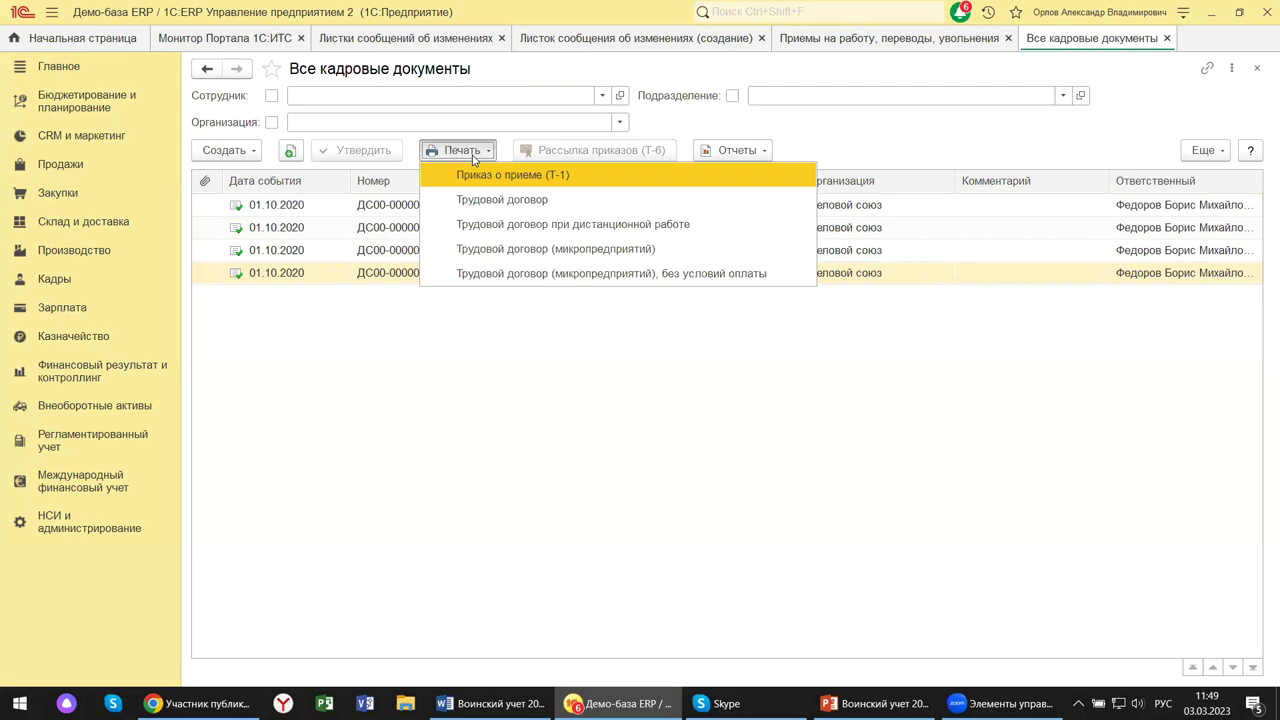
click(648, 340)
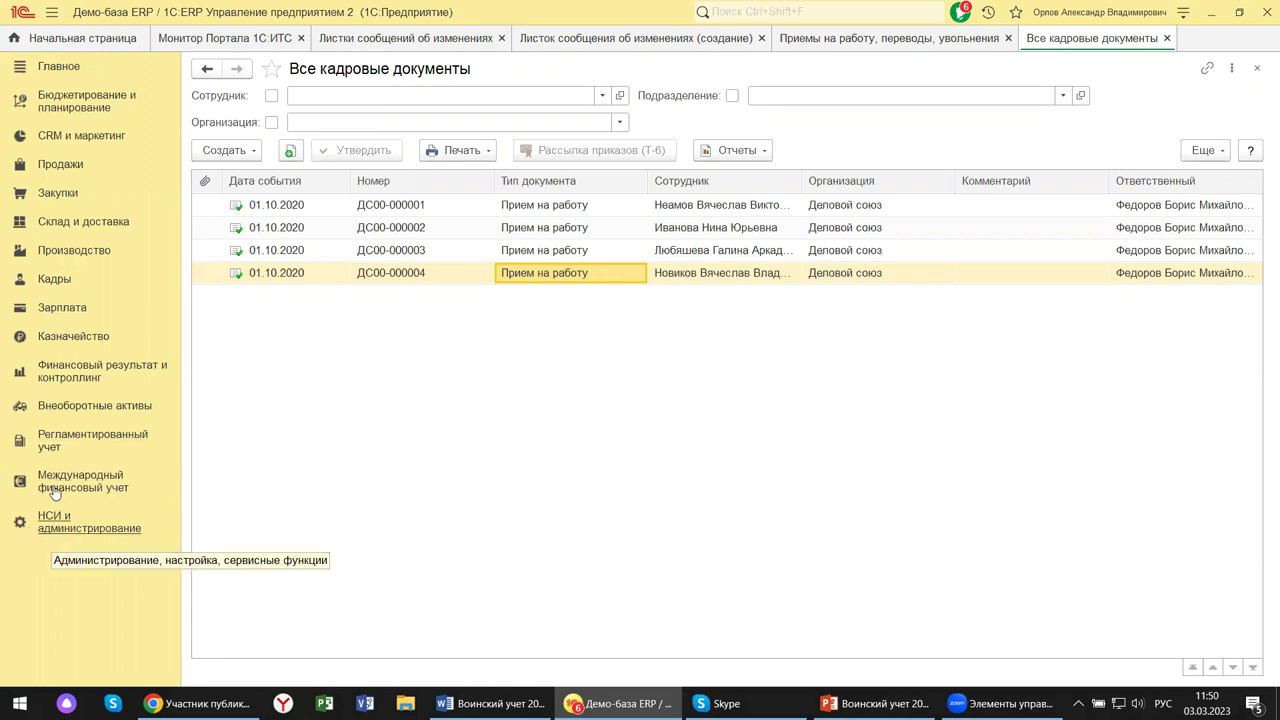
Look through the documents, reports and reference lists available in the Зарплата section.
click(48, 313)
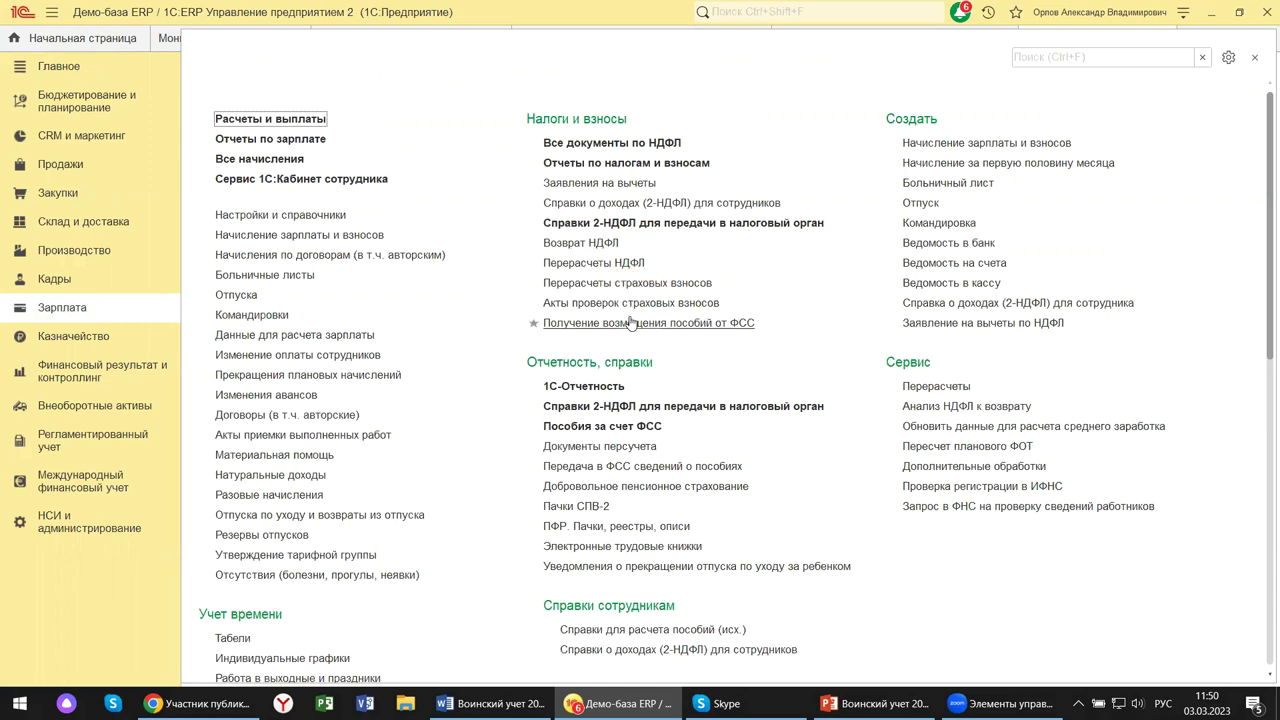
scroll(631, 322, down, 5)
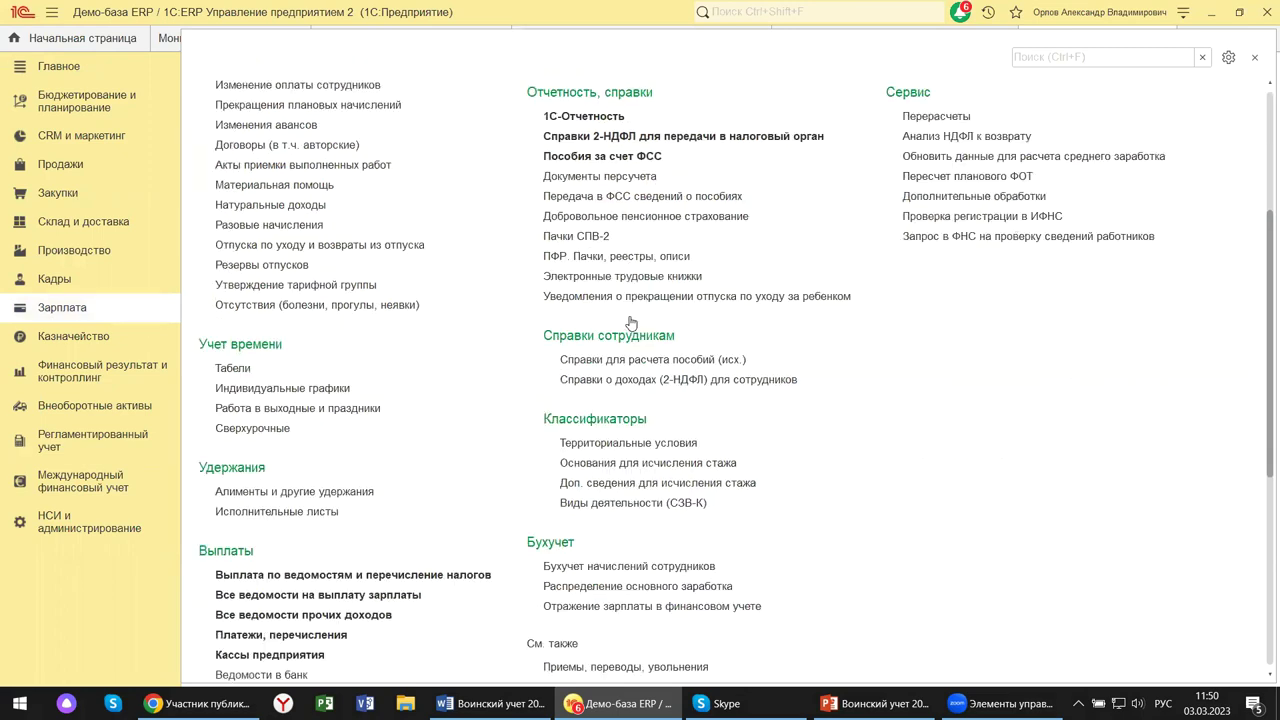
scroll(631, 322, down, 6)
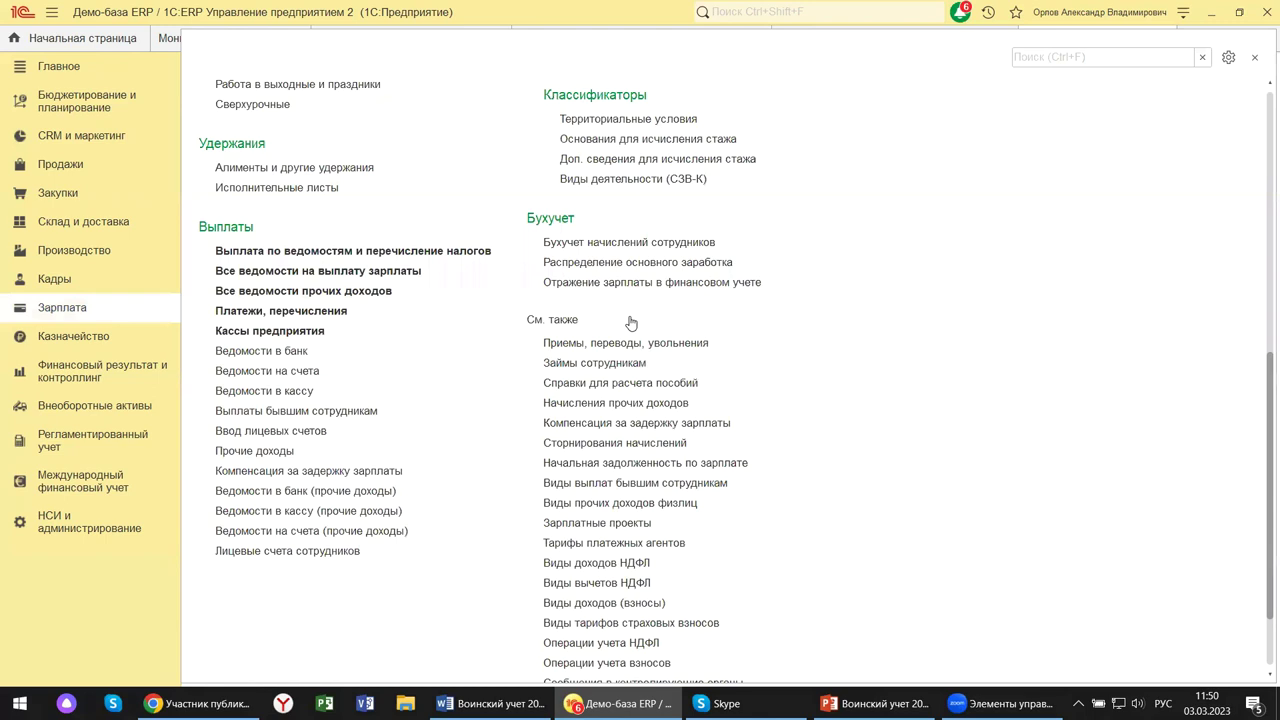
scroll(631, 322, up, 2)
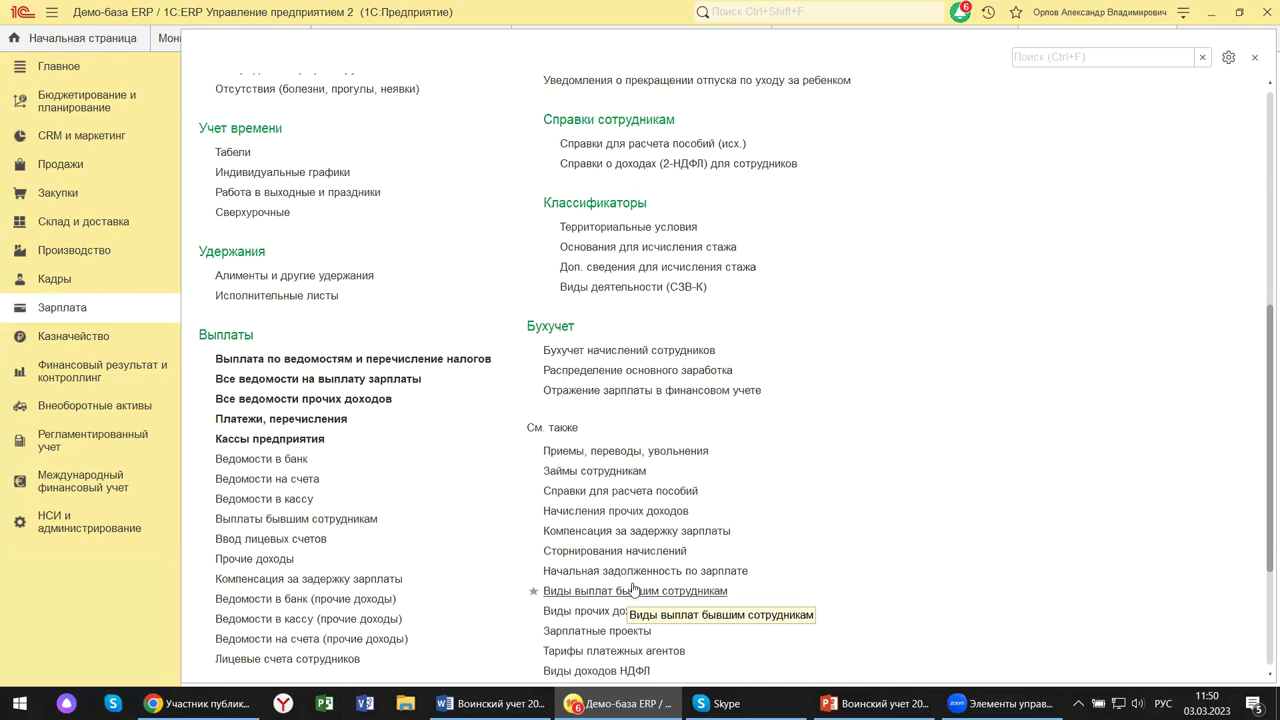
scroll(633, 590, down, 4)
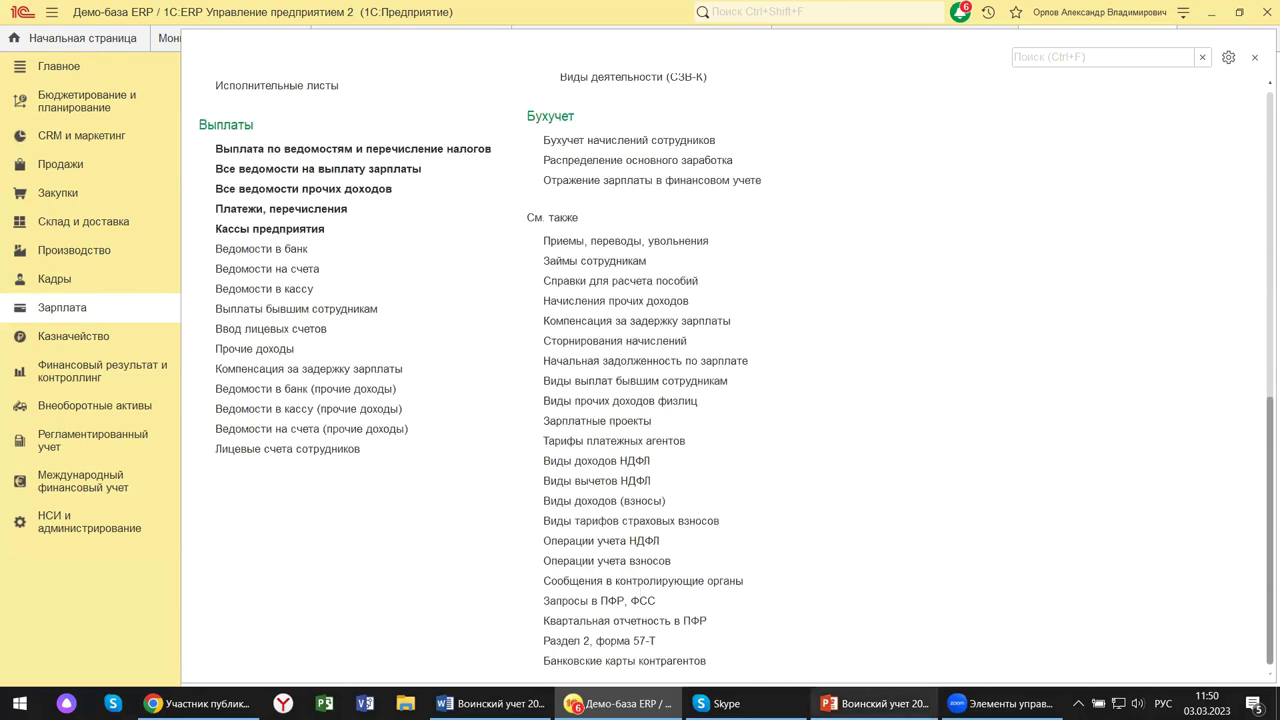
Switch to the PowerPoint presentation Воинский учет 2023 в 1с ЕРП.pptx and show slide 13 on the annual military registration plan.
mouse_move(870, 703)
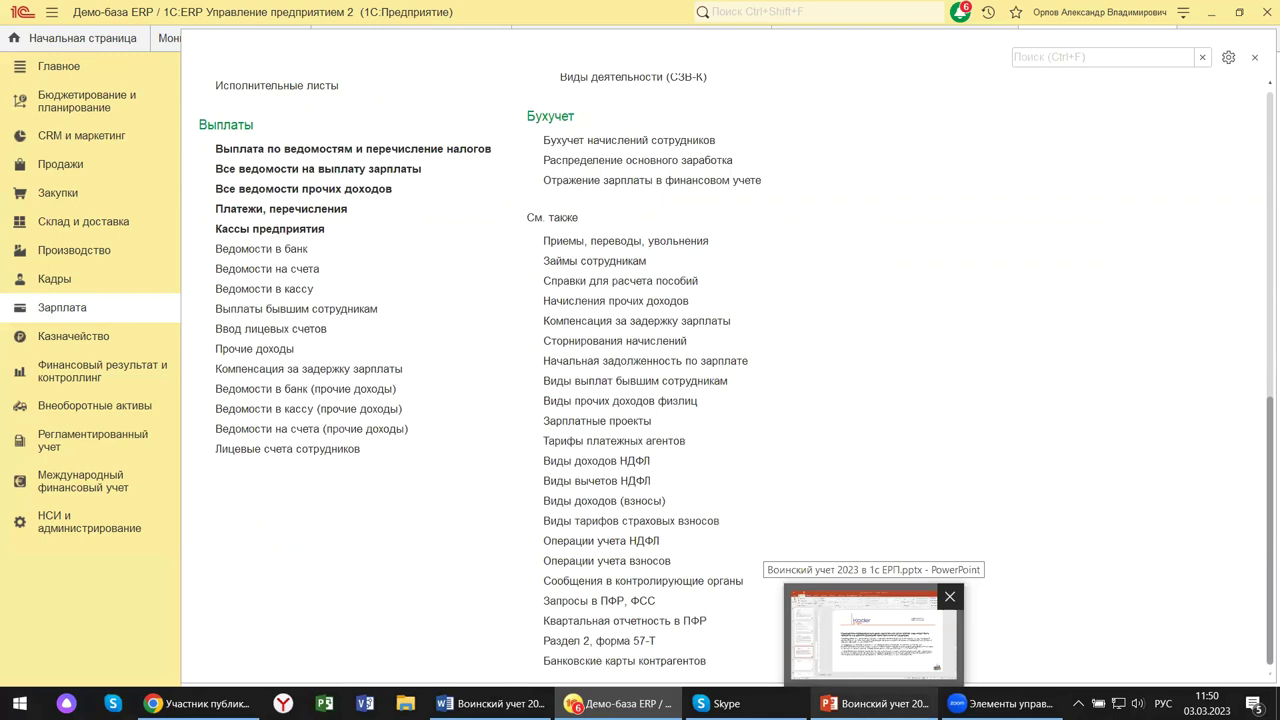
click(873, 630)
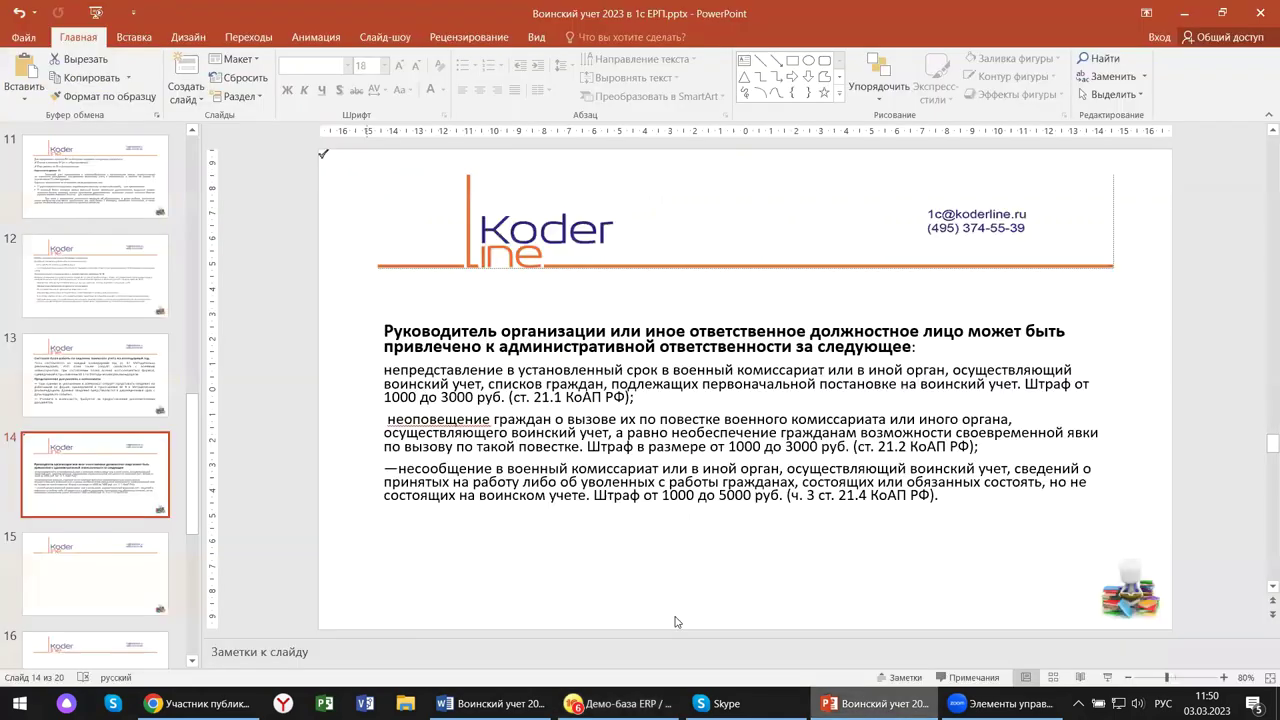
click(80, 374)
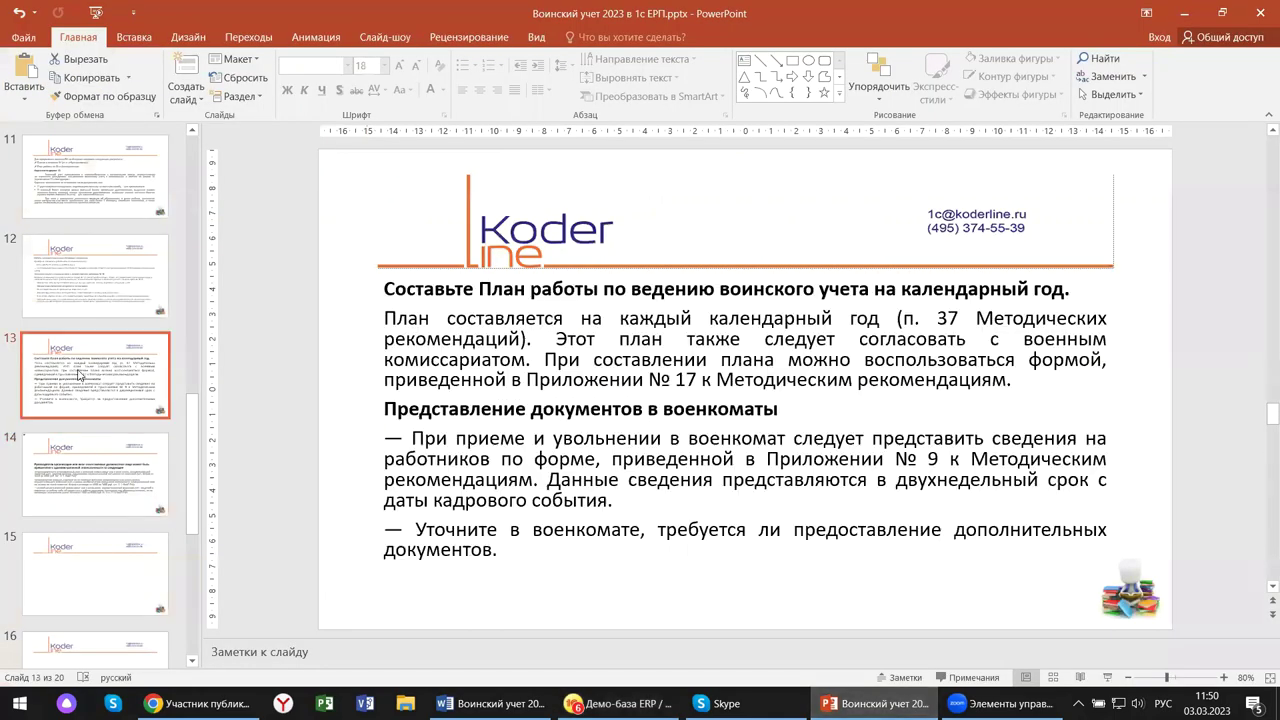